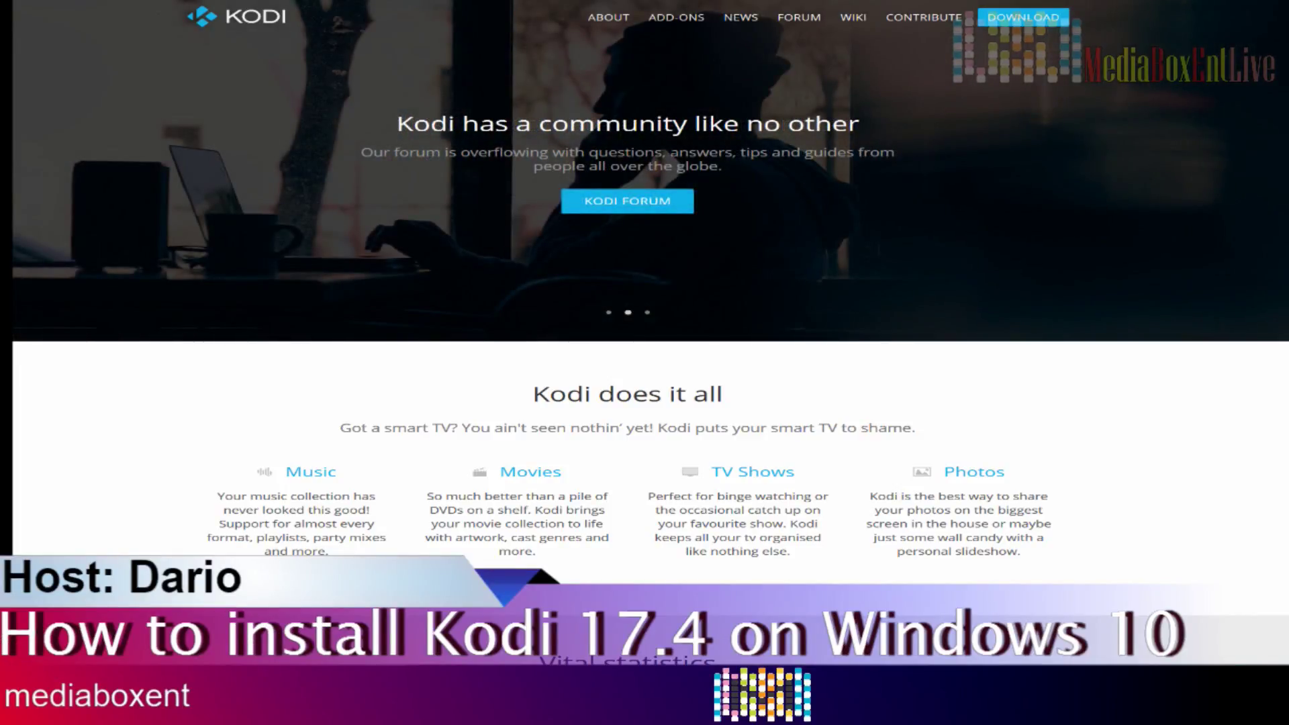
Download the Krypton x86 installer for Windows from the Kodi site and launch the setup file
{"action": "scroll", "coordinate": [644, 336], "scroll_direction": "down", "scroll_amount": 5}
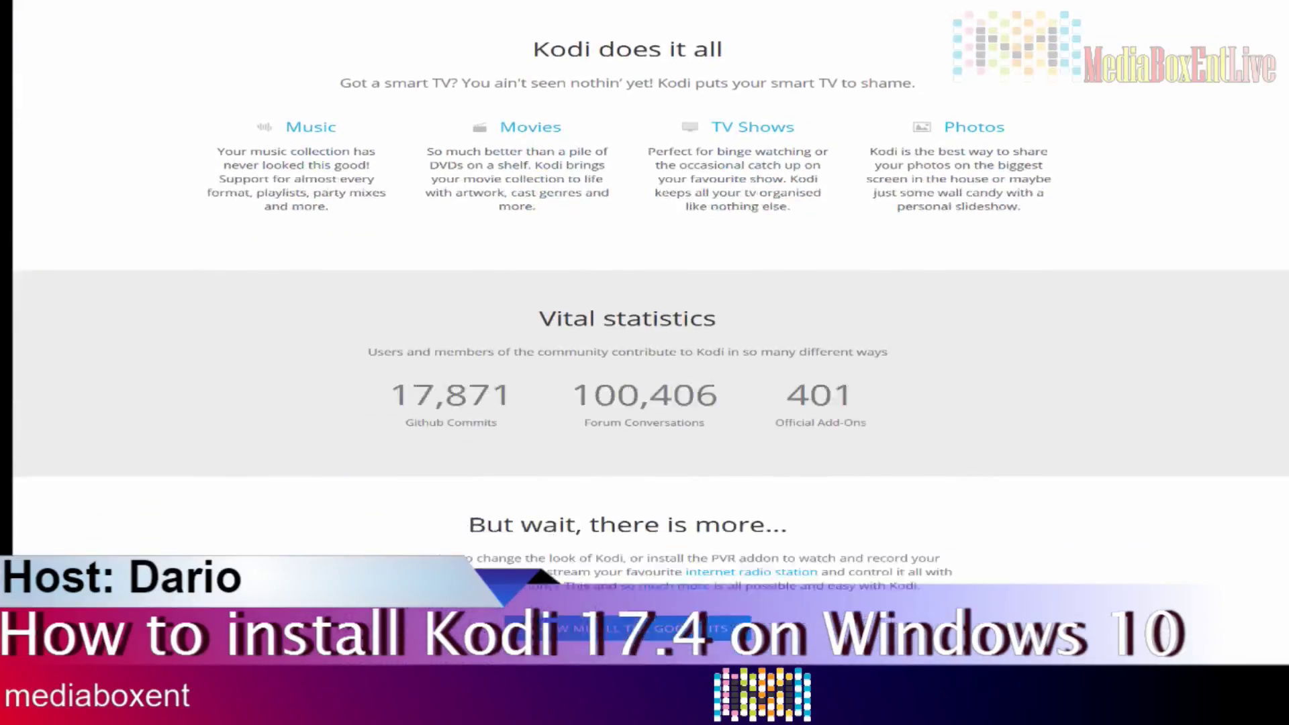
{"action": "scroll", "coordinate": [645, 335], "scroll_direction": "up", "scroll_amount": 5}
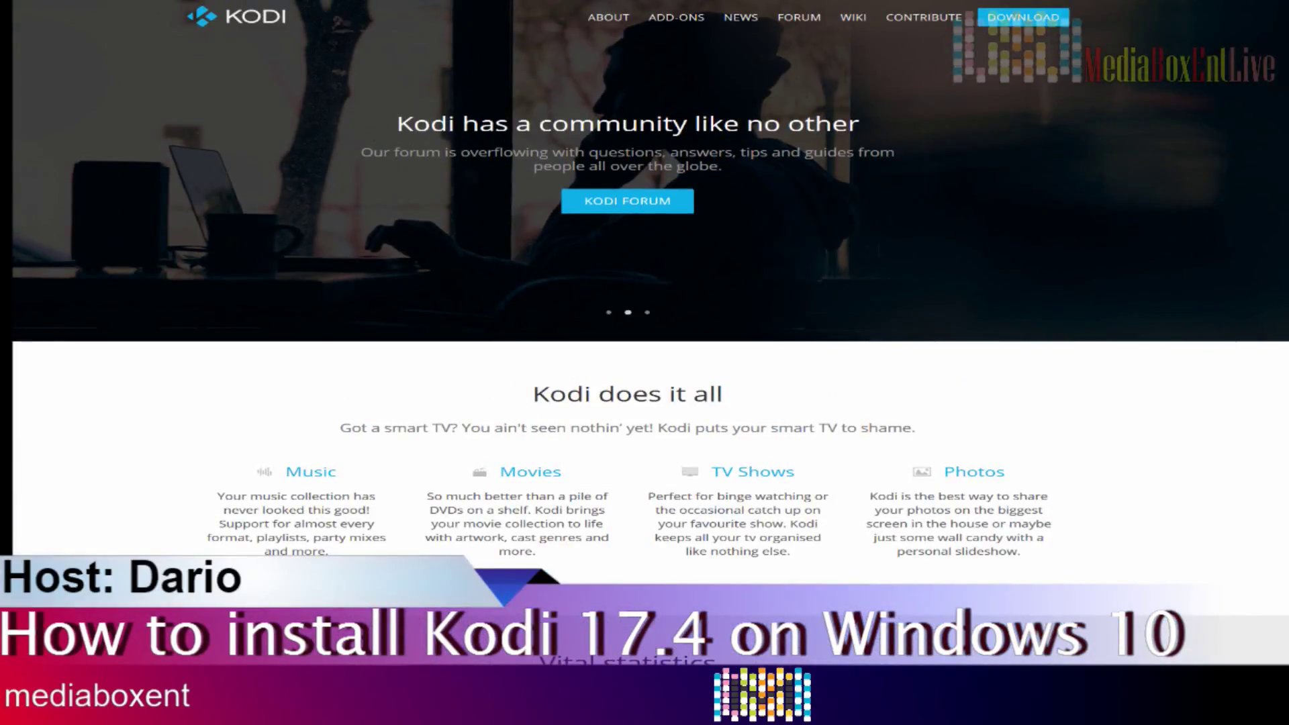
{"action": "scroll", "coordinate": [644, 335], "scroll_direction": "down", "scroll_amount": 7}
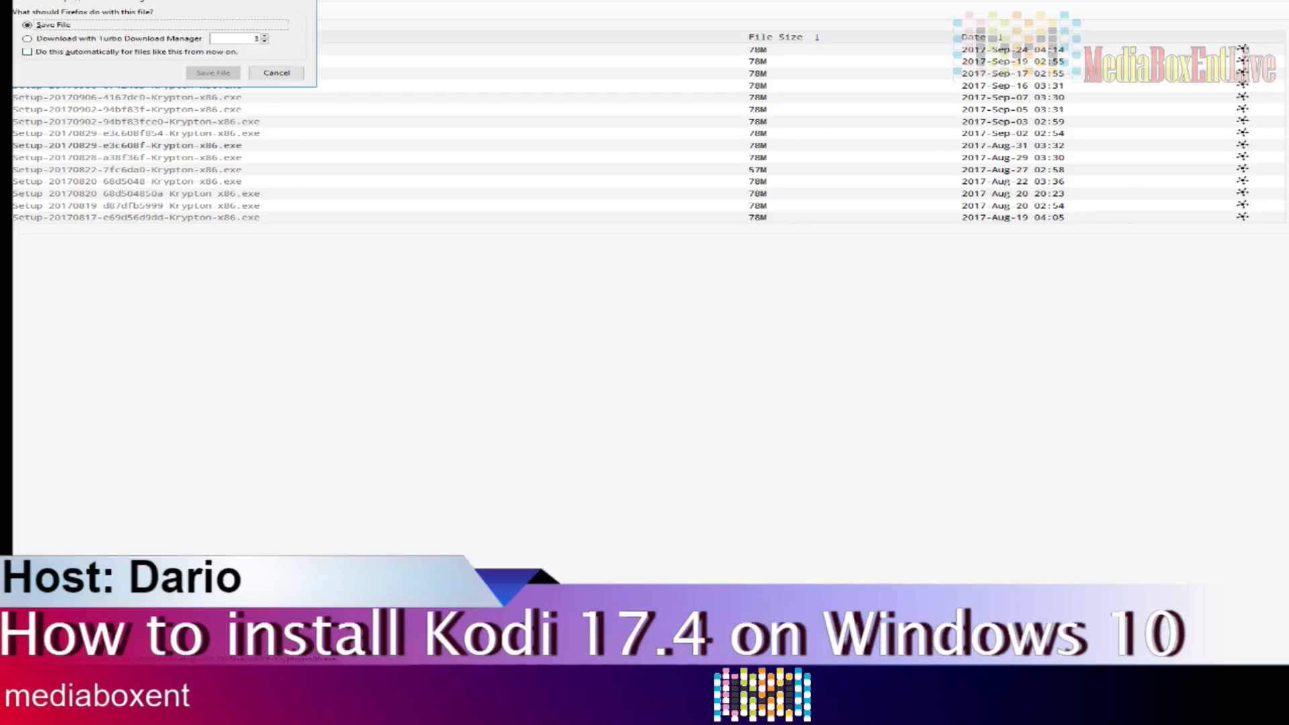
{"action": "left_click", "coordinate": [210, 72]}
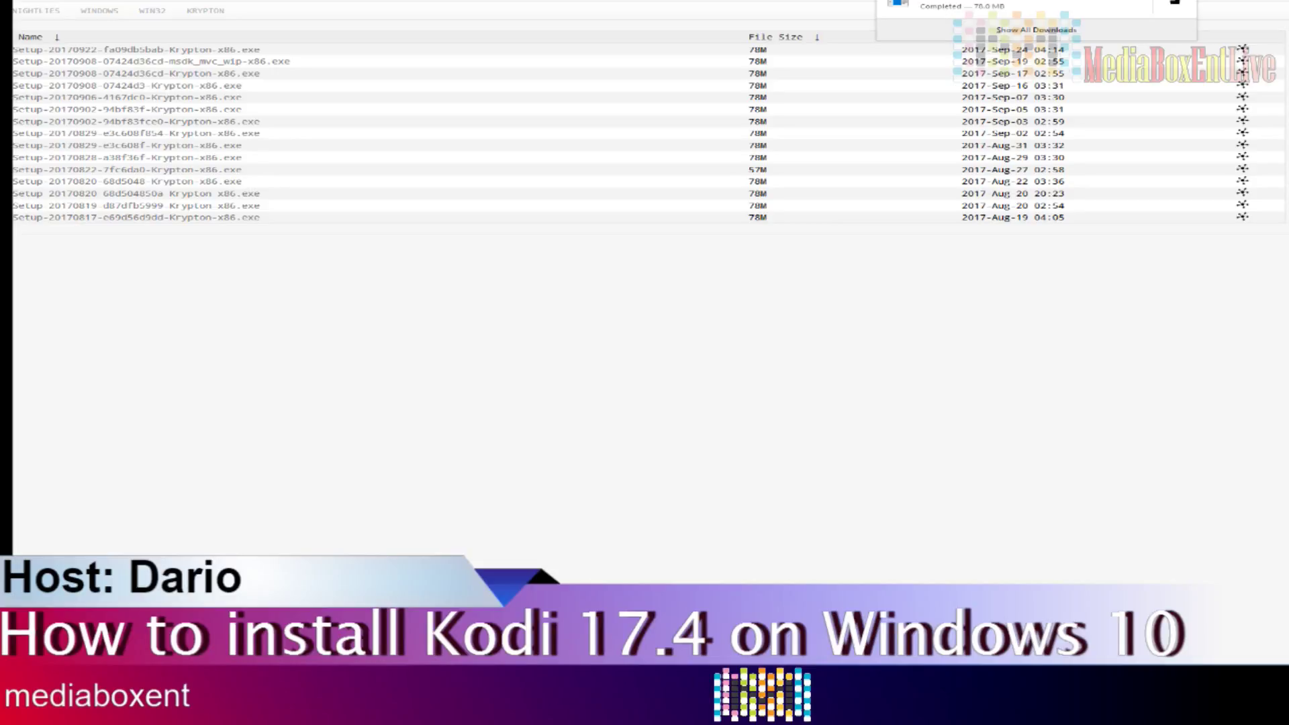
{"action": "left_click", "coordinate": [1175, 2]}
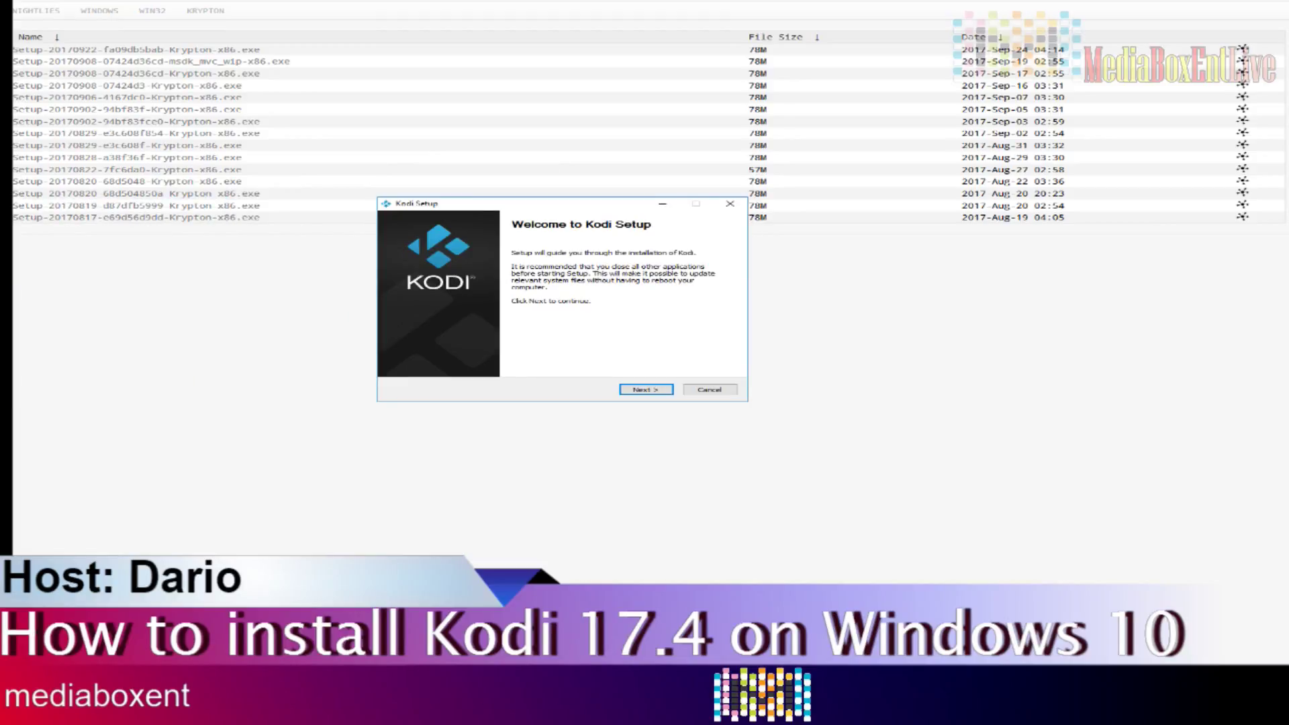
Accept the licence and install Kodi with the Full component set, default location and Kodi Start Menu folder
{"action": "key", "text": "Return"}
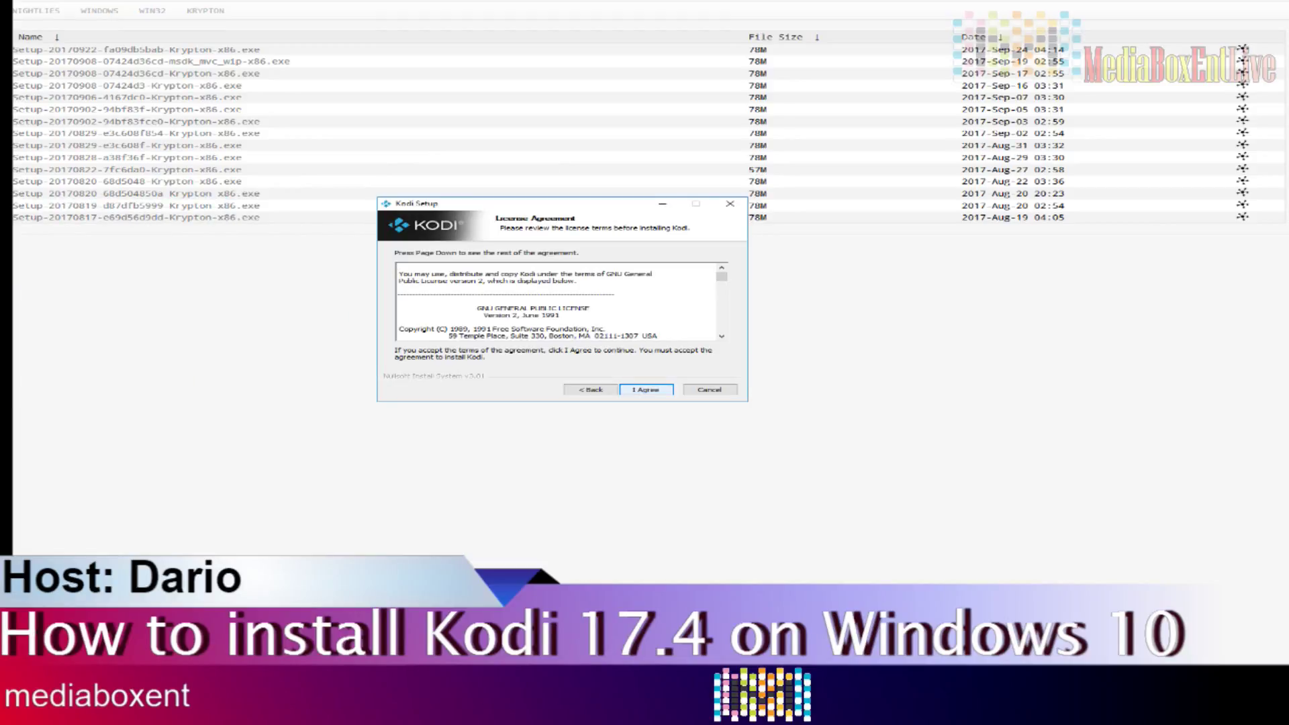
{"action": "key", "text": "Return"}
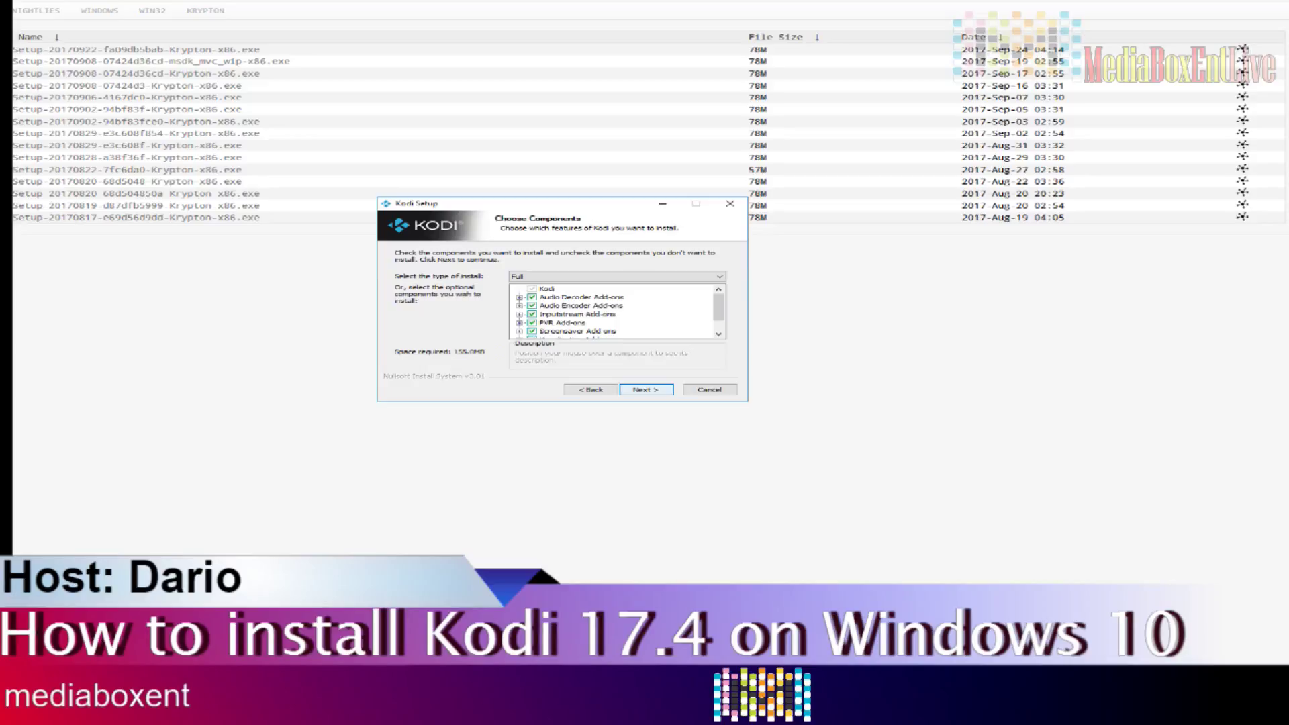
{"action": "key", "text": "Return"}
{"action": "key", "text": "Return"}
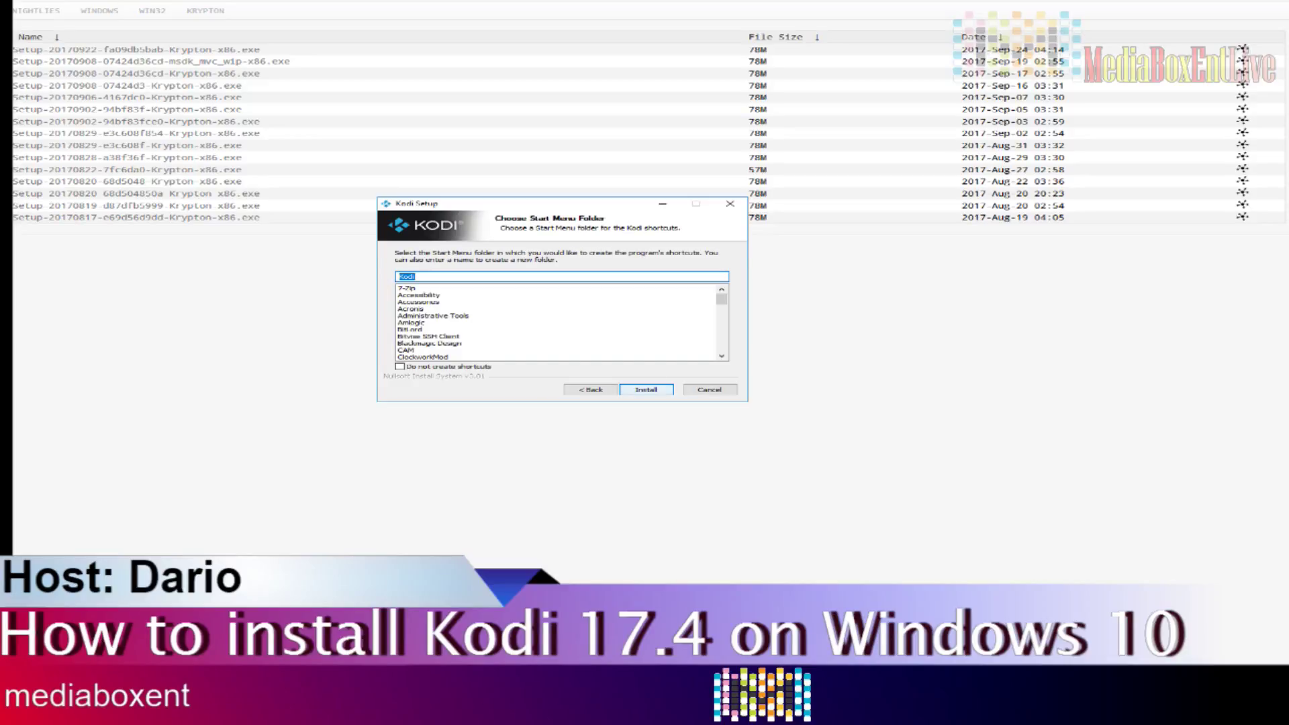
{"action": "key", "text": "Return"}
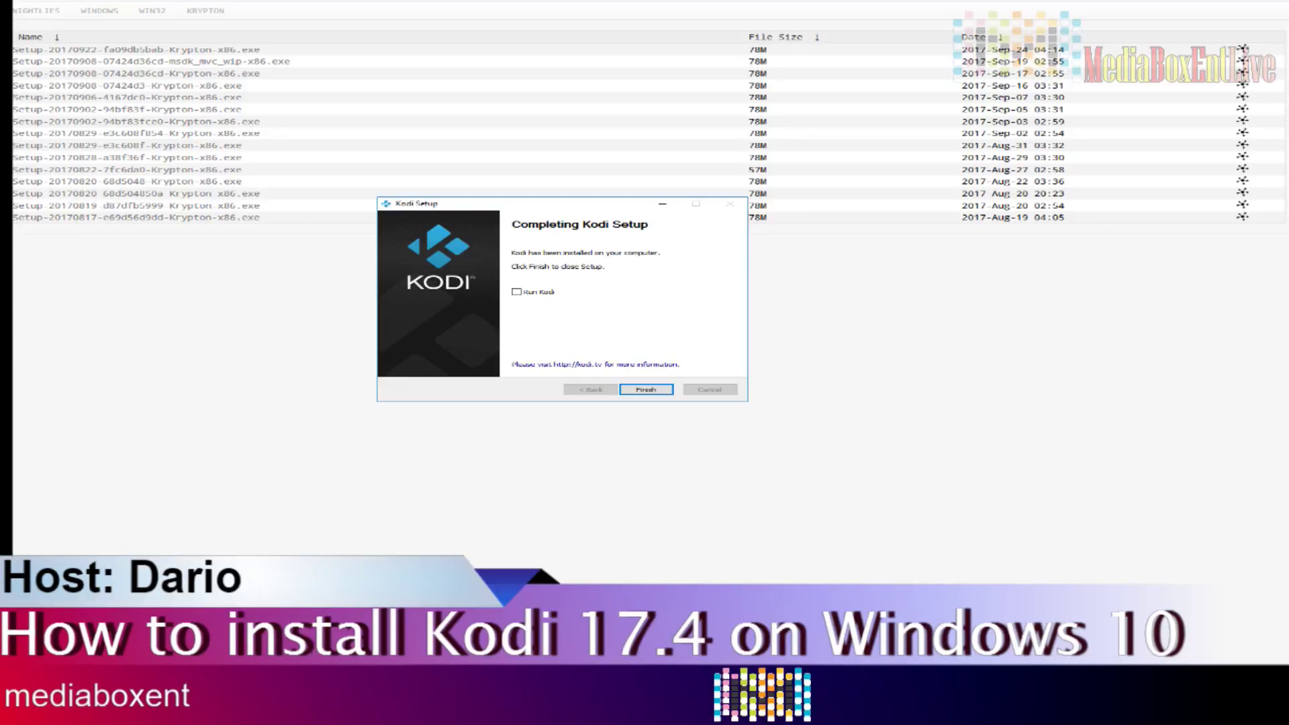
Finish the Kodi setup with the option to run Kodi enabled
{"action": "left_click", "coordinate": [516, 291]}
{"action": "left_click", "coordinate": [516, 292]}
{"action": "left_click", "coordinate": [516, 291]}
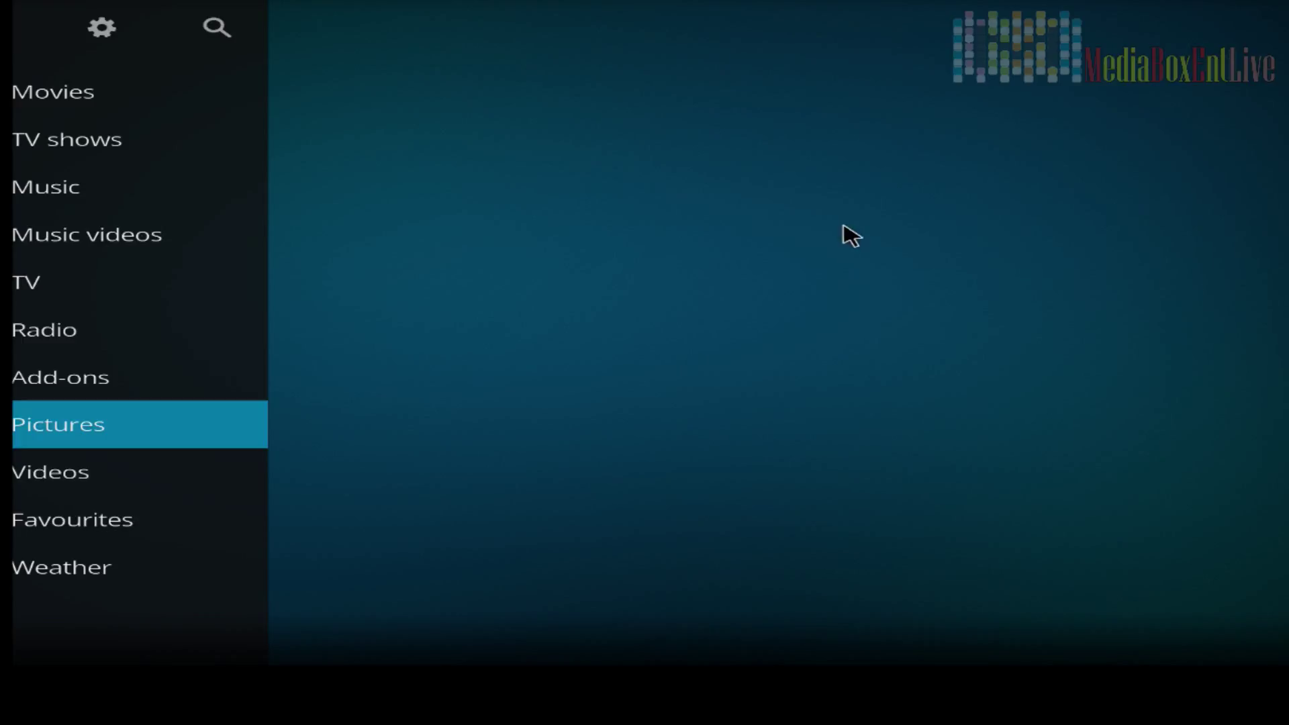
Look through the media categories of the home menu and the content area of the selected one
{"action": "key", "text": "Up"}
{"action": "key", "text": "Up"}
{"action": "key", "text": "Up"}
{"action": "key", "text": "Up"}
{"action": "key", "text": "Up"}
{"action": "key", "text": "Up"}
{"action": "key", "text": "Up"}
{"action": "key", "text": "Up"}
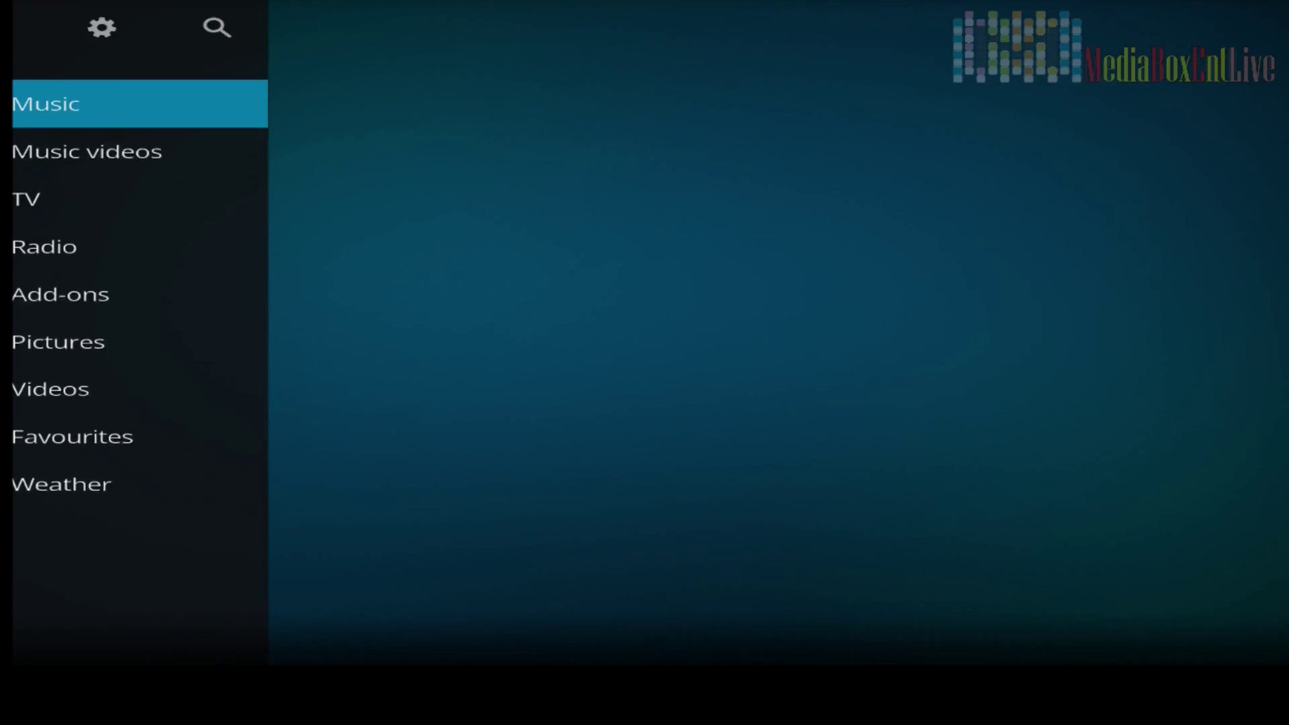
{"action": "key", "text": "Right"}
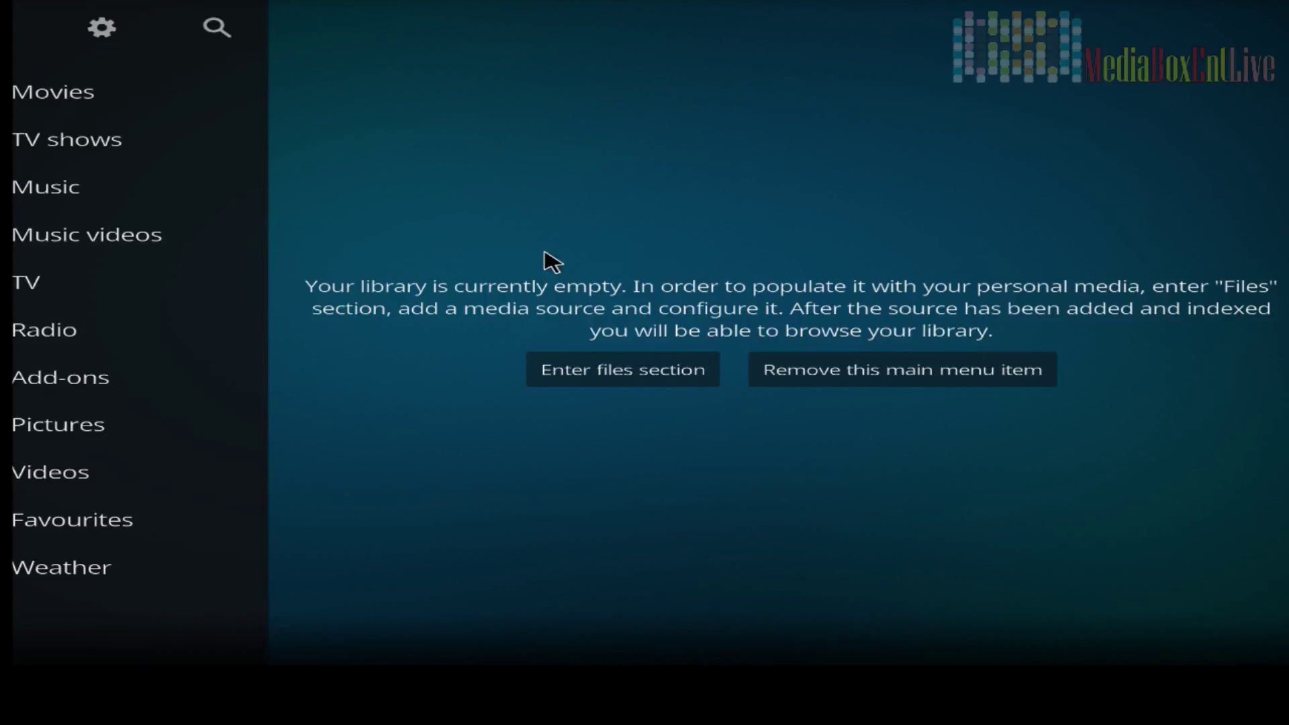
Open the System settings and maximize the window while checking the Display and Logging categories
{"action": "left_click", "coordinate": [110, 44]}
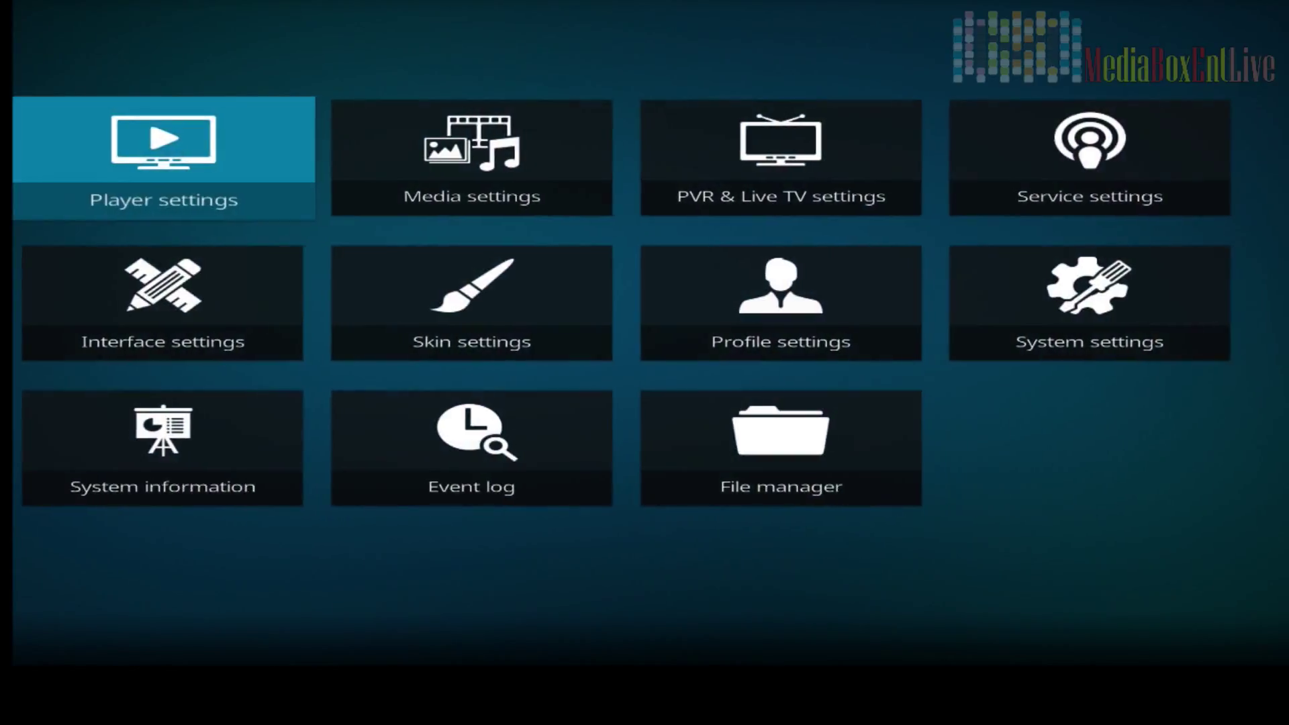
{"action": "left_click", "coordinate": [1077, 325]}
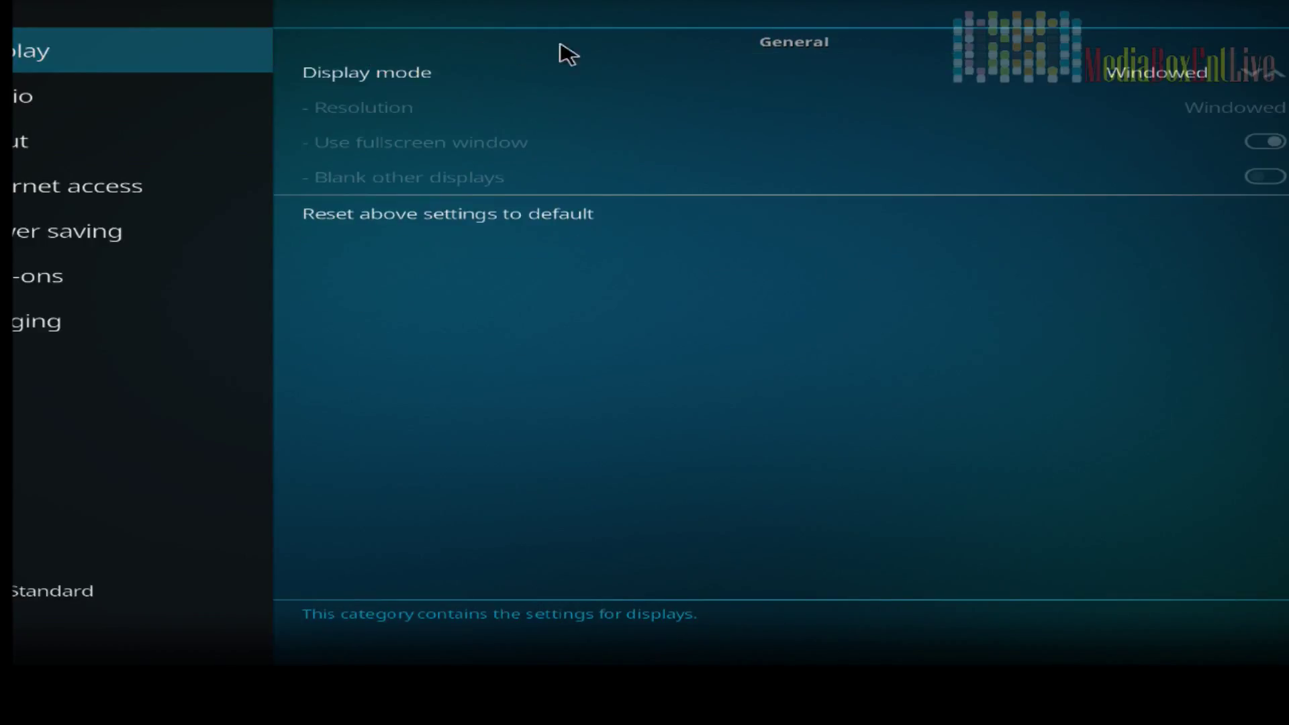
{"action": "key", "text": "Right"}
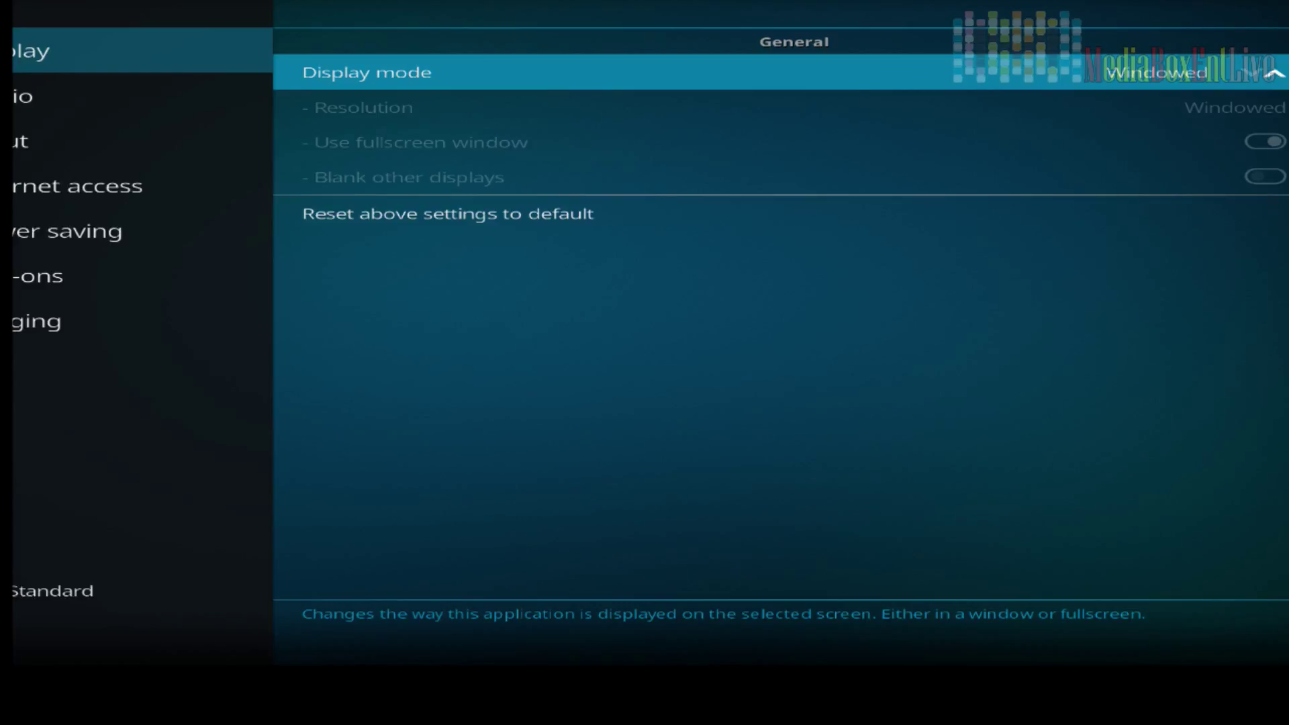
{"action": "key", "text": "Left"}
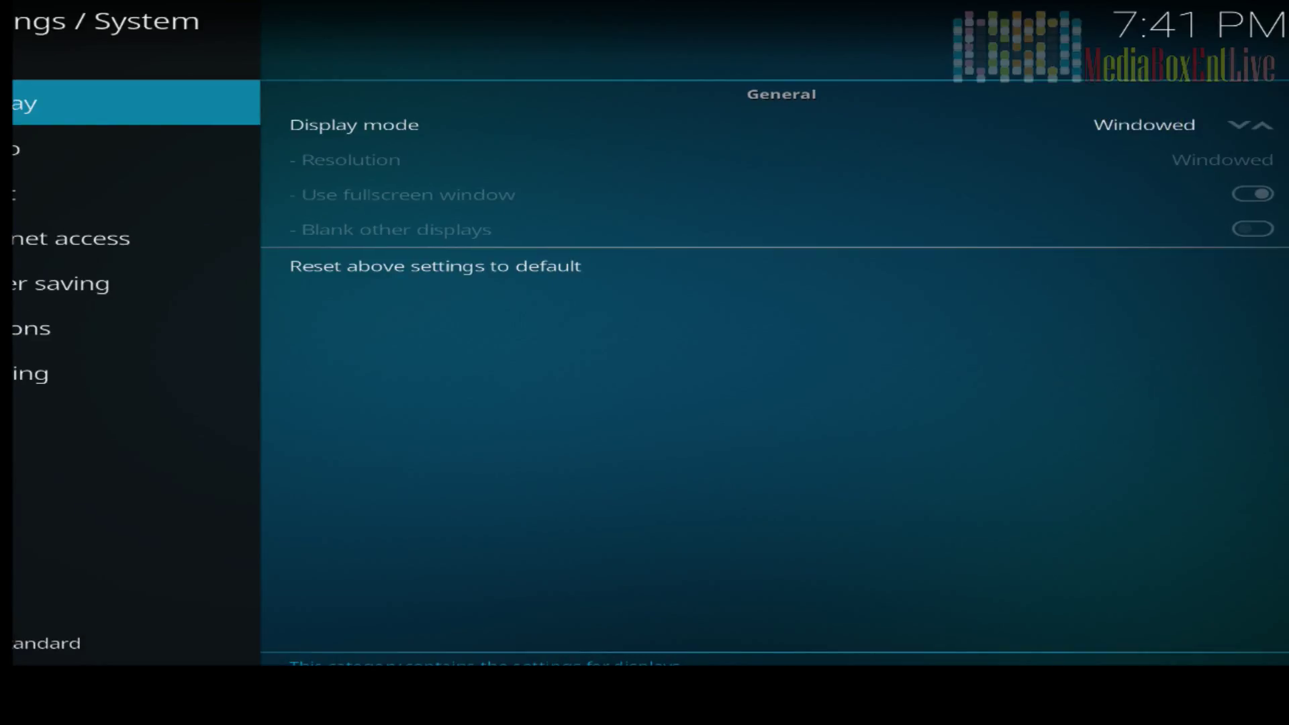
{"action": "key", "text": "Up"}
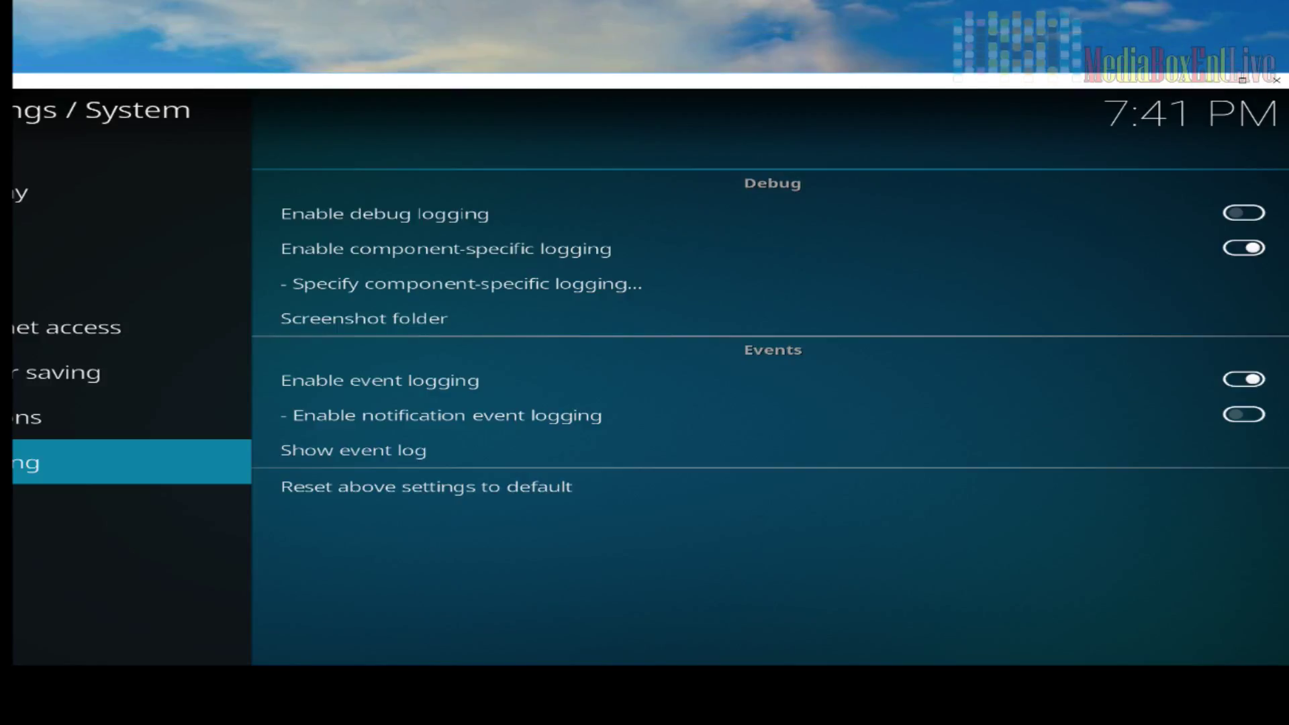
{"action": "left_click", "coordinate": [1242, 80]}
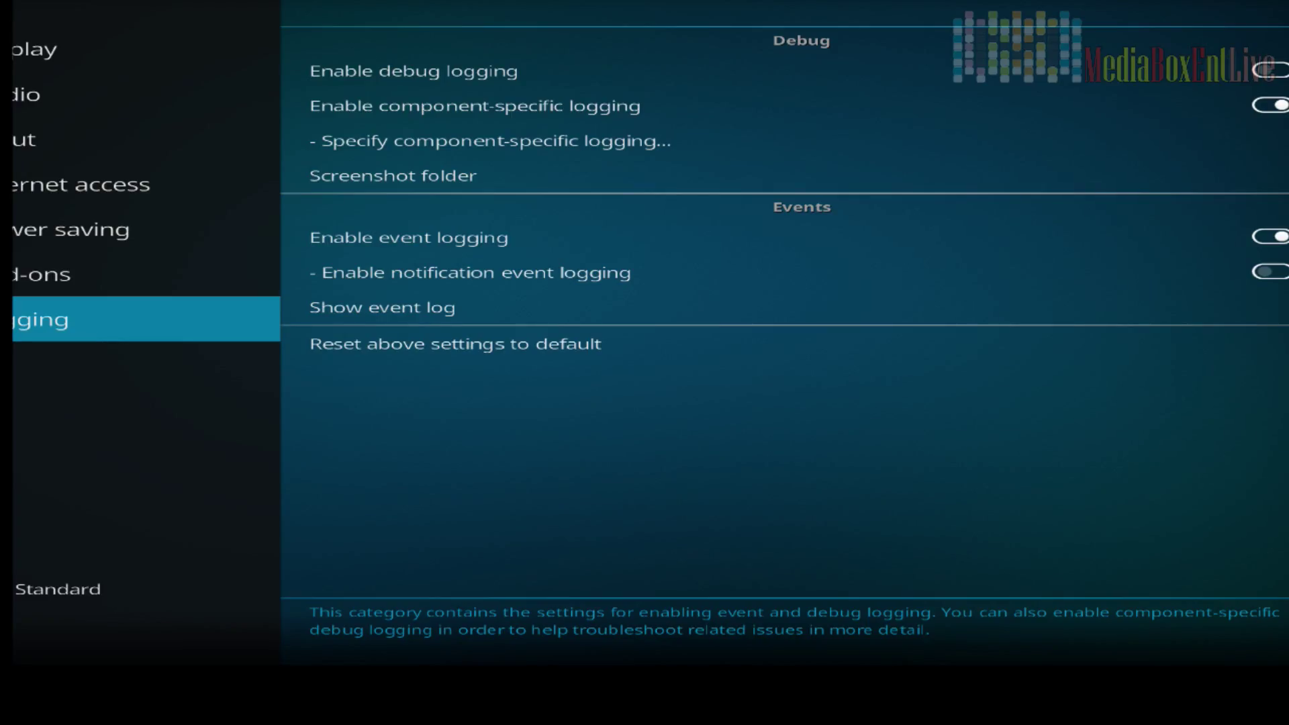
{"action": "left_click", "coordinate": [141, 51]}
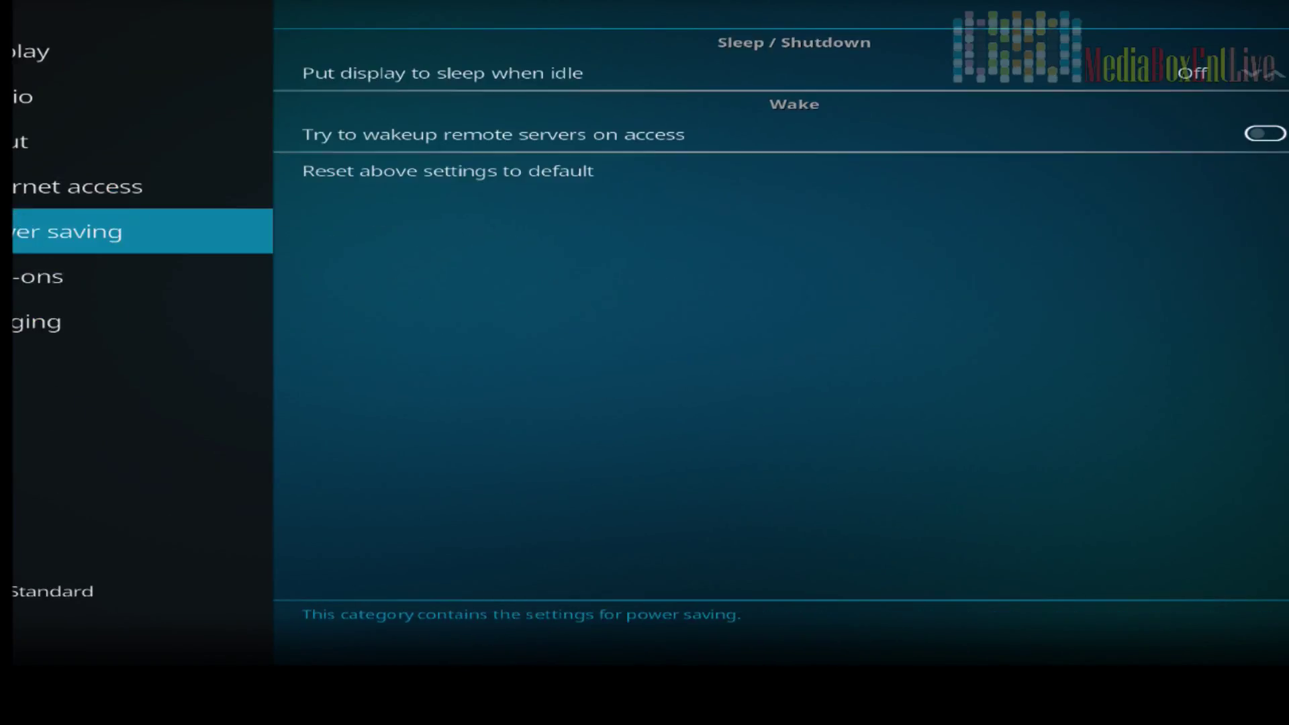
In the Add-ons system settings, enable Unknown sources and accept the security warning
{"action": "mouse_move", "coordinate": [23, 276]}
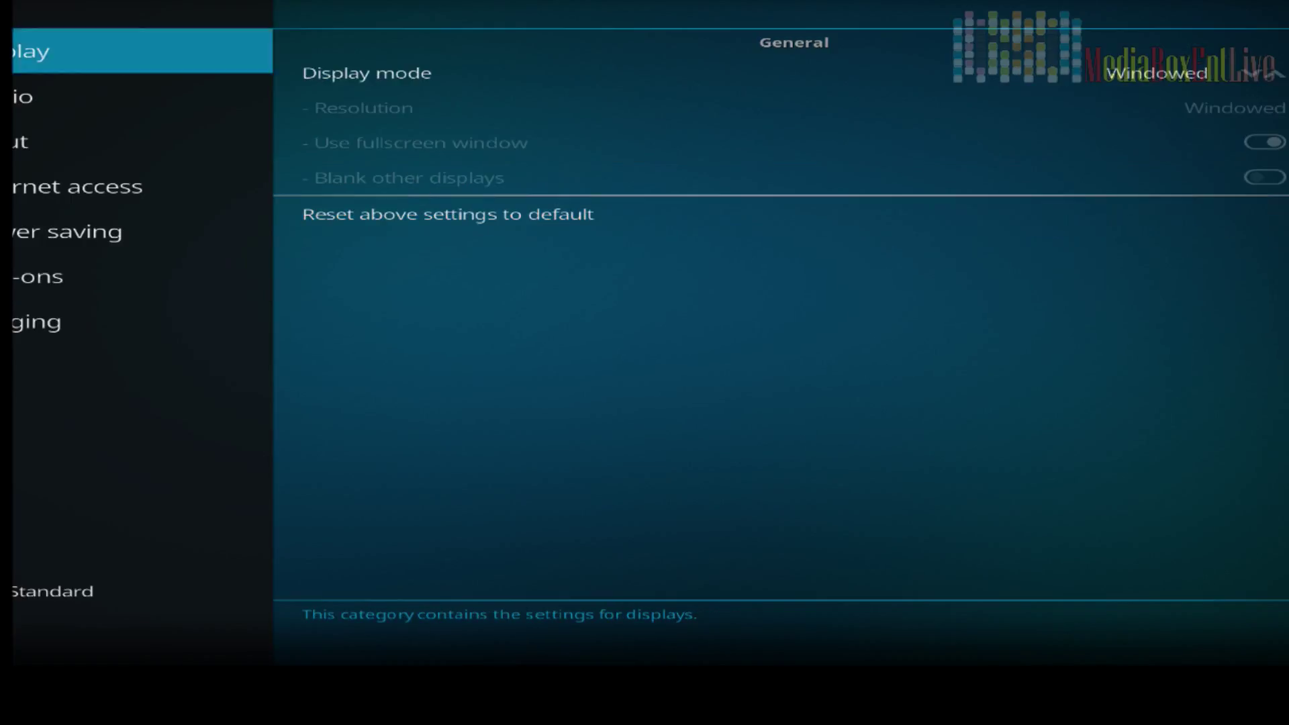
{"action": "key", "text": "Right"}
{"action": "key", "text": "Down"}
{"action": "key", "text": "Down"}
{"action": "key", "text": "Return"}
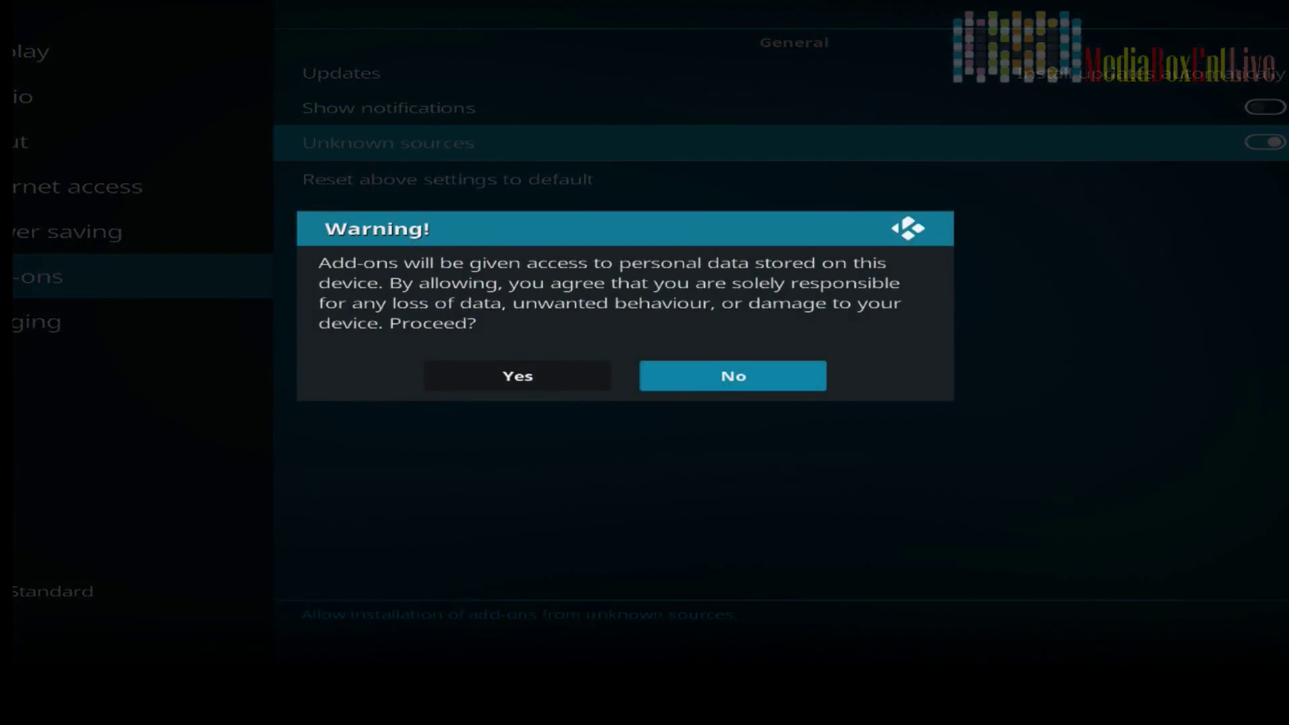
{"action": "key", "text": "Left"}
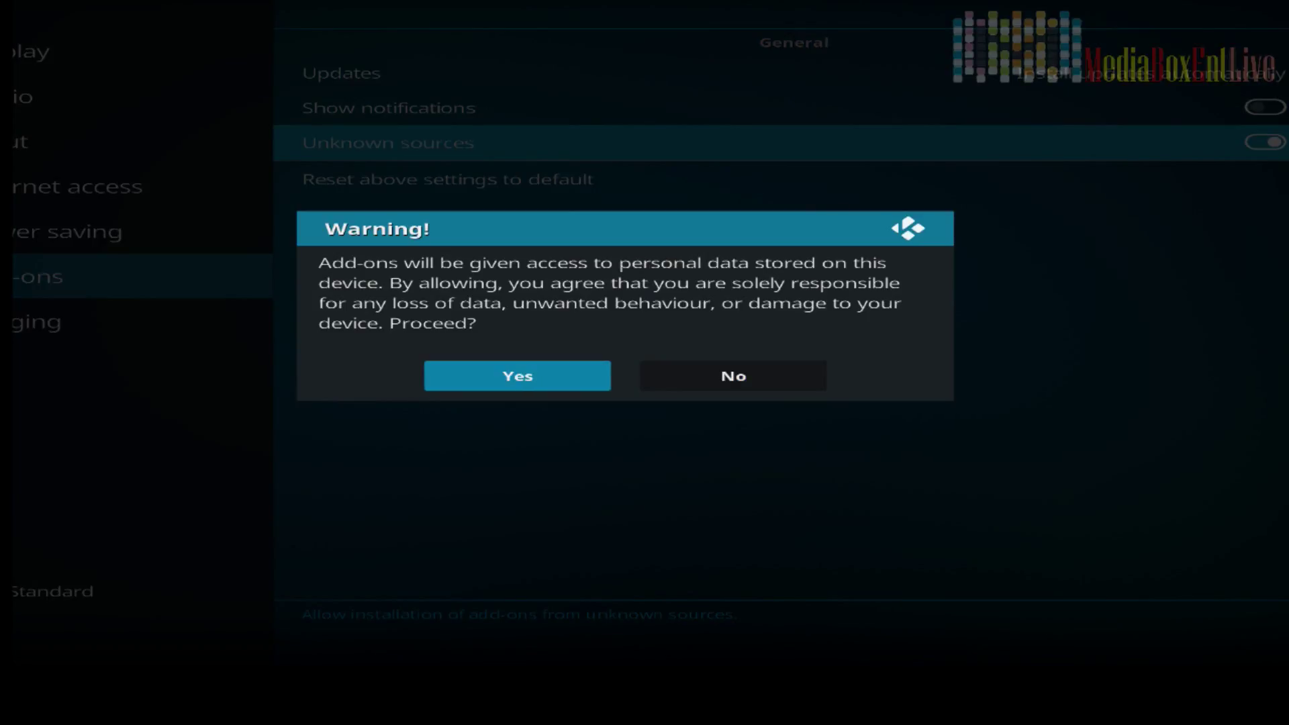
{"action": "key", "text": "Return"}
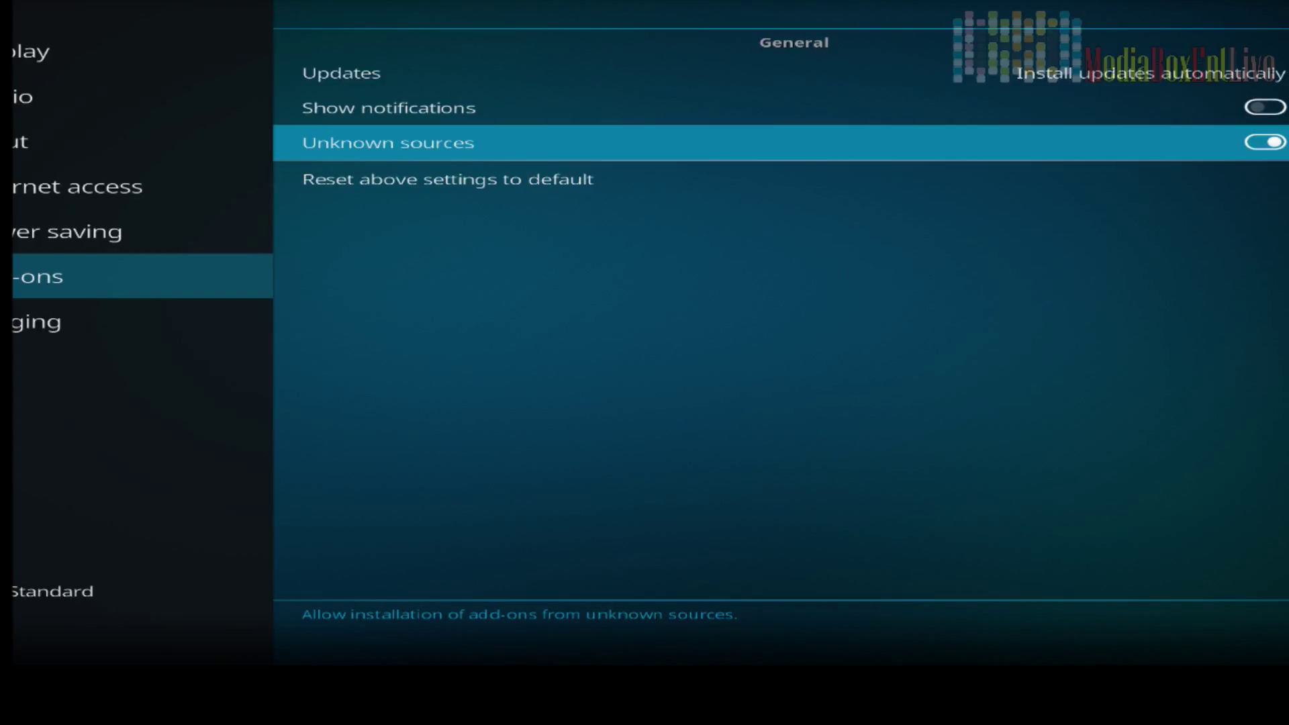
Look through the remaining system settings categories from Power saving up through Input and Audio to Display
{"action": "key", "text": "Up"}
{"action": "key", "text": "Up"}
{"action": "key", "text": "Left"}
{"action": "key", "text": "Up"}
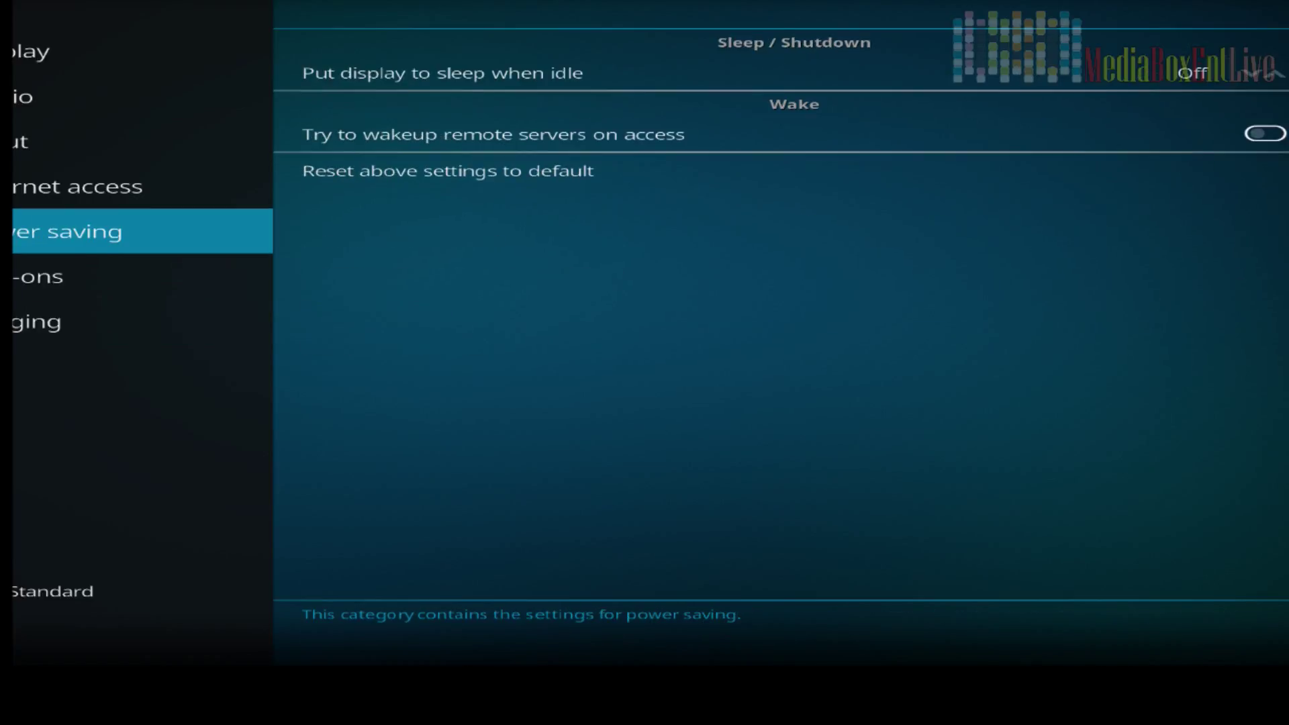
{"action": "key", "text": "Up"}
{"action": "key", "text": "Up"}
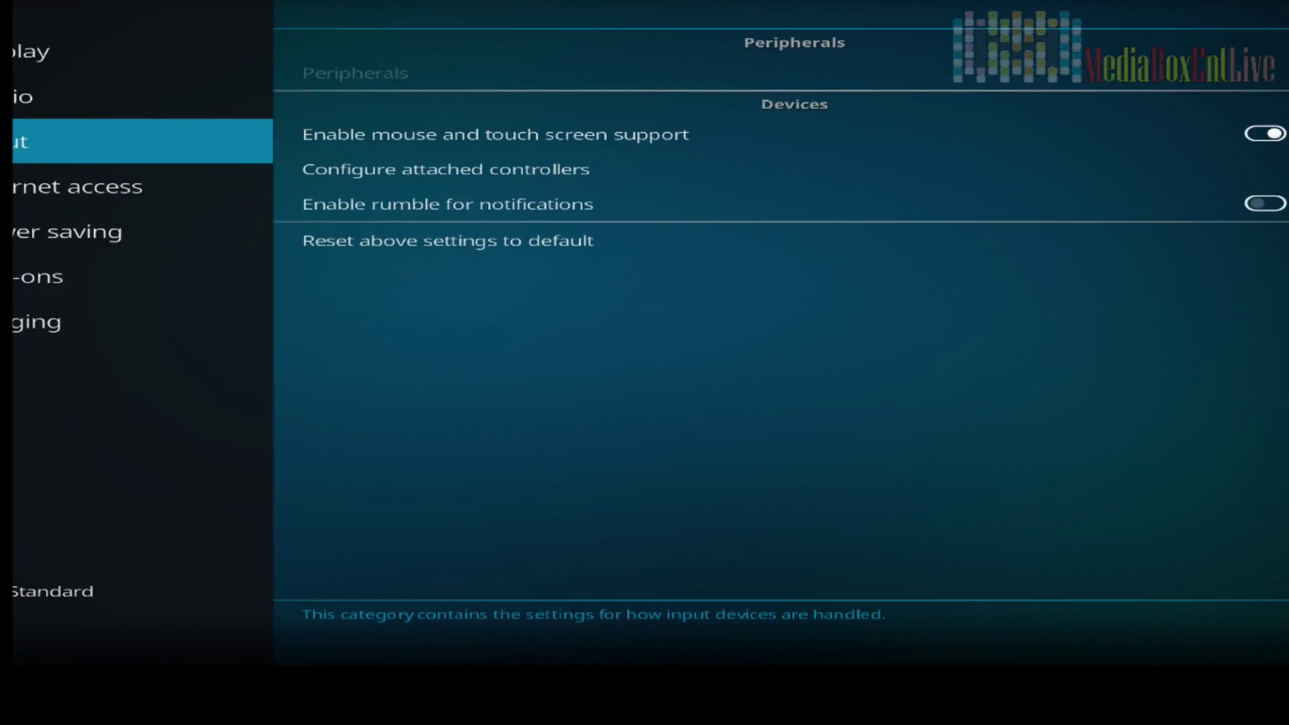
{"action": "key", "text": "Up"}
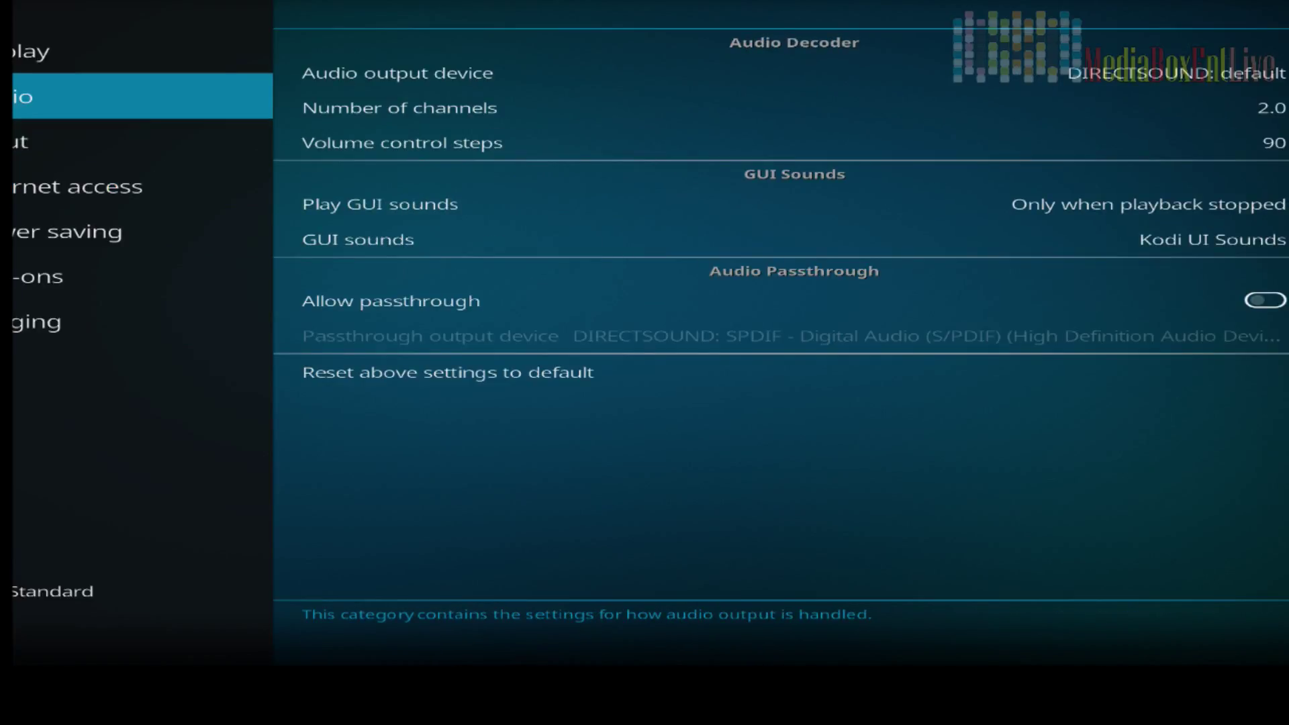
{"action": "key", "text": "Up"}
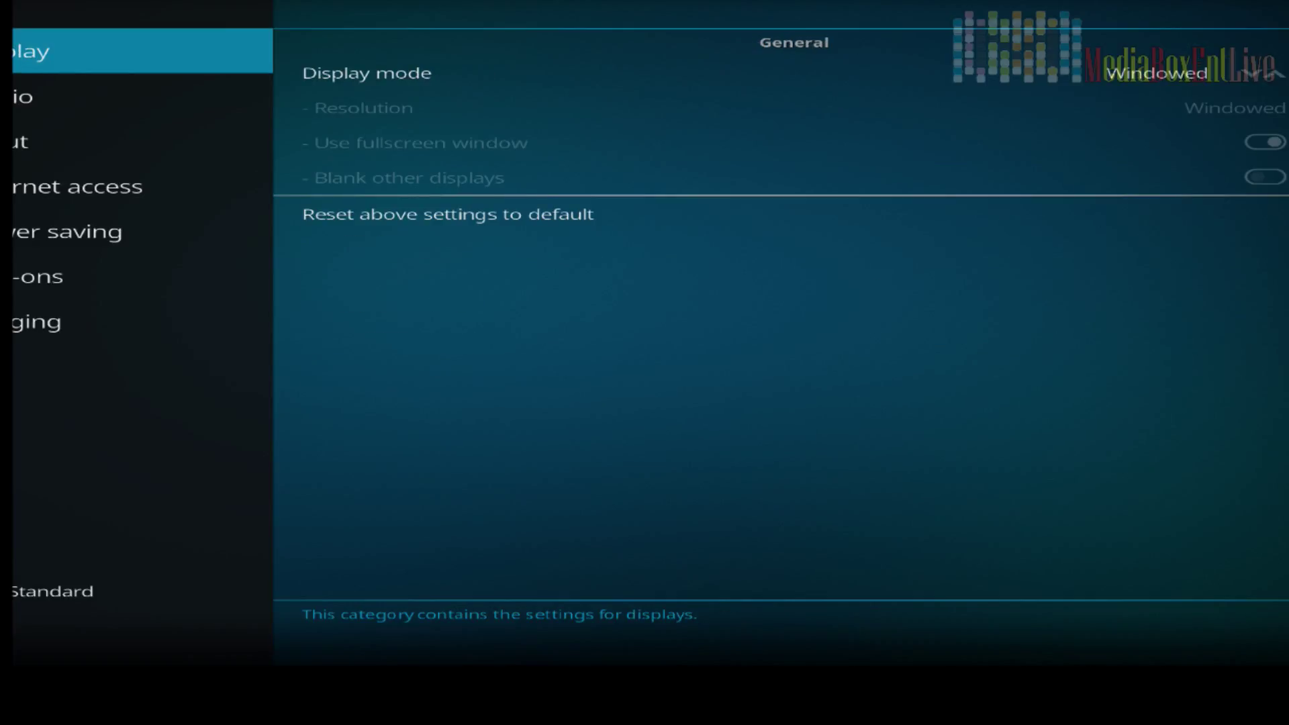
Leave the System settings and open the File manager
{"action": "key", "text": "Escape"}
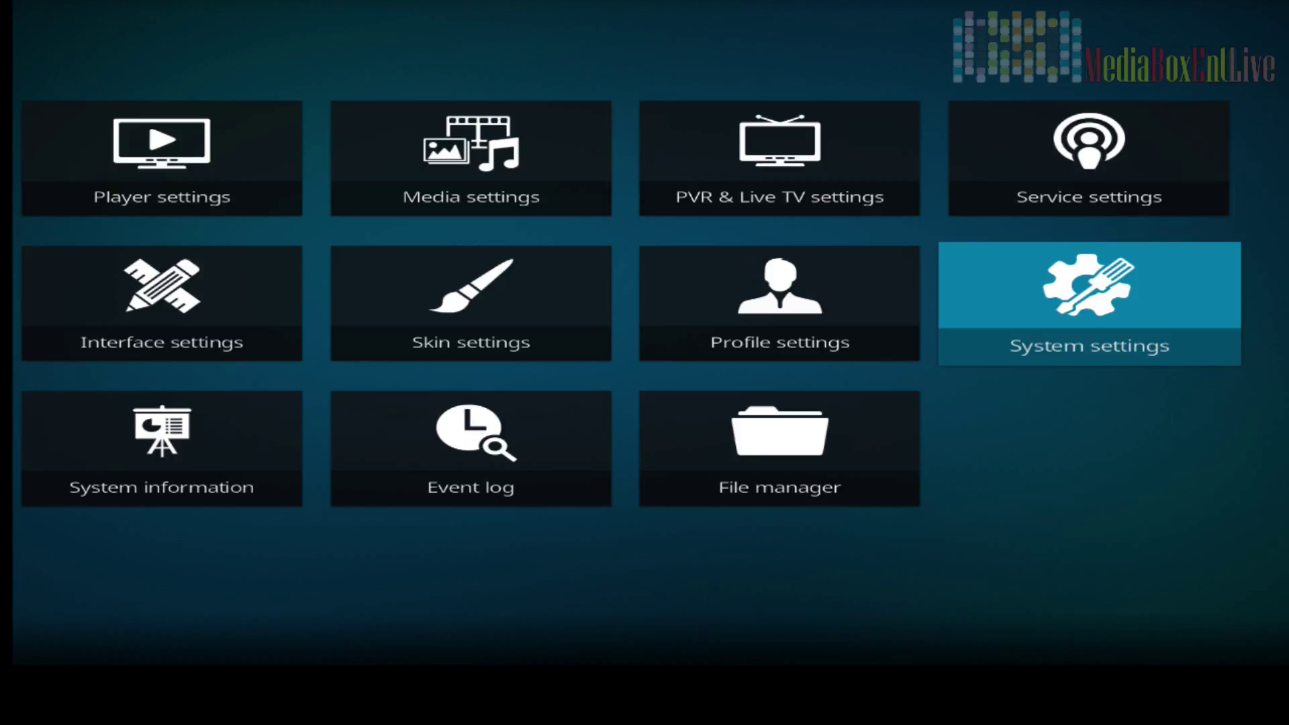
{"action": "key", "text": "Left"}
{"action": "key", "text": "Left"}
{"action": "key", "text": "Left"}
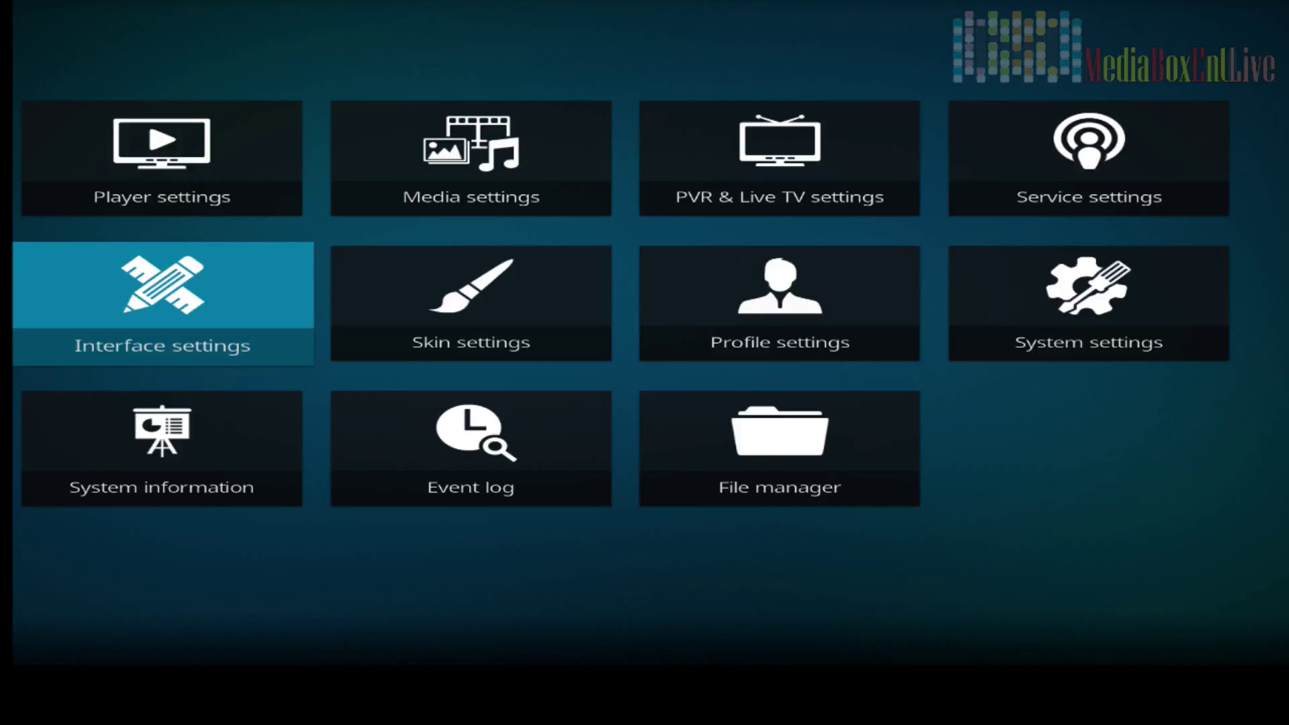
{"action": "key", "text": "Down"}
{"action": "key", "text": "Right"}
{"action": "key", "text": "Right"}
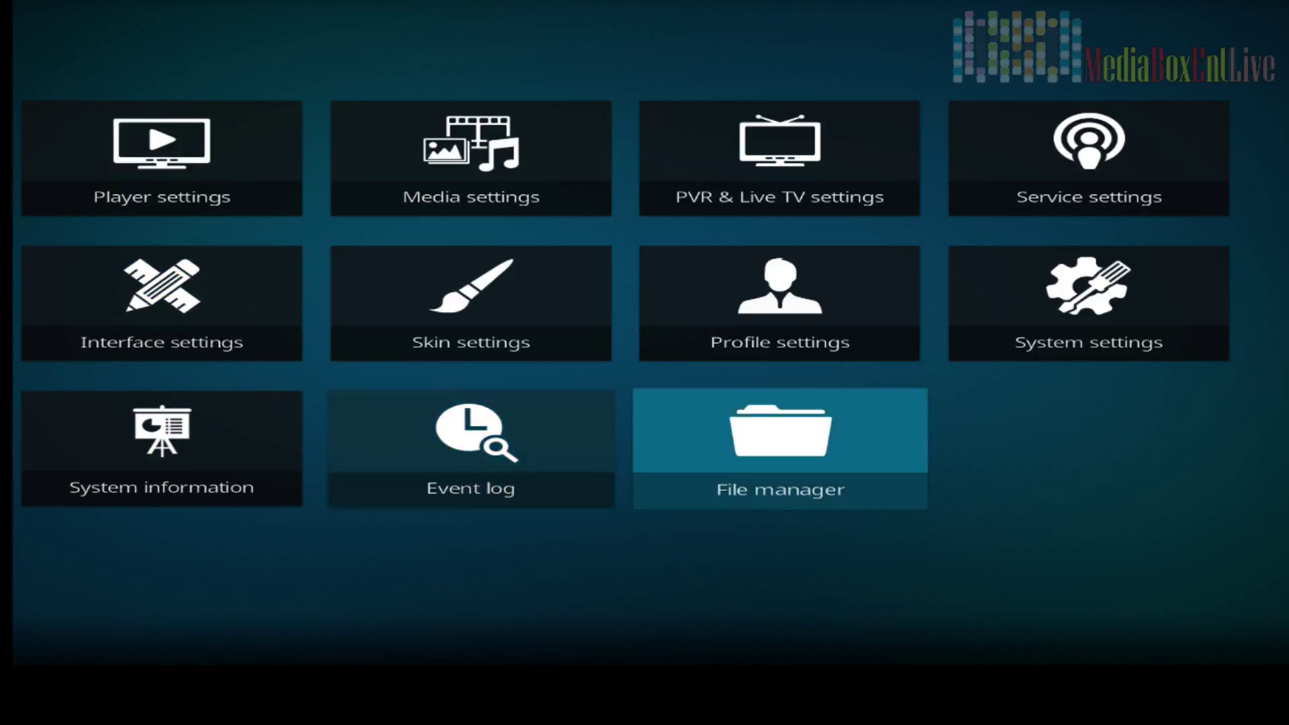
{"action": "key", "text": "Right"}
{"action": "key", "text": "Right"}
{"action": "key", "text": "Right"}
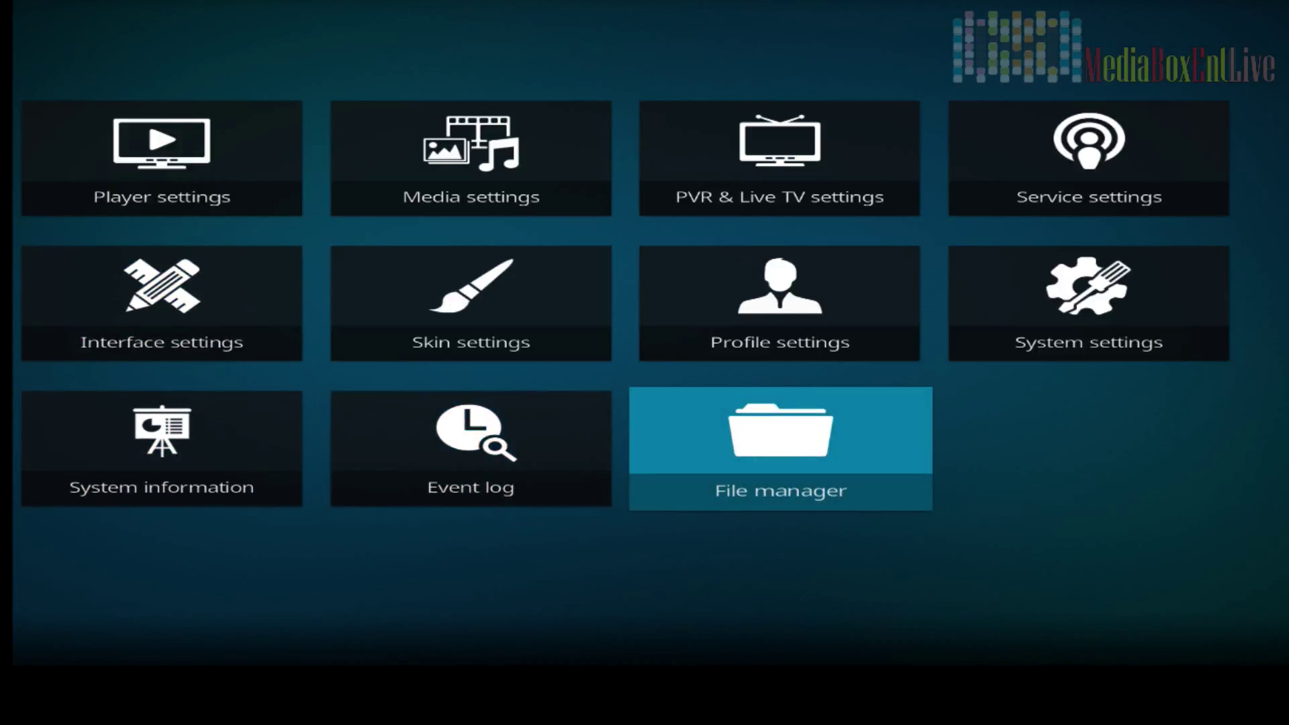
{"action": "key", "text": "Return"}
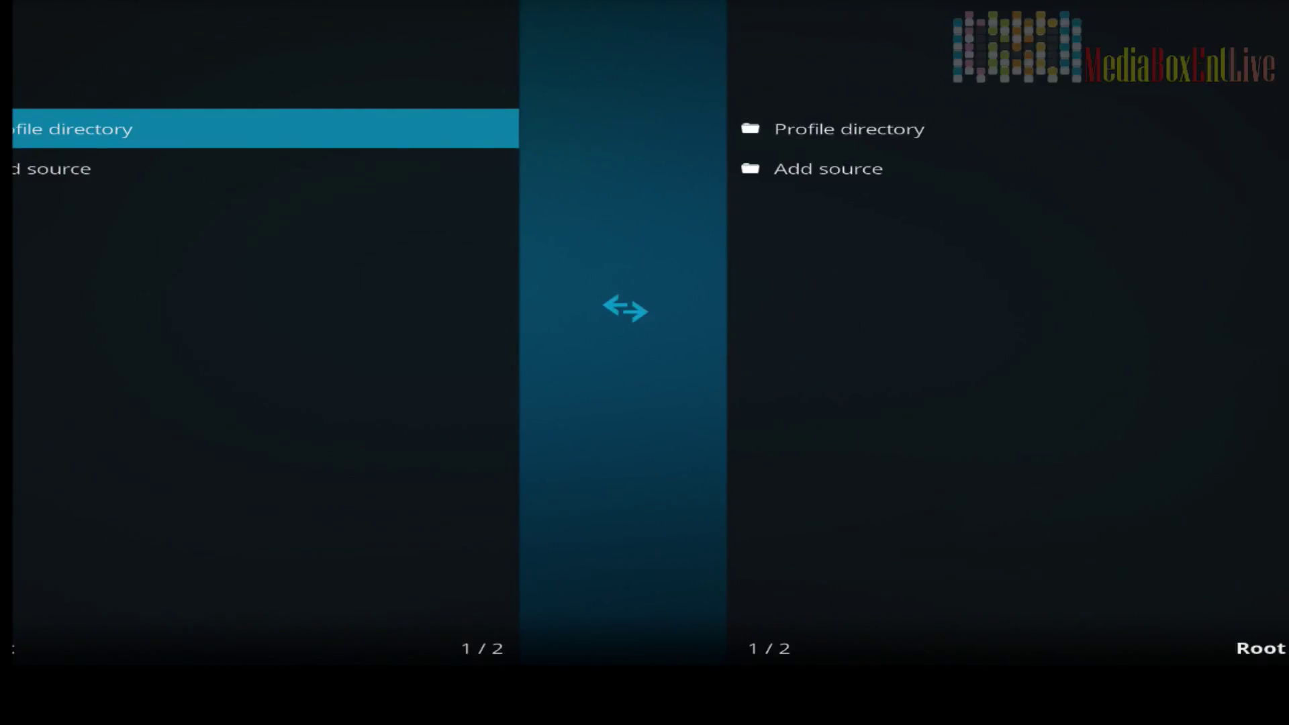
{"action": "key", "text": "Down"}
{"action": "key", "text": "Return"}
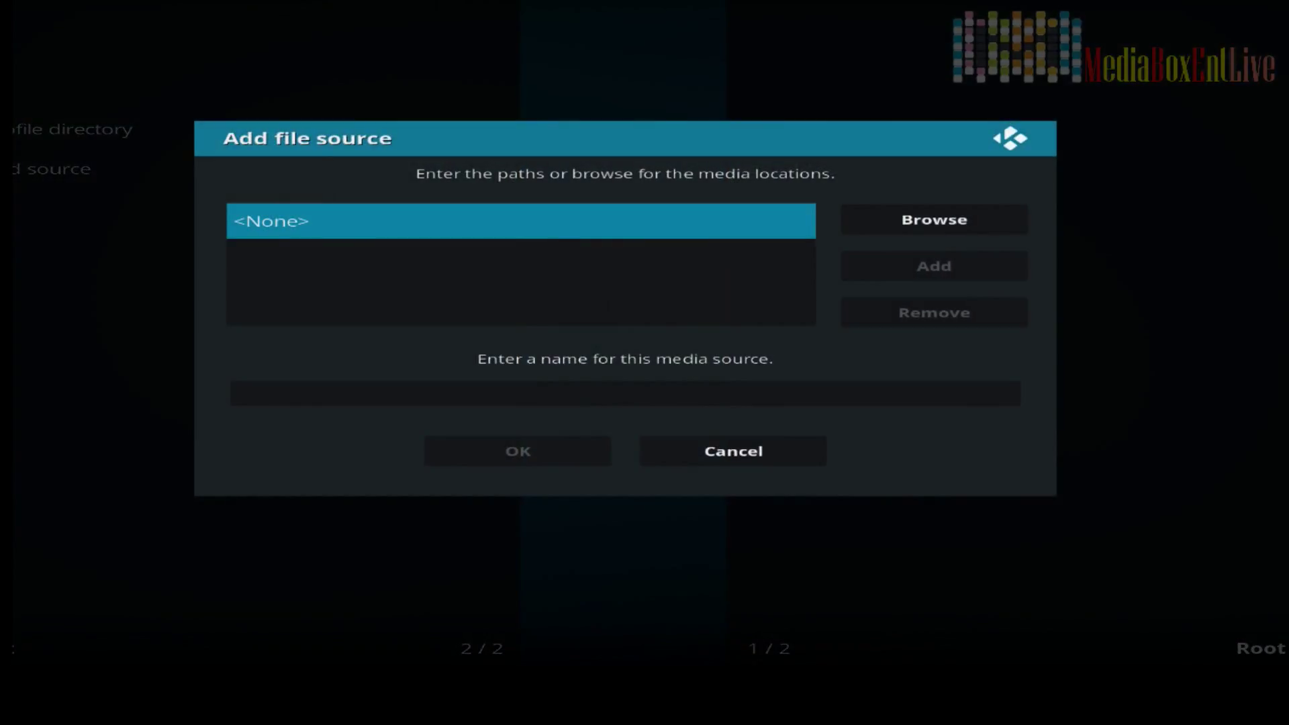
{"action": "key", "text": "Return"}
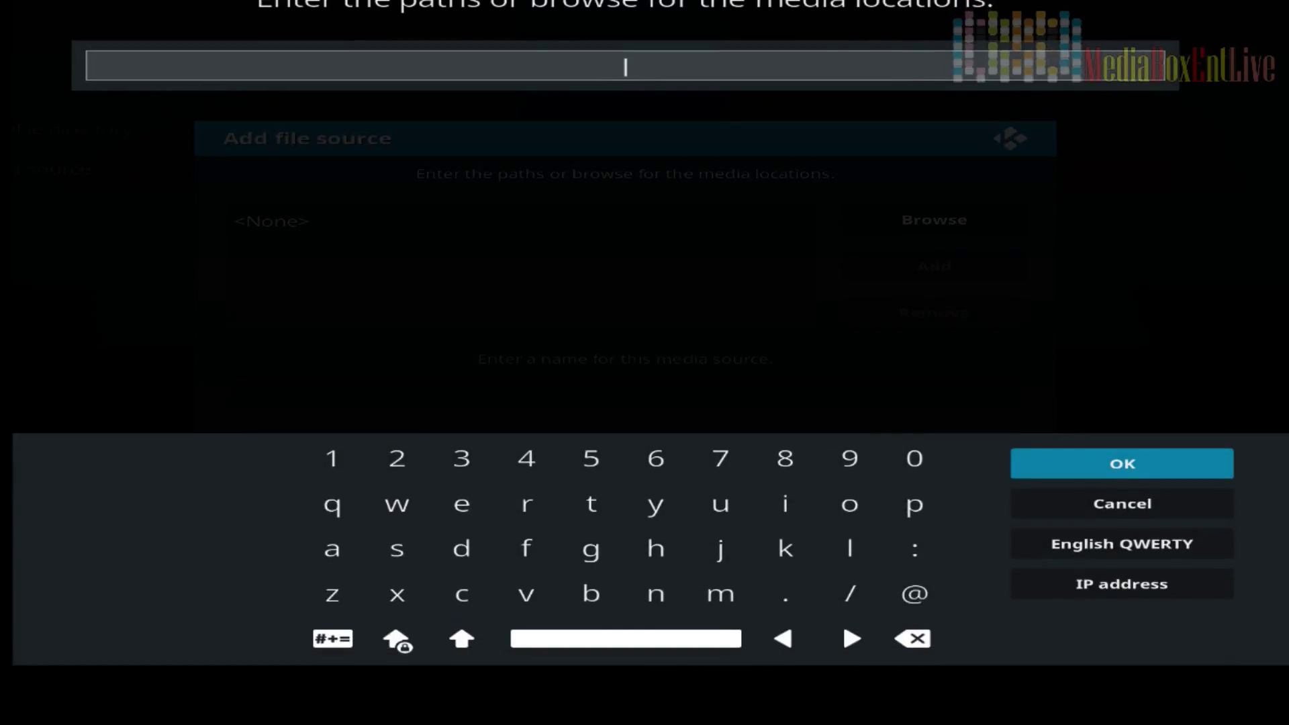
{"action": "type", "text": "http://mediabo"}
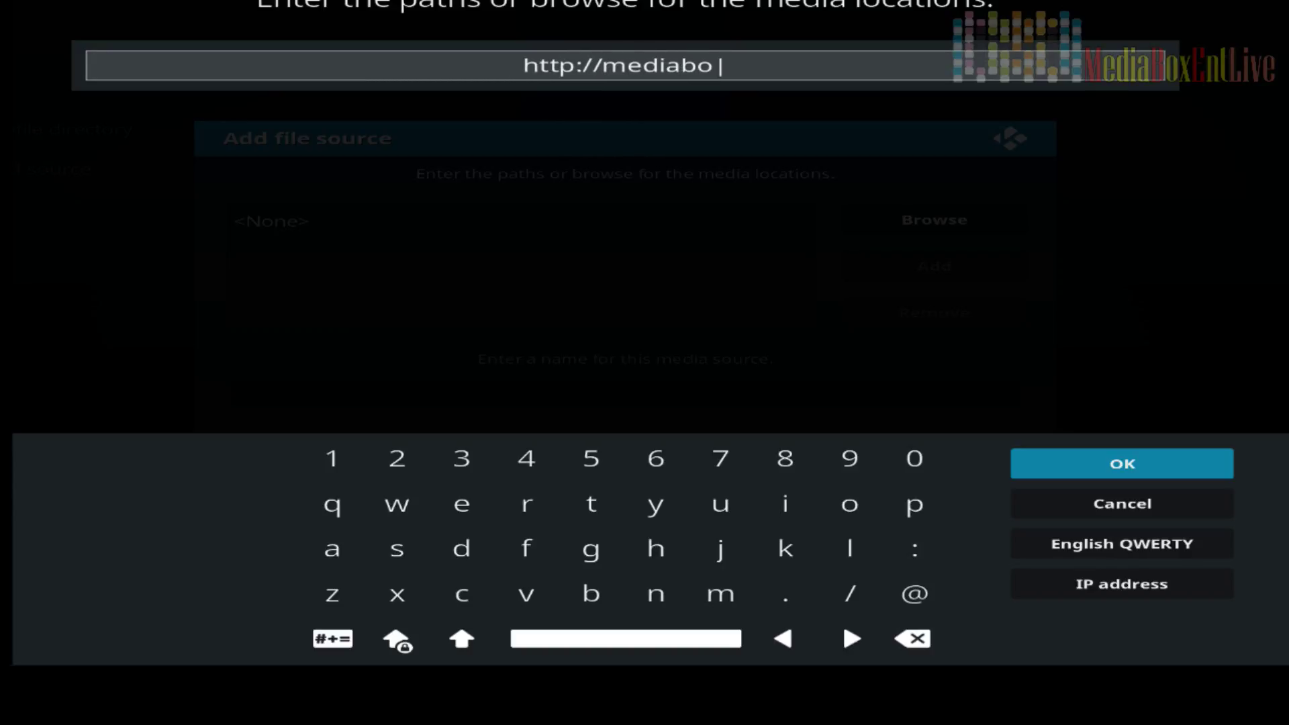
{"action": "type", "text": "xen"}
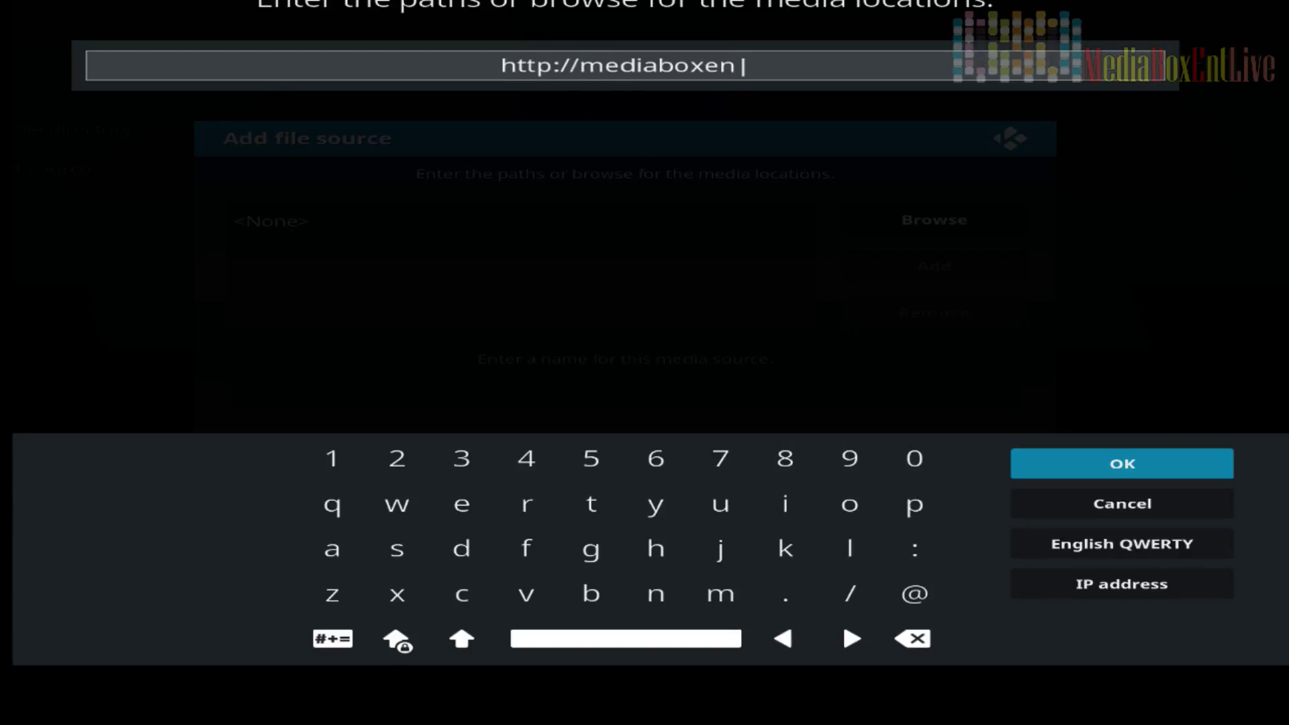
{"action": "type", "text": "t.com/"}
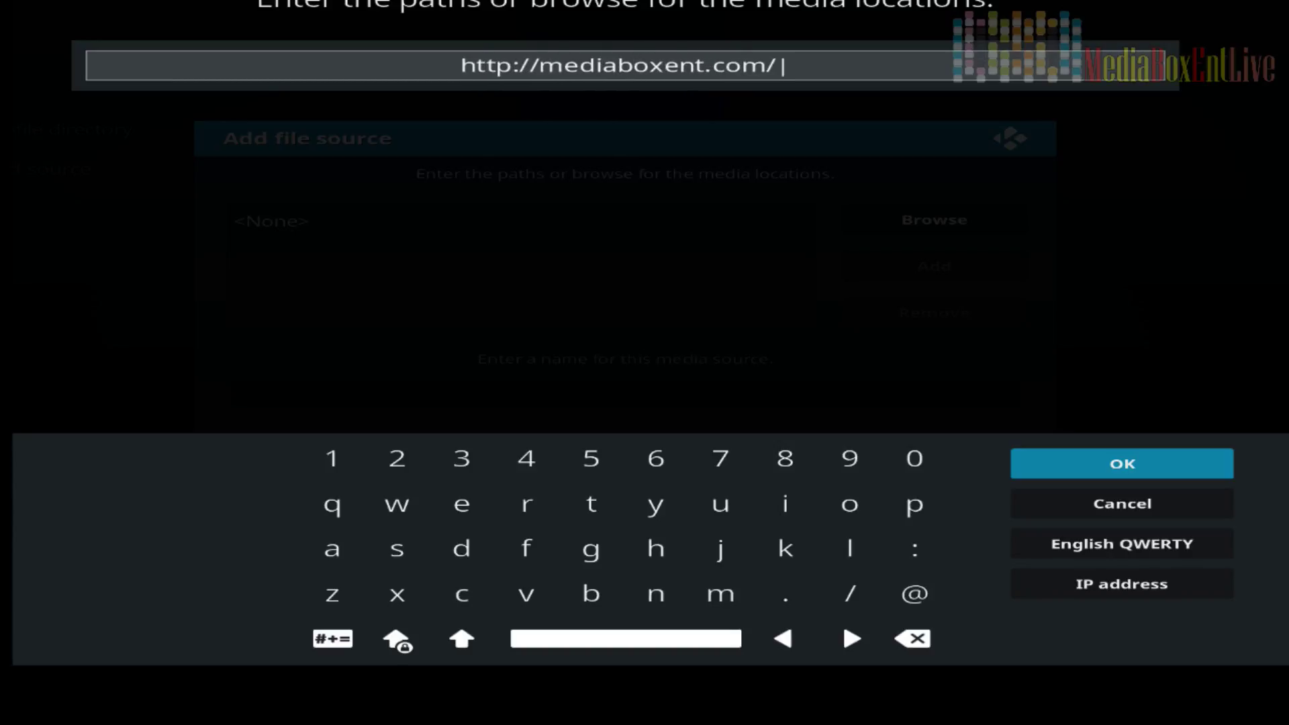
{"action": "type", "text": "repo"}
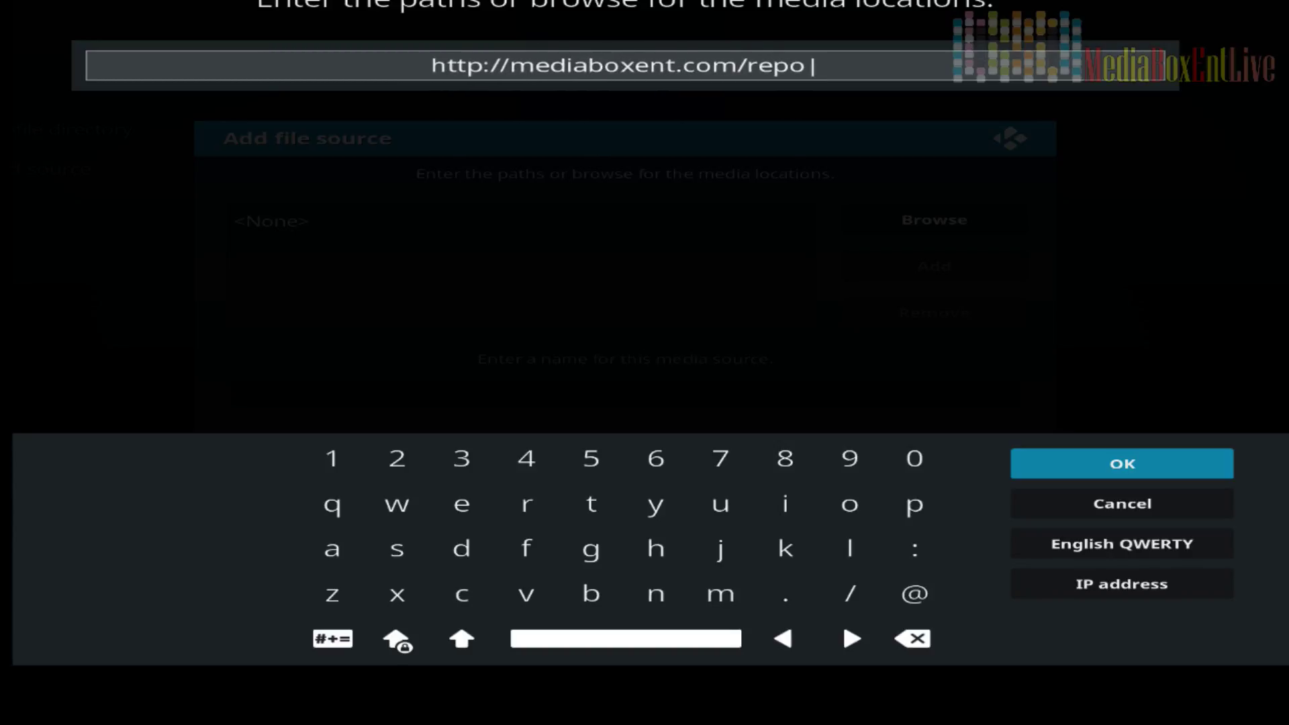
{"action": "type", "text": "/"}
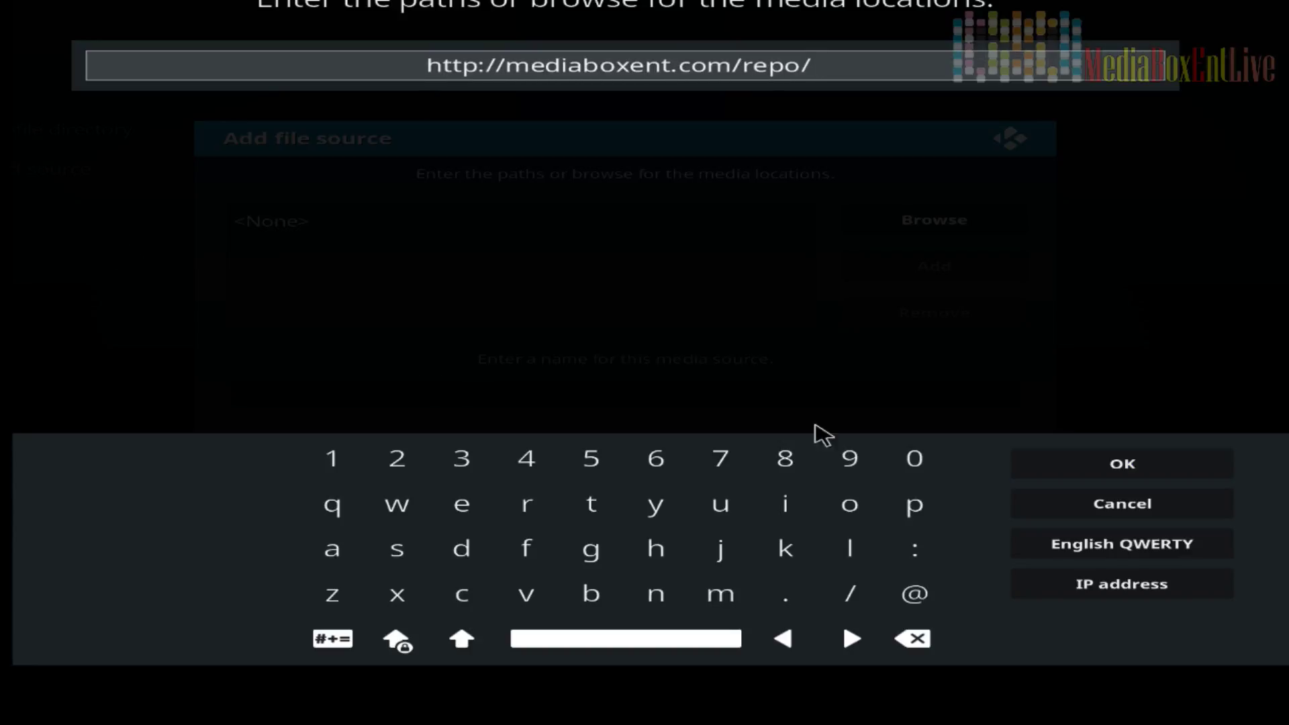
{"action": "left_click", "coordinate": [1119, 463]}
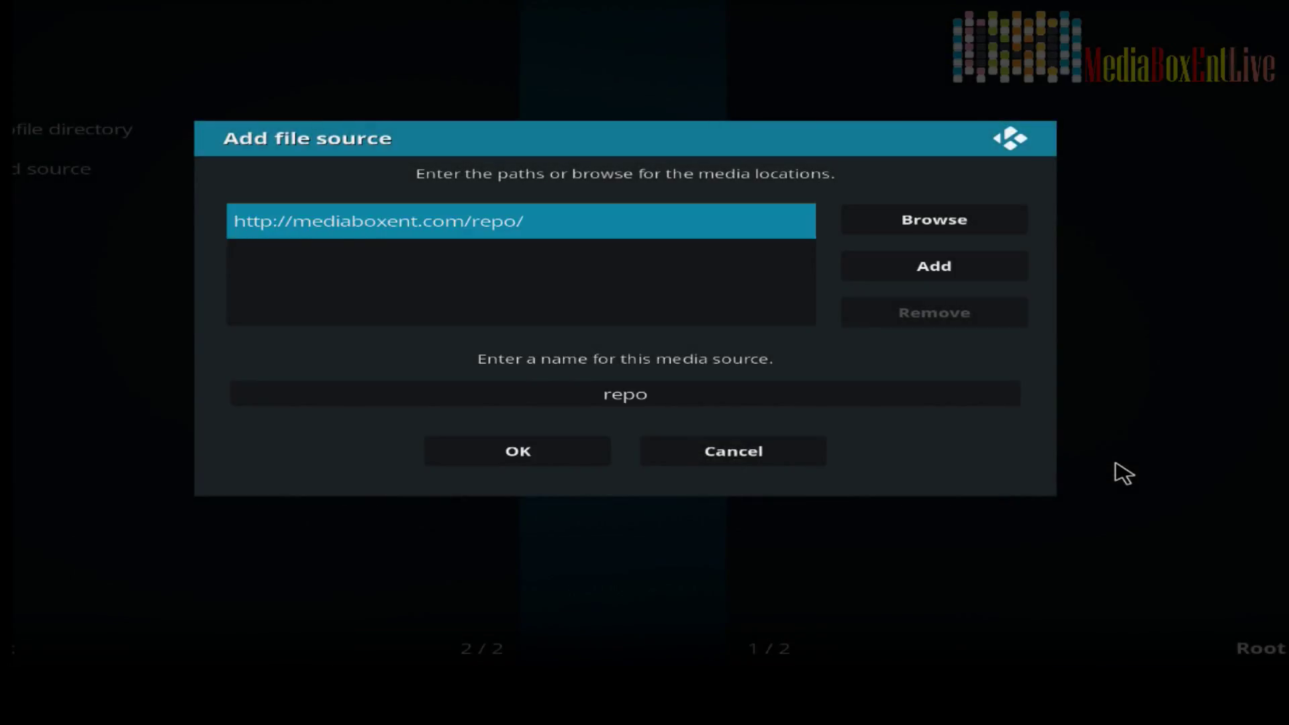
Name the new media source mediaboxent and save it
{"action": "left_click", "coordinate": [655, 396]}
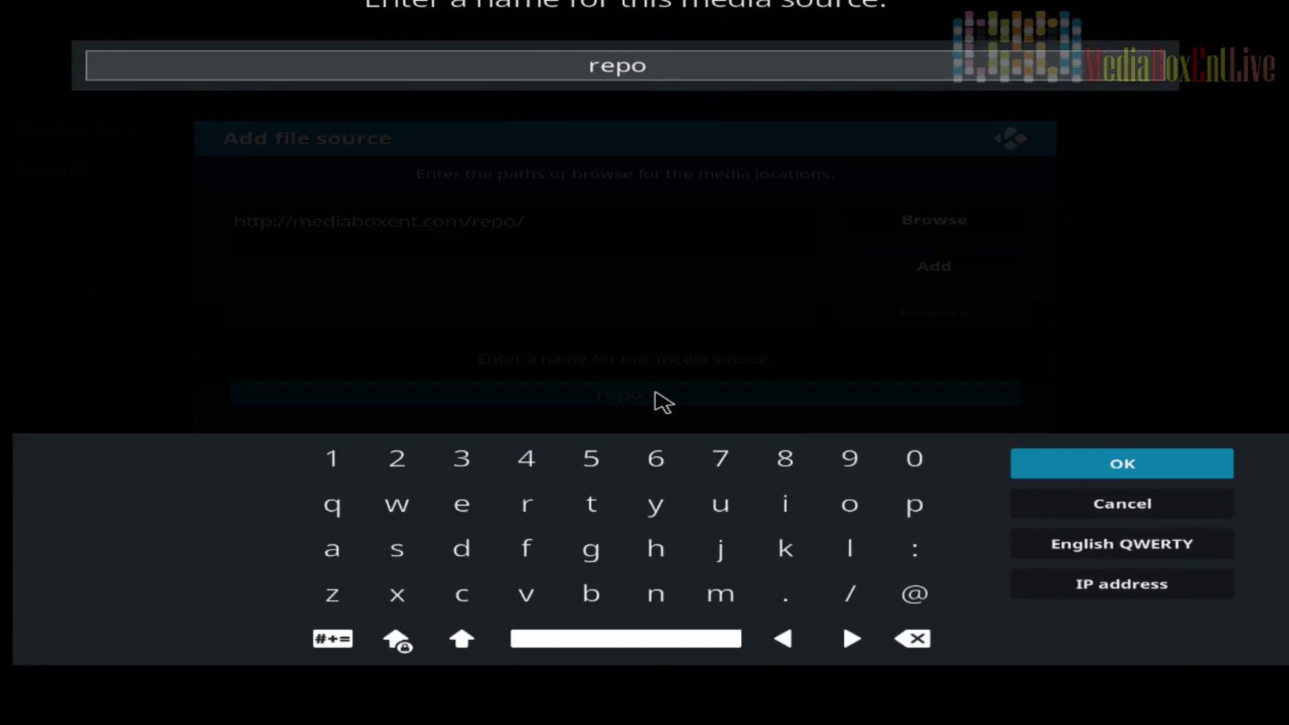
{"action": "key", "text": "BackSpace"}
{"action": "key", "text": "BackSpace"}
{"action": "key", "text": "BackSpace"}
{"action": "key", "text": "BackSpace"}
{"action": "type", "text": "media"}
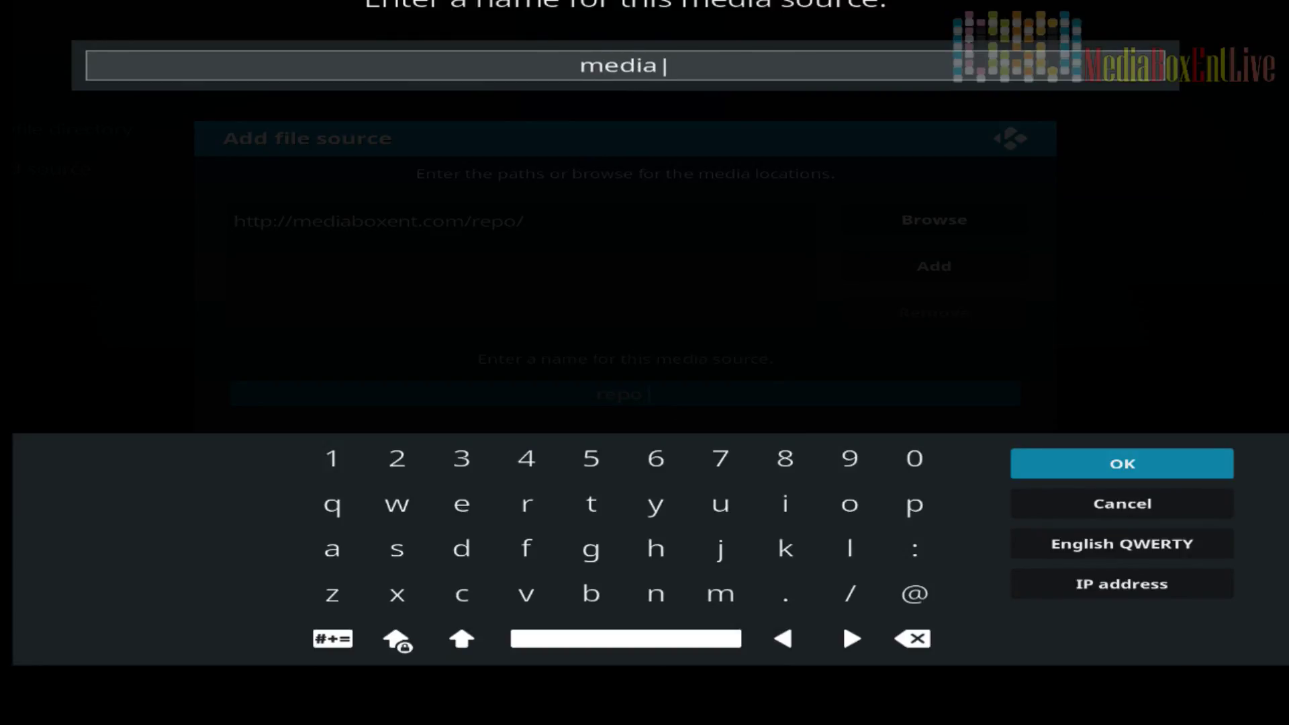
{"action": "type", "text": "boxent"}
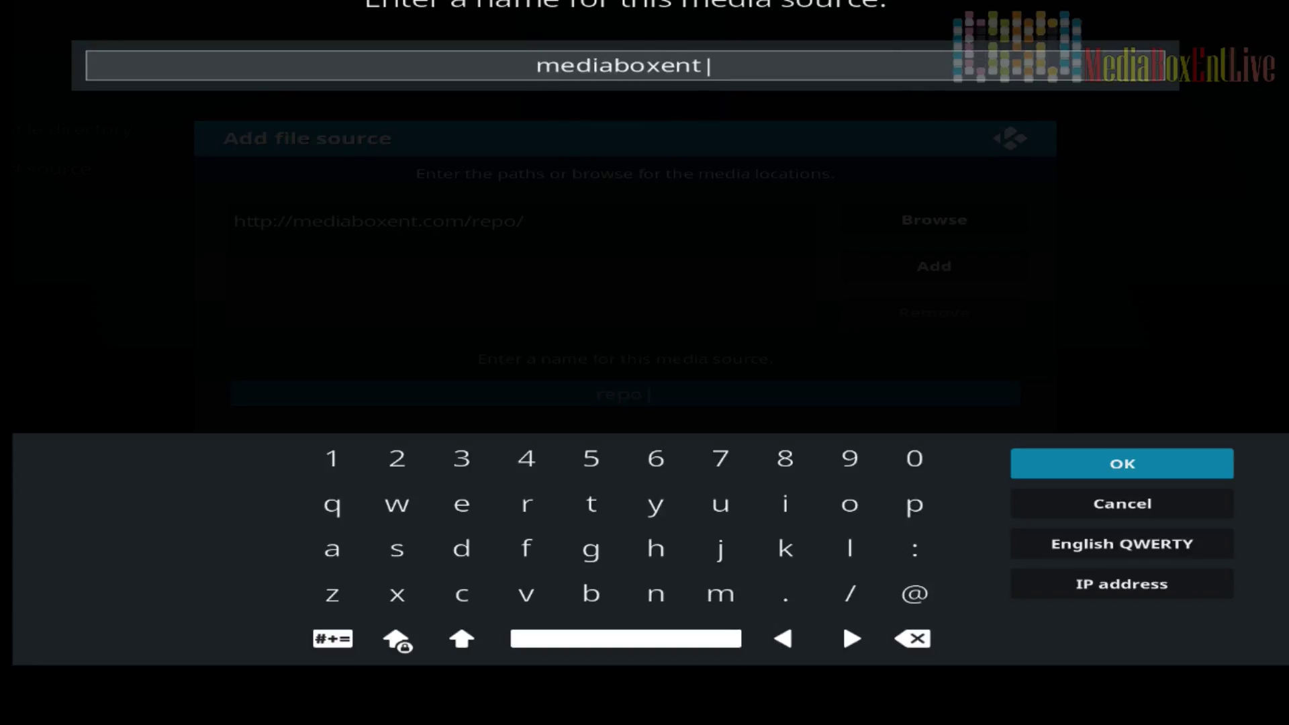
{"action": "left_click", "coordinate": [1103, 462]}
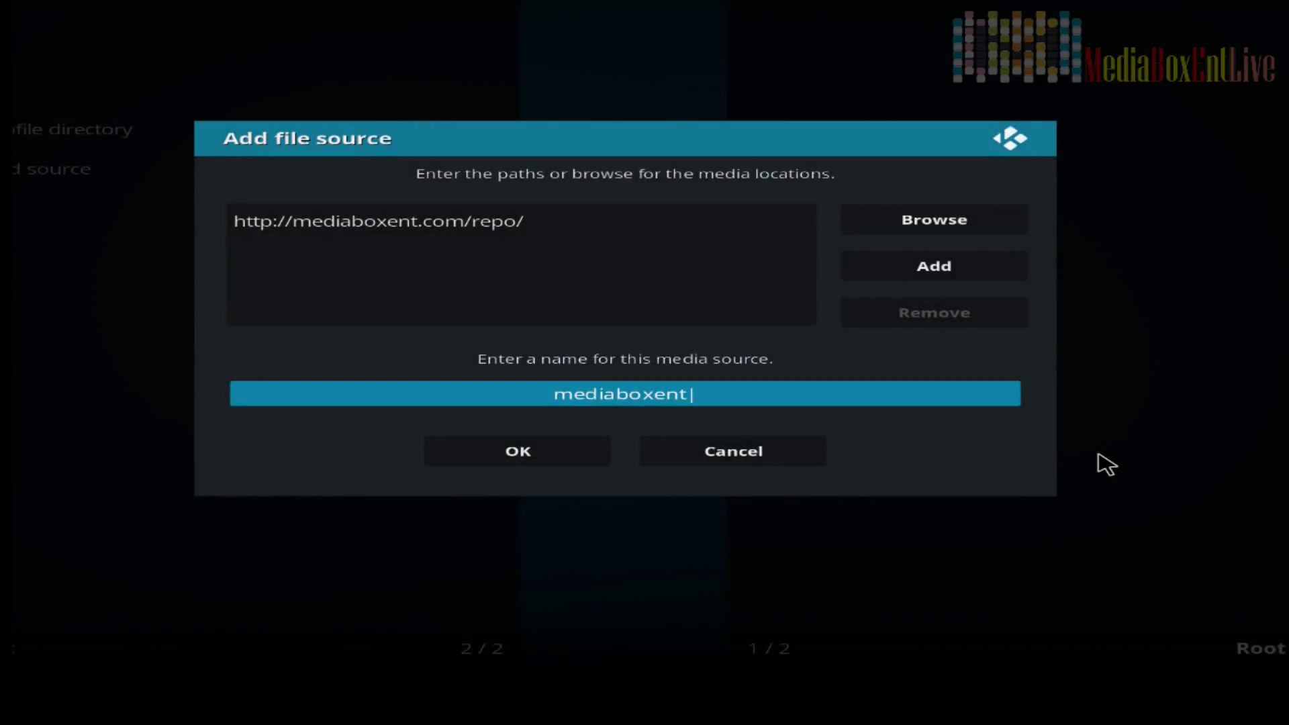
{"action": "left_click", "coordinate": [575, 465]}
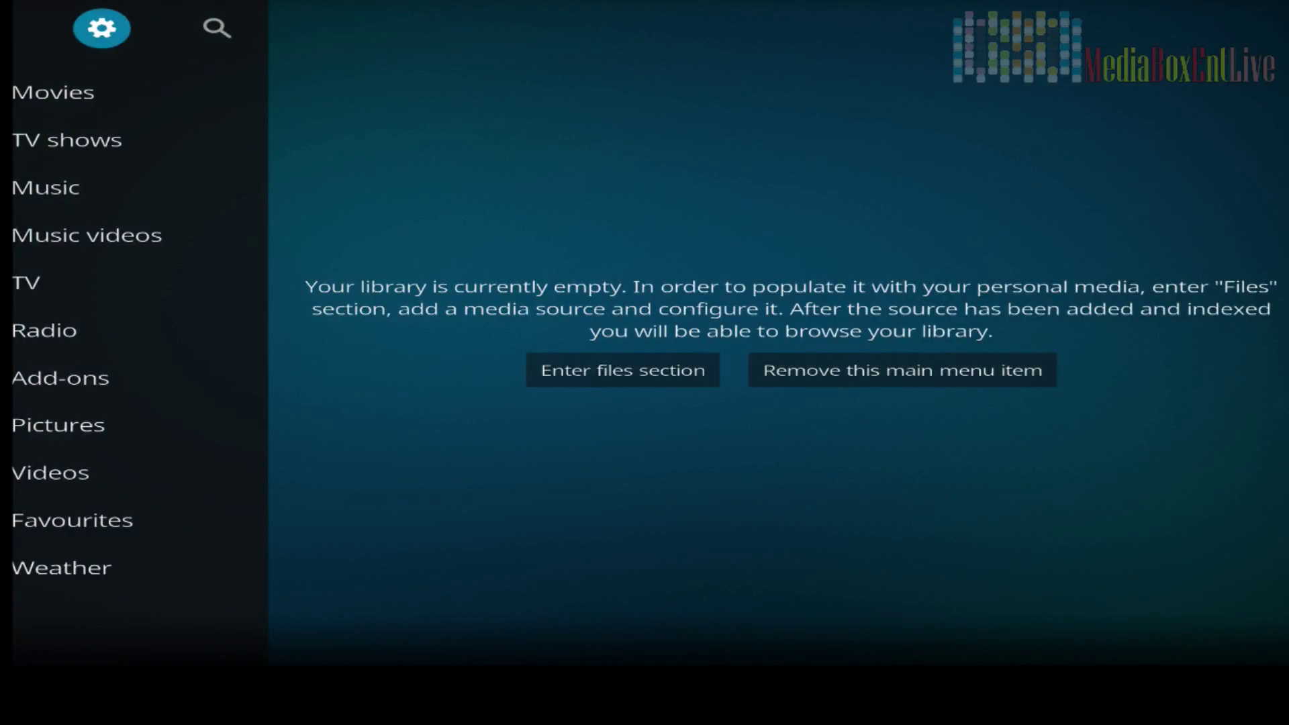
Open the add-on browser from the Add-ons section of the home screen
{"action": "key", "text": "Down"}
{"action": "key", "text": "Down"}
{"action": "key", "text": "Down"}
{"action": "key", "text": "Down"}
{"action": "key", "text": "Down"}
{"action": "key", "text": "Down"}
{"action": "key", "text": "Down"}
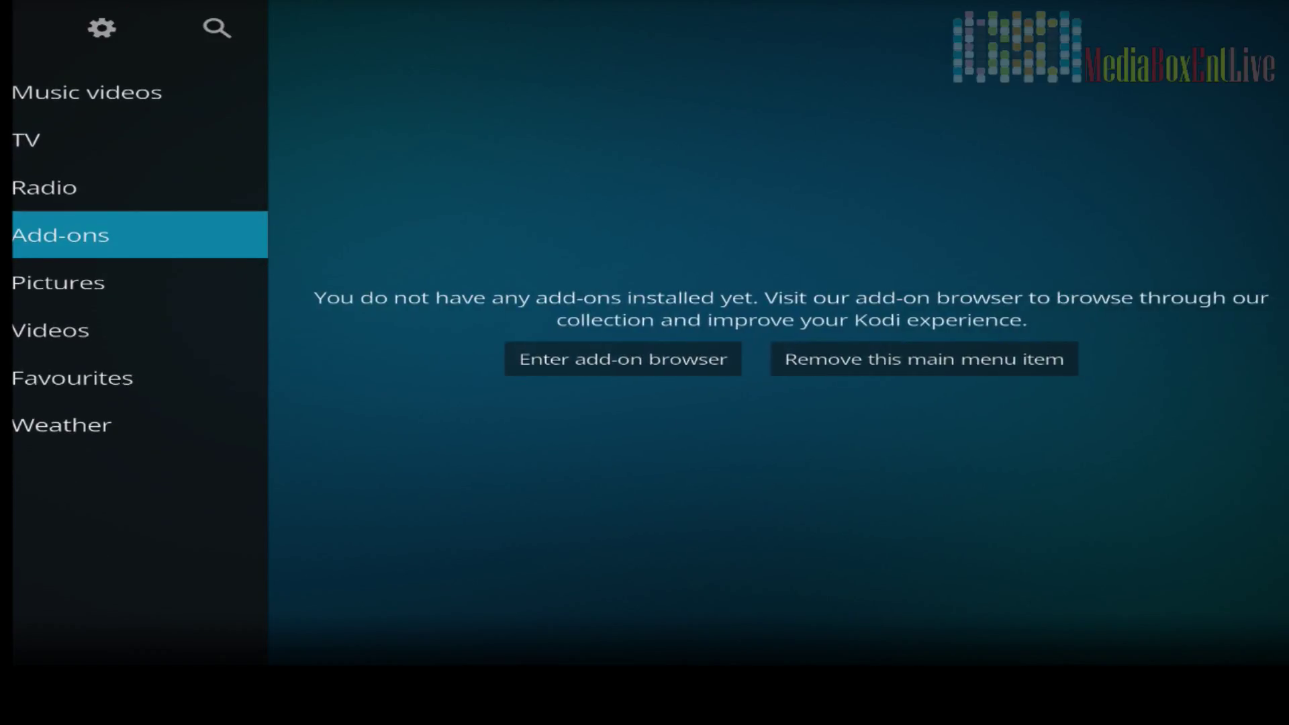
{"action": "key", "text": "Return"}
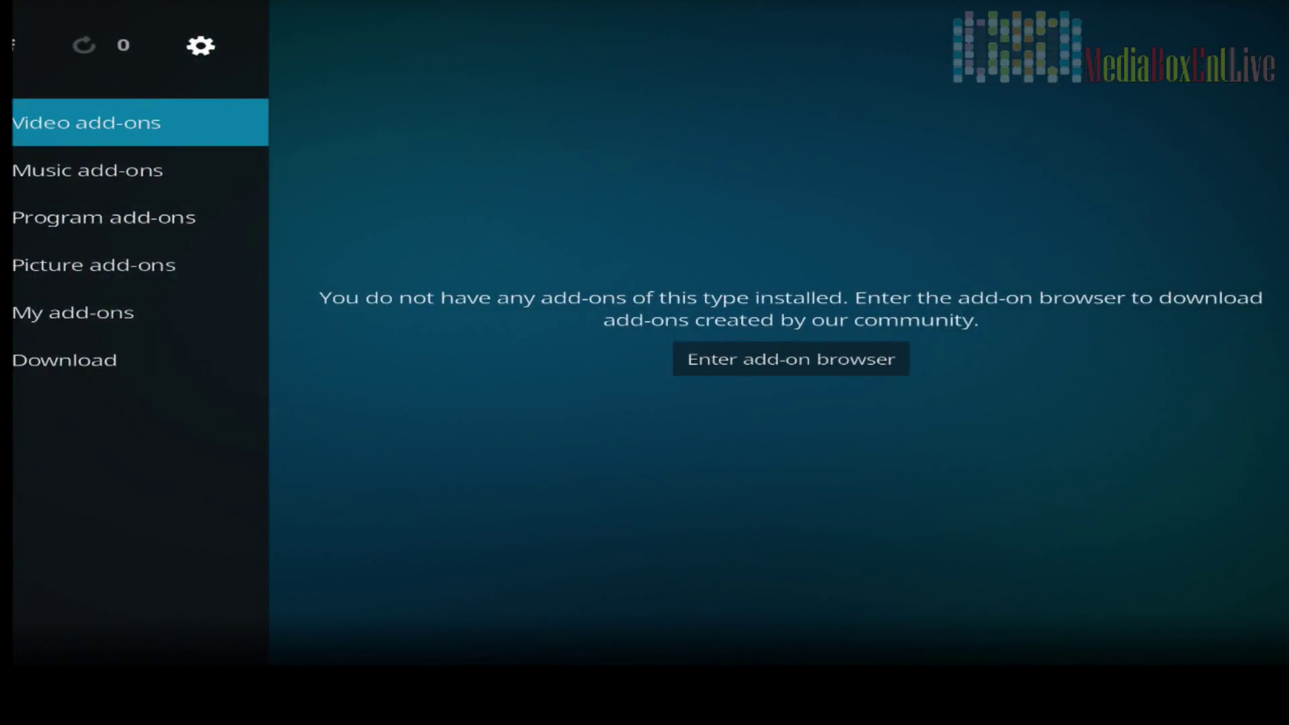
{"action": "key", "text": "Up"}
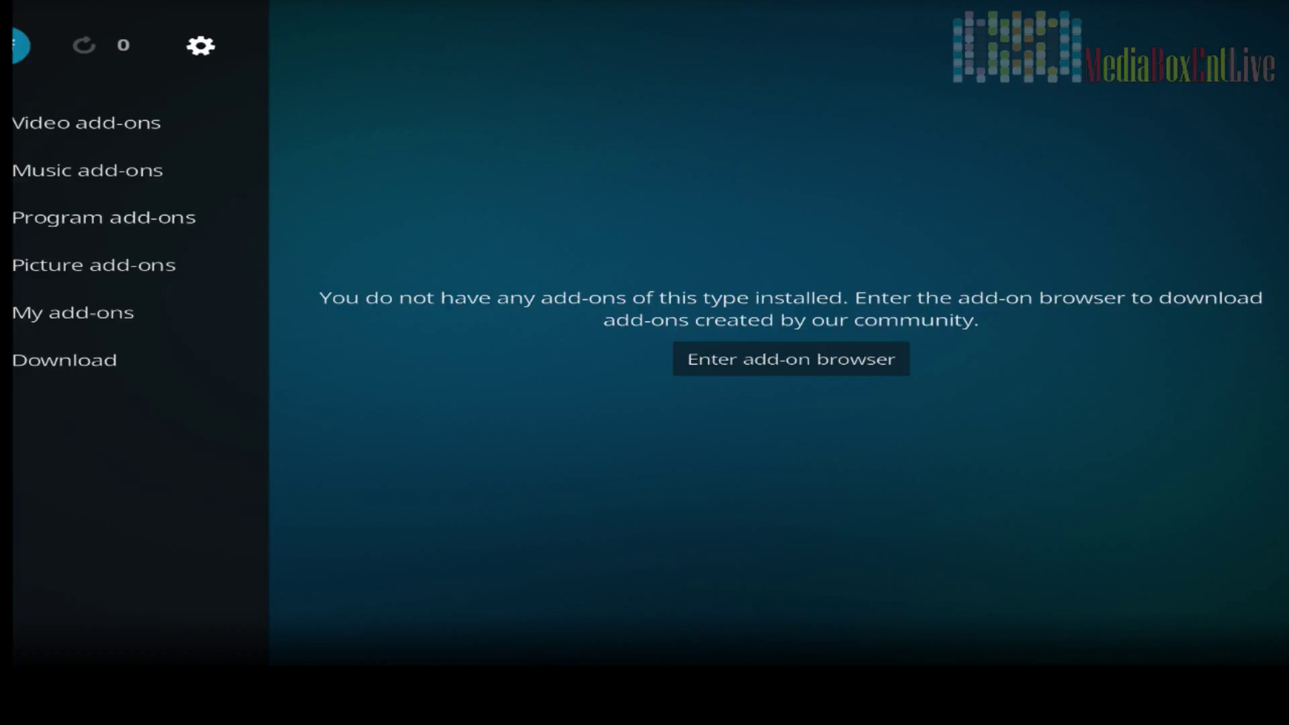
{"action": "key", "text": "Return"}
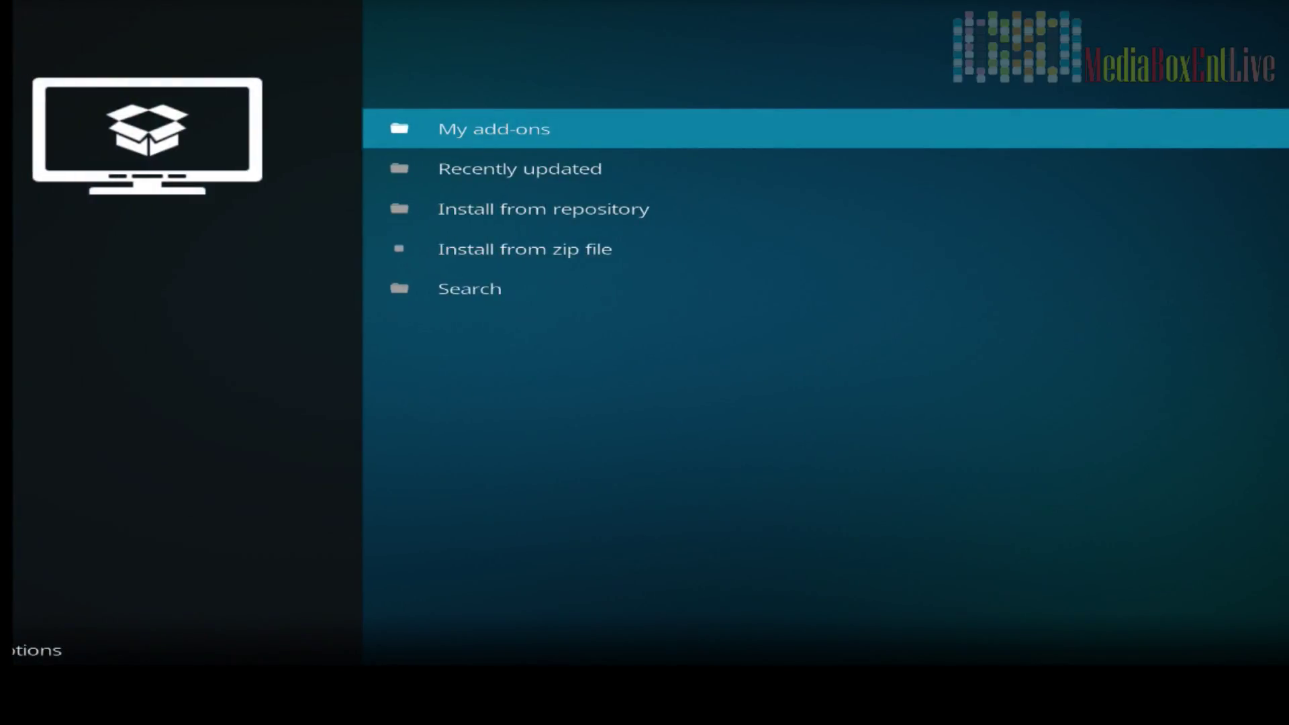
Install the Fresh Start add-on from plugin.video.freshstart-1.0.5.zip in the mediaboxent source
{"action": "key", "text": "Down"}
{"action": "key", "text": "Down"}
{"action": "key", "text": "Down"}
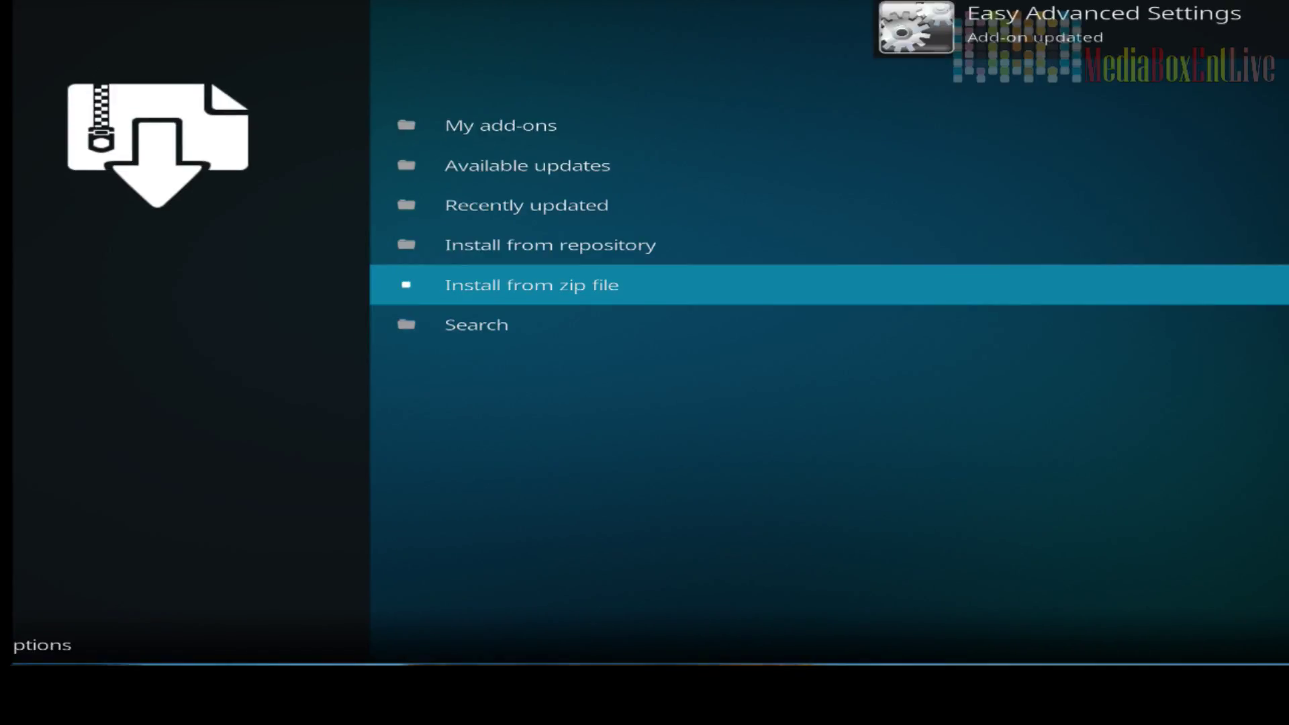
{"action": "key", "text": "Return"}
{"action": "key", "text": "Down"}
{"action": "key", "text": "Down"}
{"action": "key", "text": "Down"}
{"action": "key", "text": "Down"}
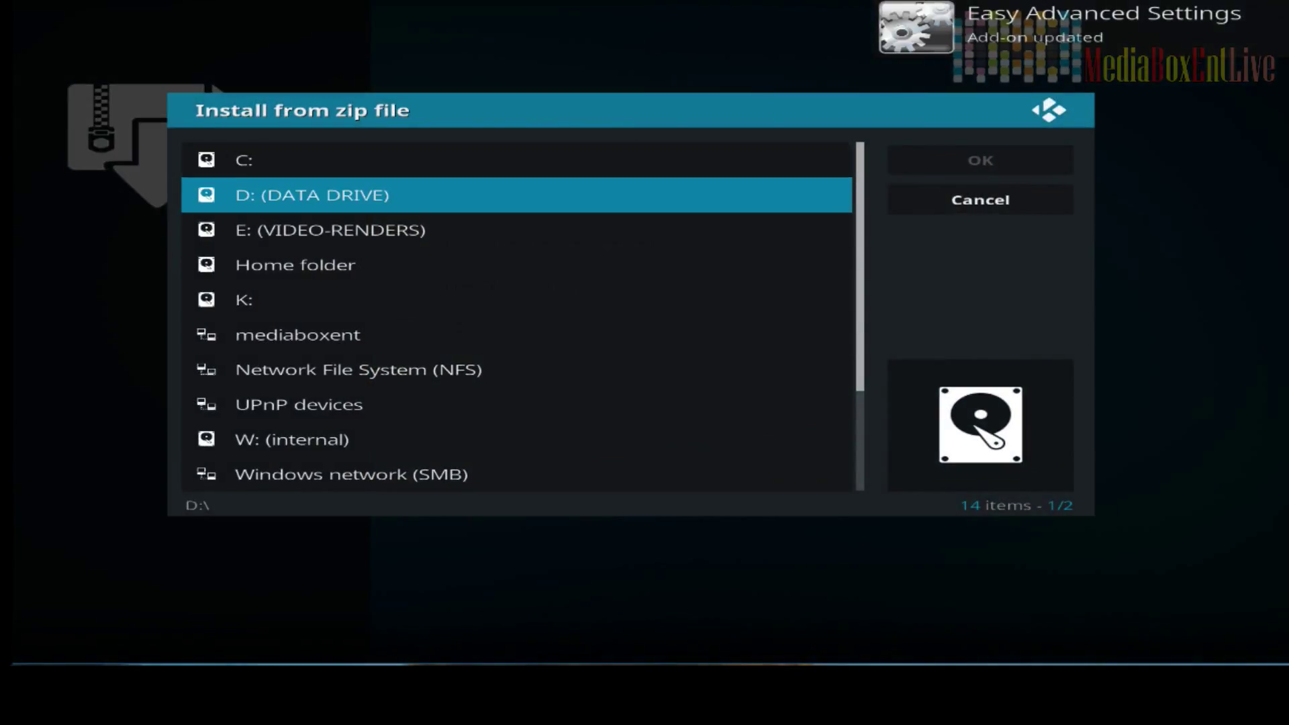
{"action": "key", "text": "Down"}
{"action": "key", "text": "Return"}
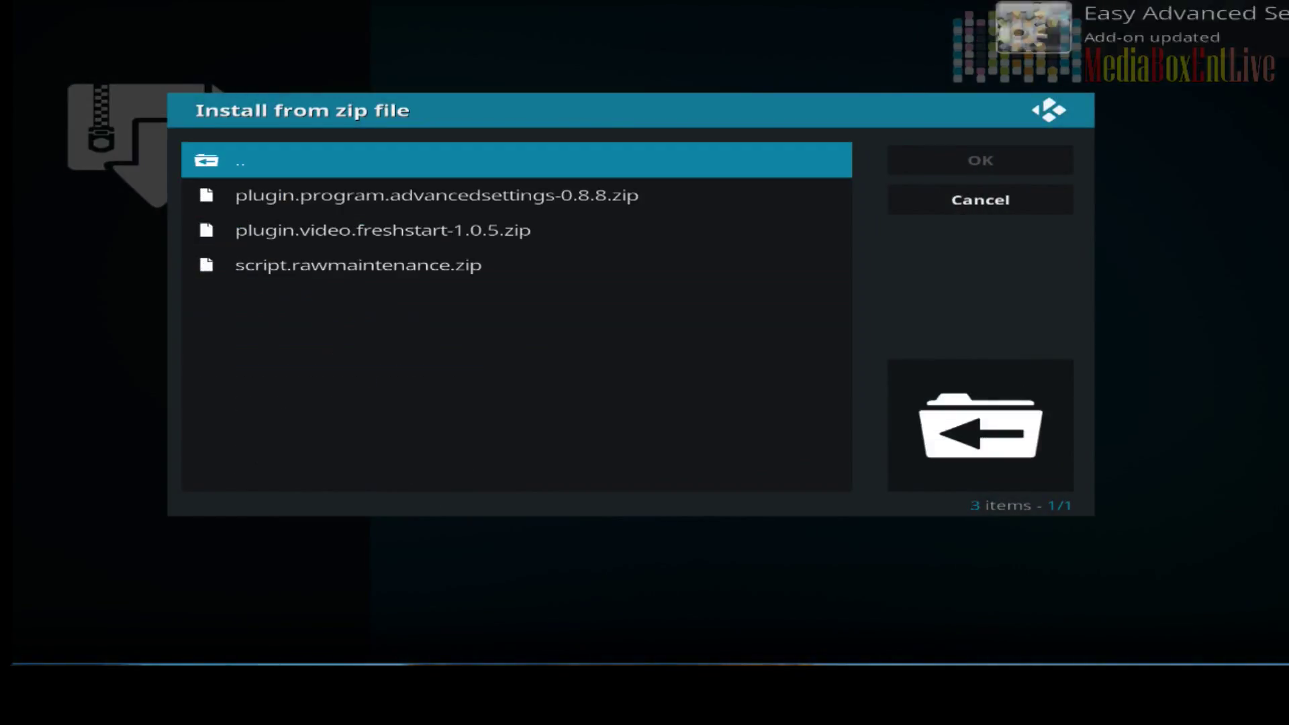
{"action": "key", "text": "Down"}
{"action": "key", "text": "Down"}
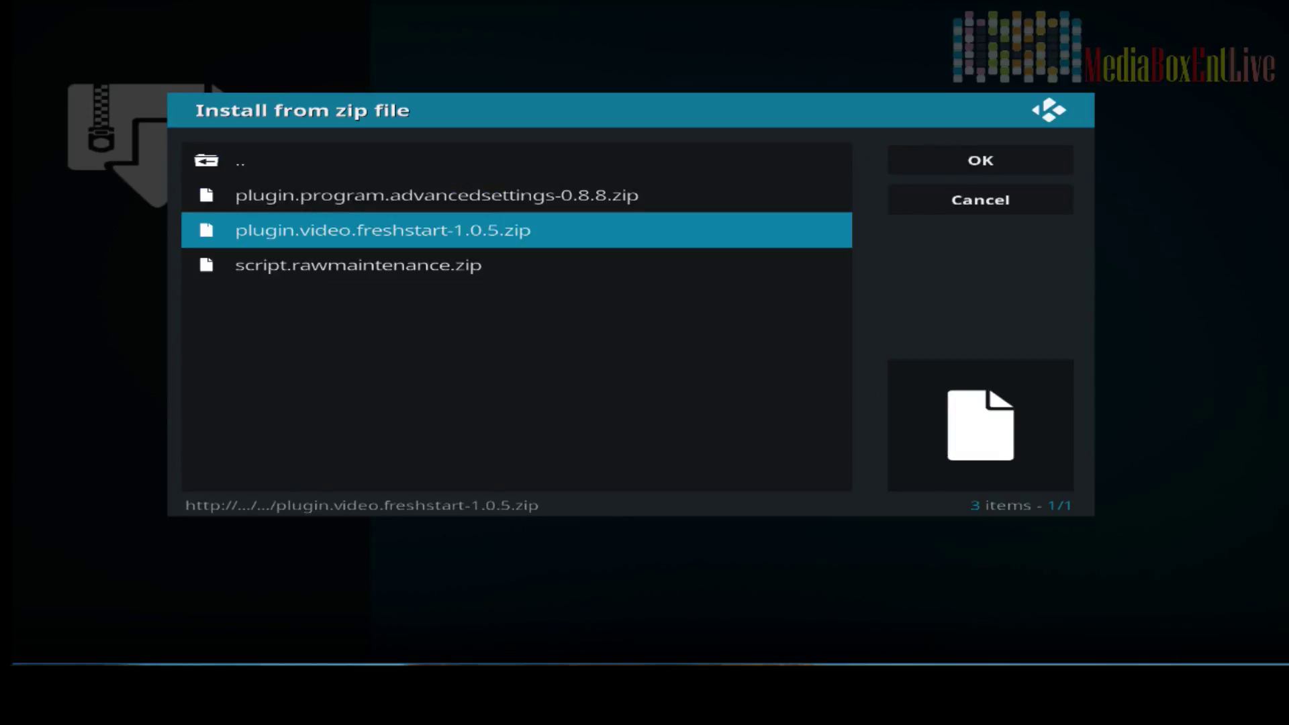
{"action": "key", "text": "Return"}
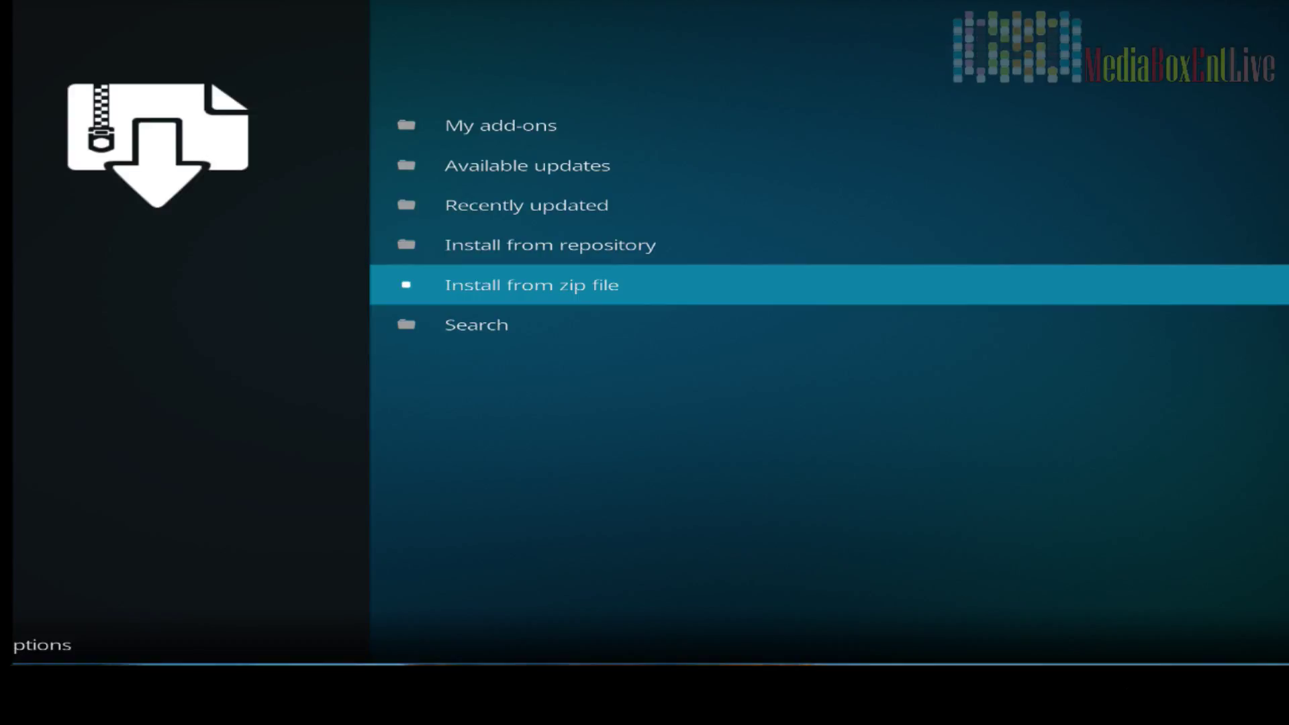
Install the Raw Maintenance add-on from script.rawmaintenance.zip in the mediaboxent source
{"action": "key", "text": "Return"}
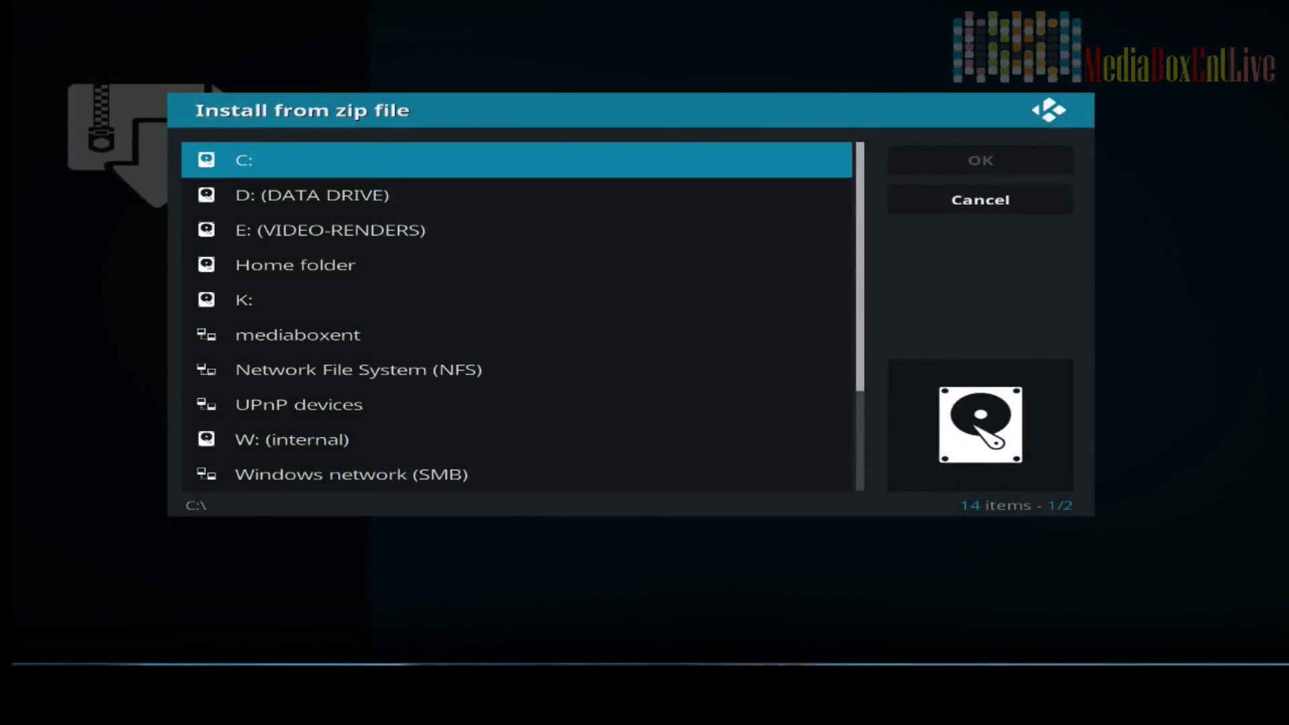
{"action": "key", "text": "Down"}
{"action": "key", "text": "Down"}
{"action": "key", "text": "Down"}
{"action": "key", "text": "Up"}
{"action": "key", "text": "Up"}
{"action": "key", "text": "Down"}
{"action": "key", "text": "Down"}
{"action": "key", "text": "Down"}
{"action": "key", "text": "Down"}
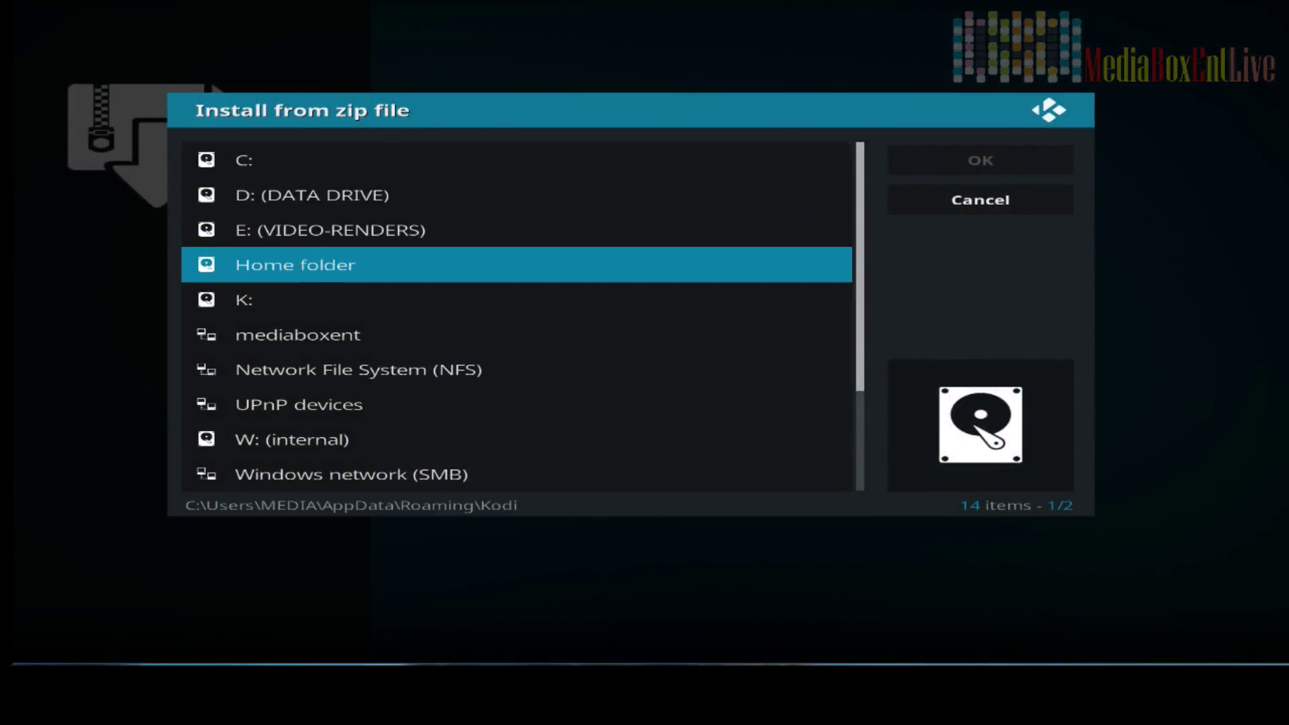
{"action": "key", "text": "Return"}
{"action": "key", "text": "Down"}
{"action": "key", "text": "Down"}
{"action": "key", "text": "Down"}
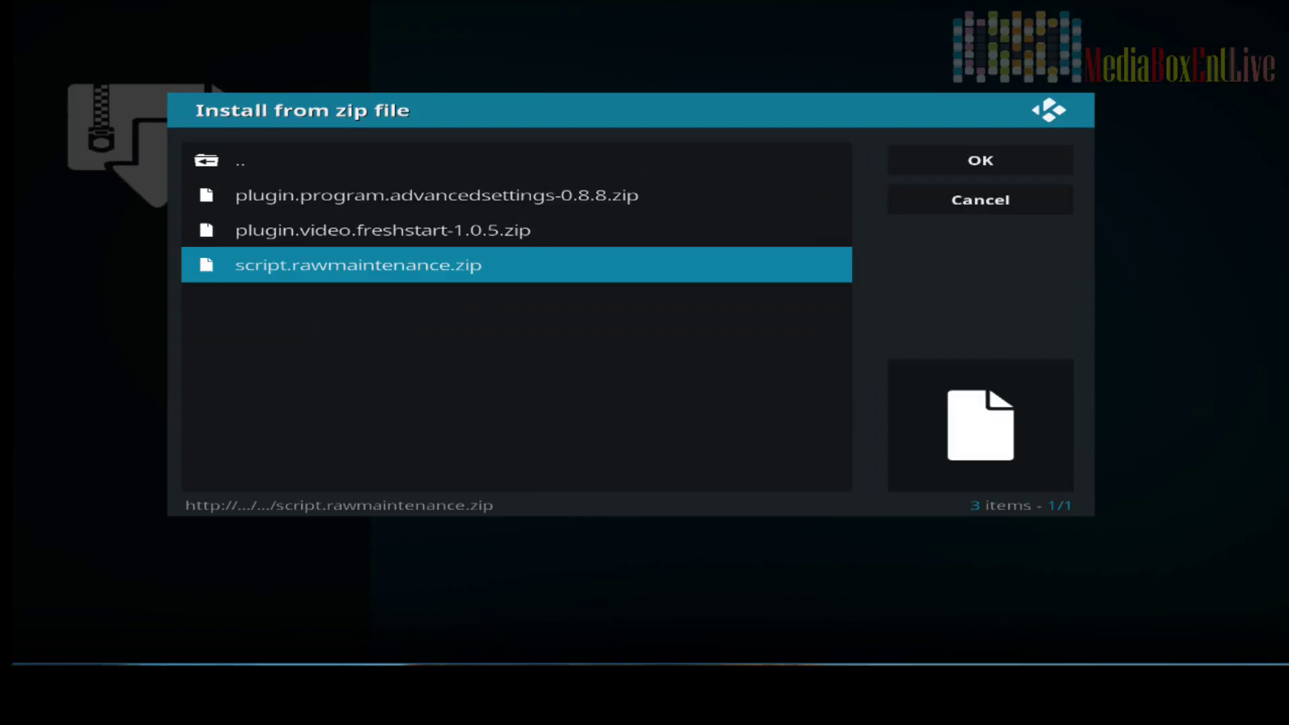
{"action": "key", "text": "Return"}
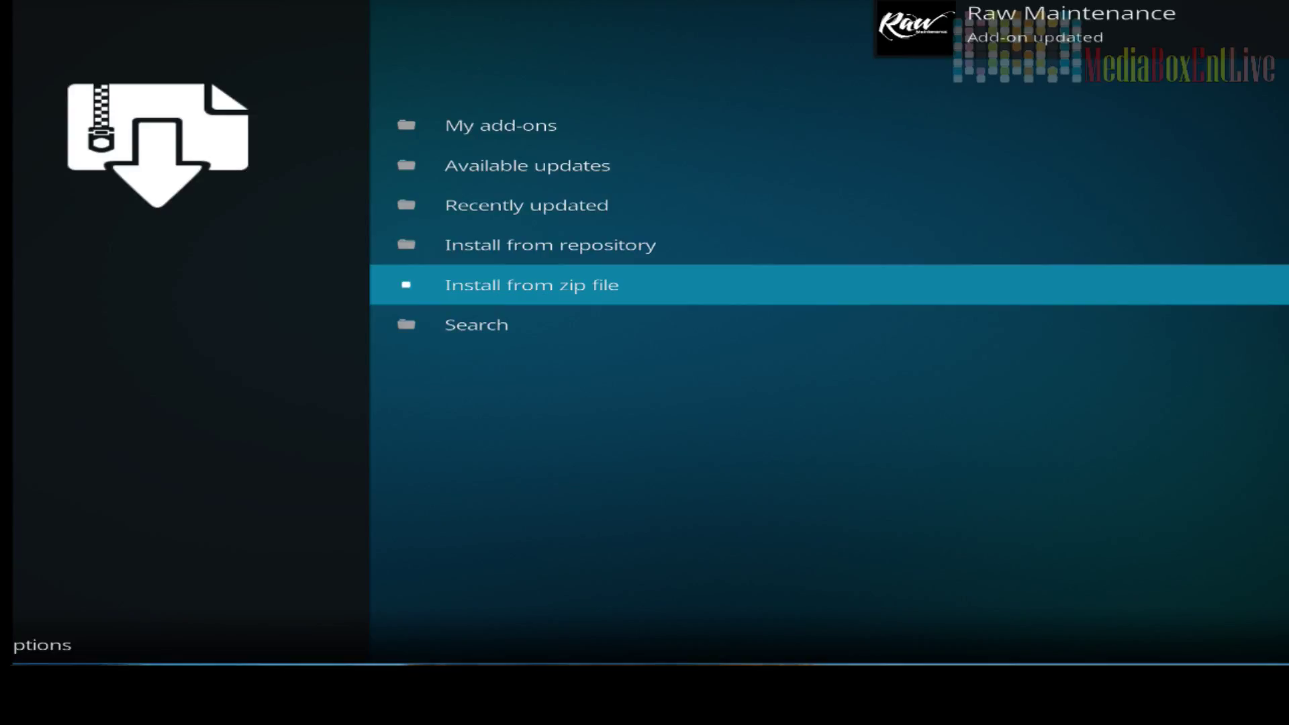
Return to the home screen's Add-ons section and look through the installed program add-ons, ending on Fresh Start
{"action": "key", "text": "BackSpace"}
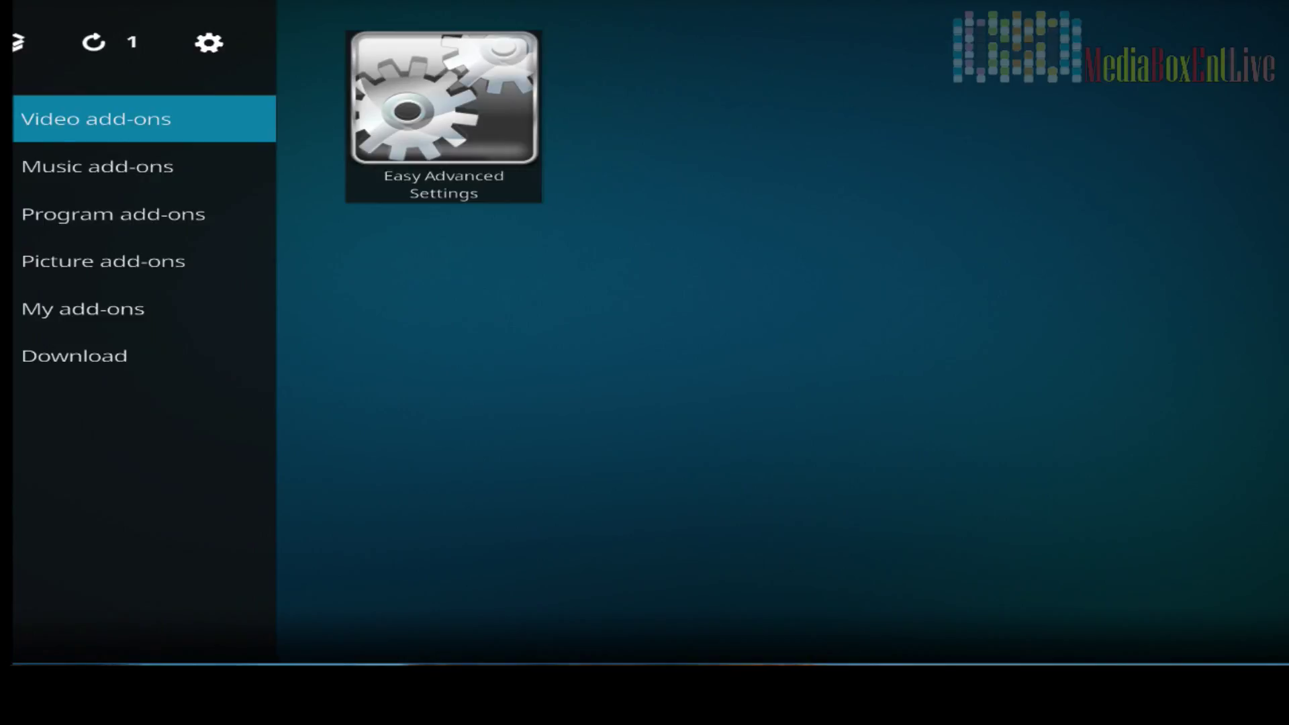
{"action": "key", "text": "BackSpace"}
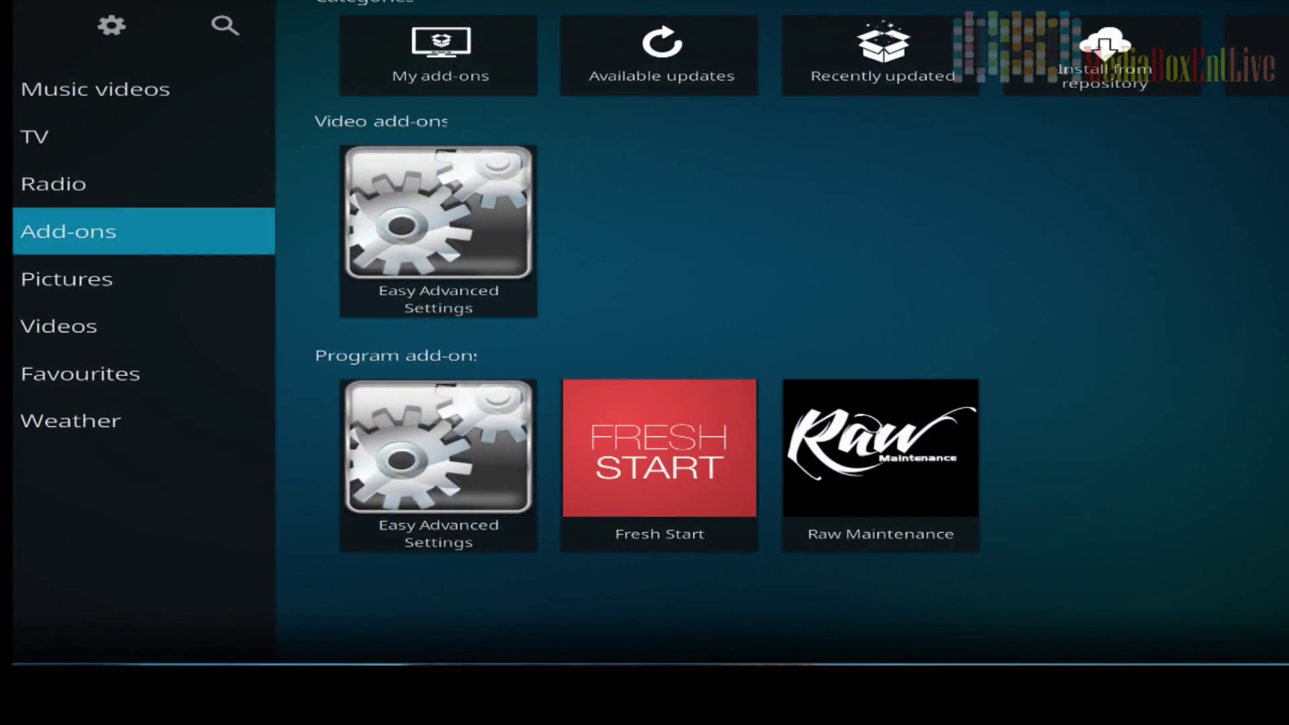
{"action": "key", "text": "Right"}
{"action": "key", "text": "Down"}
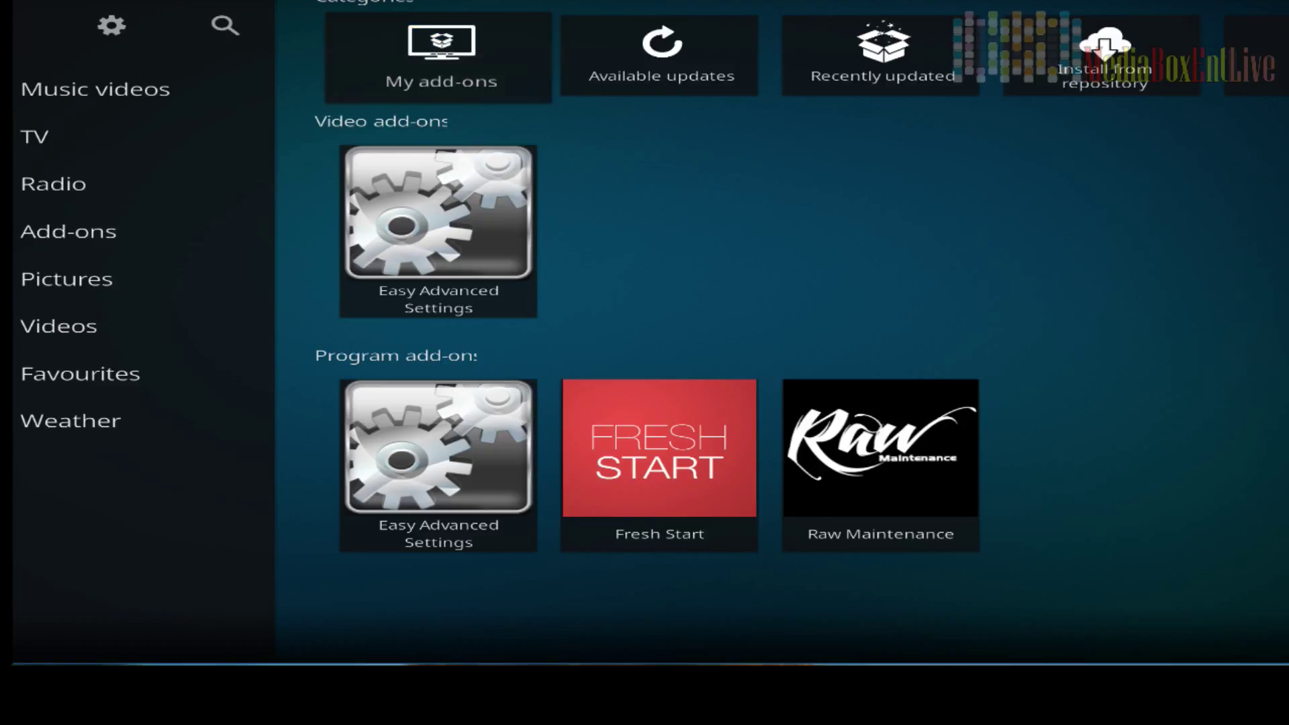
{"action": "key", "text": "Down"}
{"action": "key", "text": "Right"}
{"action": "key", "text": "Right"}
{"action": "key", "text": "Left"}
{"action": "key", "text": "Left"}
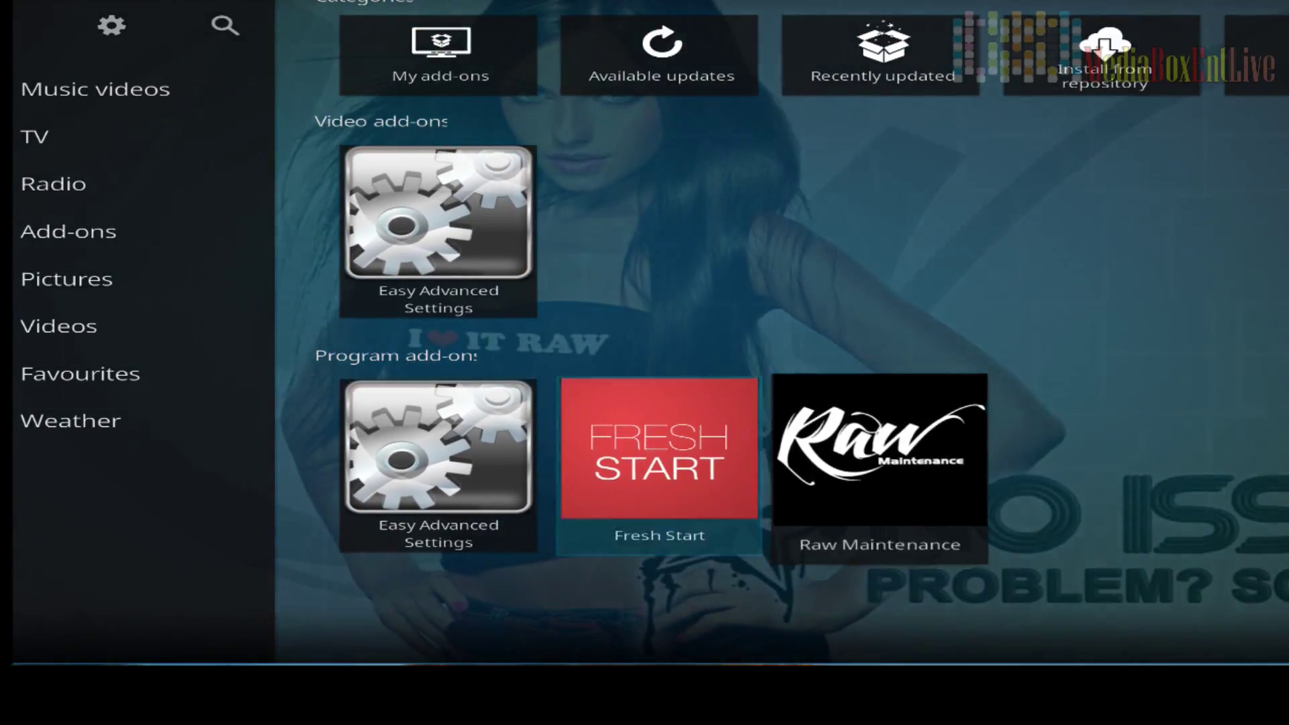
{"action": "key", "text": "Right"}
{"action": "key", "text": "Right"}
{"action": "key", "text": "Left"}
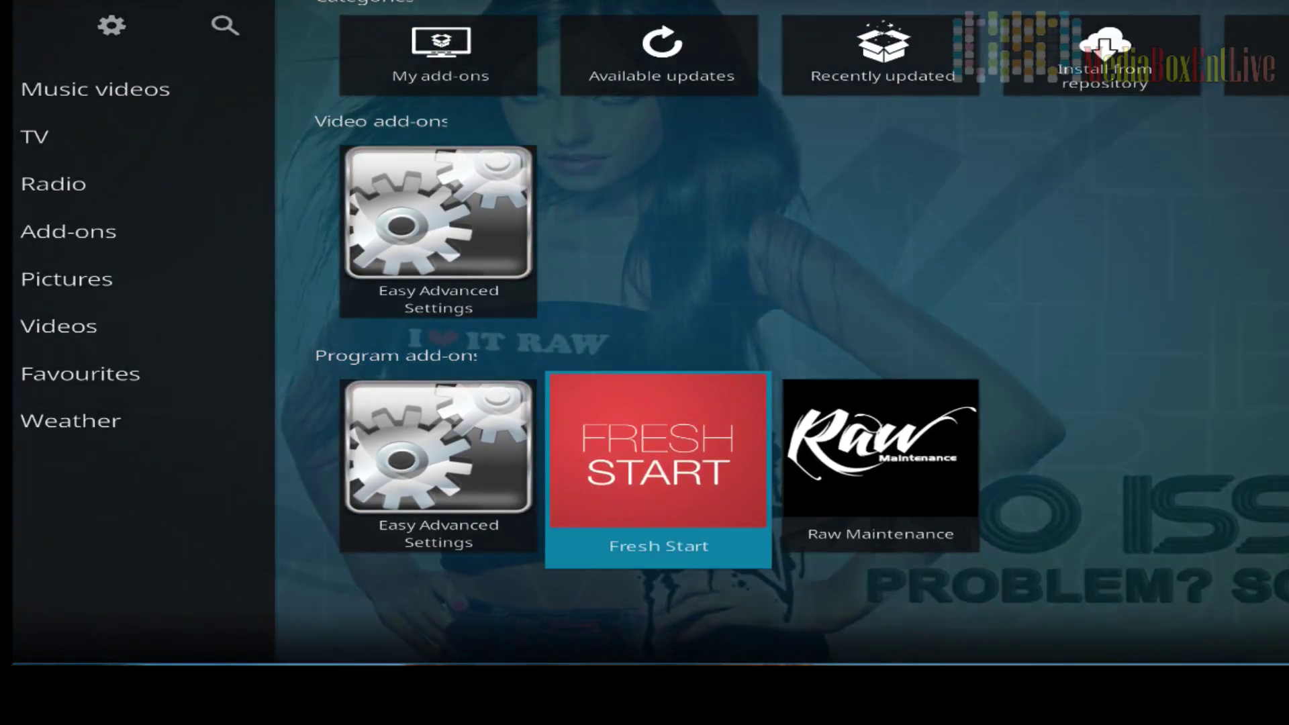
Run the Fresh Start add-on, decline restoring the Kodi configuration to default settings, and return to the home screen
{"action": "key", "text": "Return"}
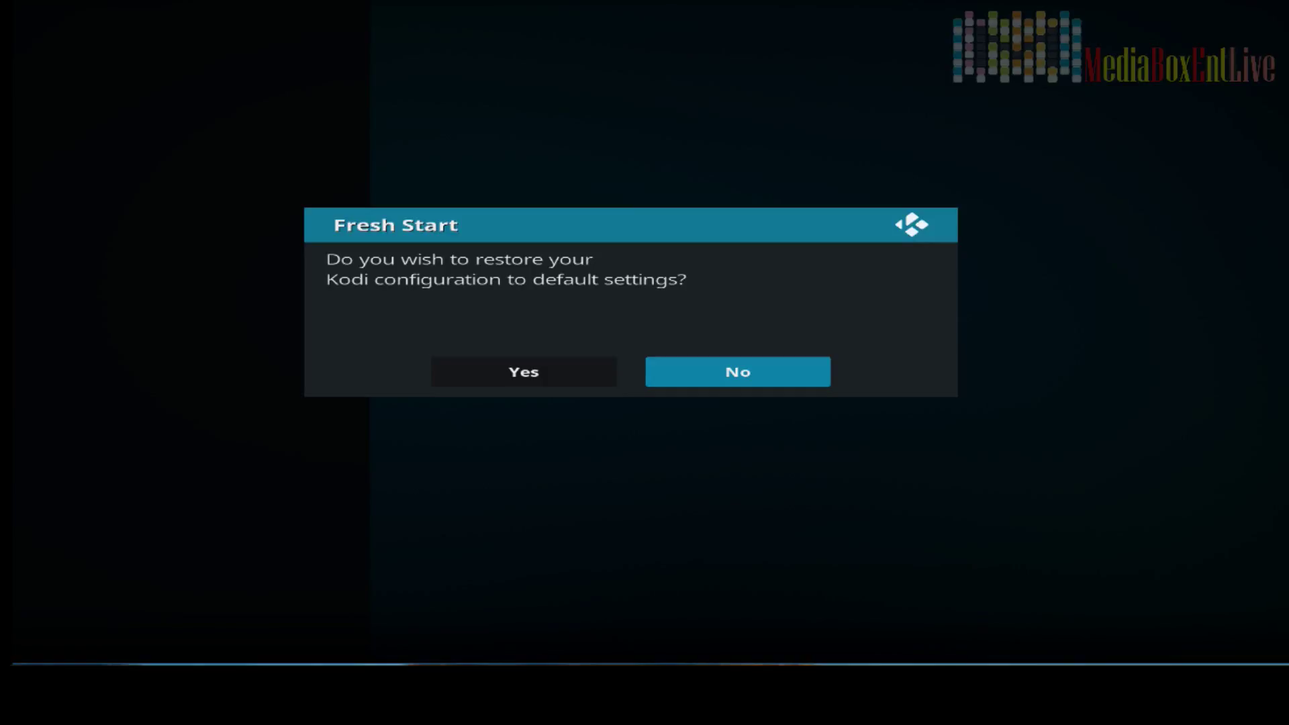
{"action": "key", "text": "Return"}
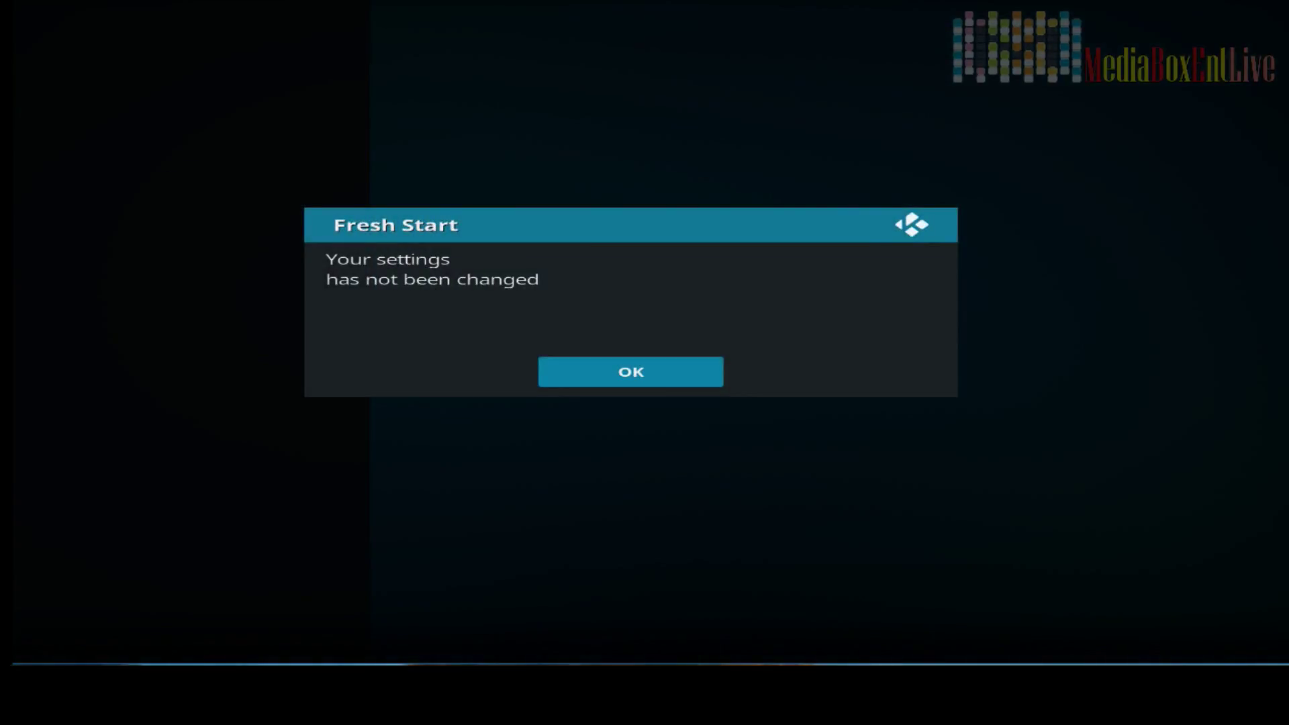
{"action": "key", "text": "Return"}
{"action": "key", "text": "Escape"}
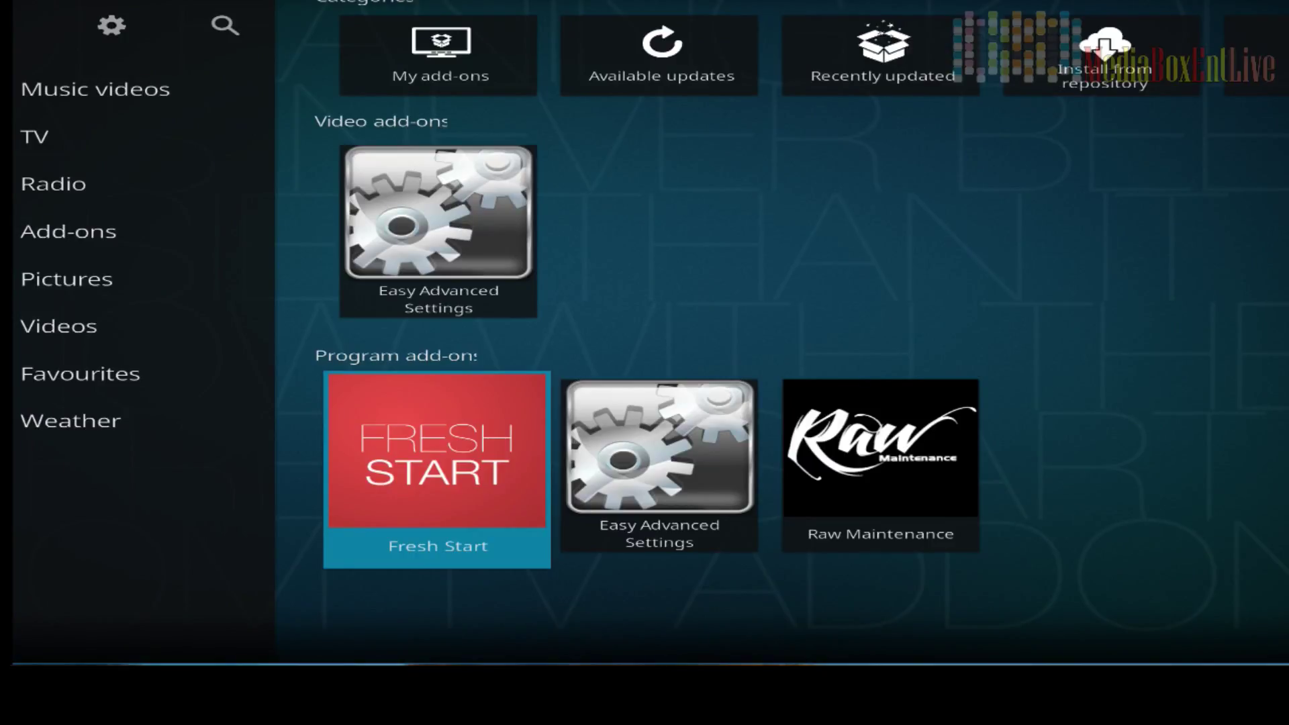
Open the Raw Maintenance program add-on from the home screen and enter its Maintenance section
{"action": "key", "text": "Right"}
{"action": "key", "text": "Right"}
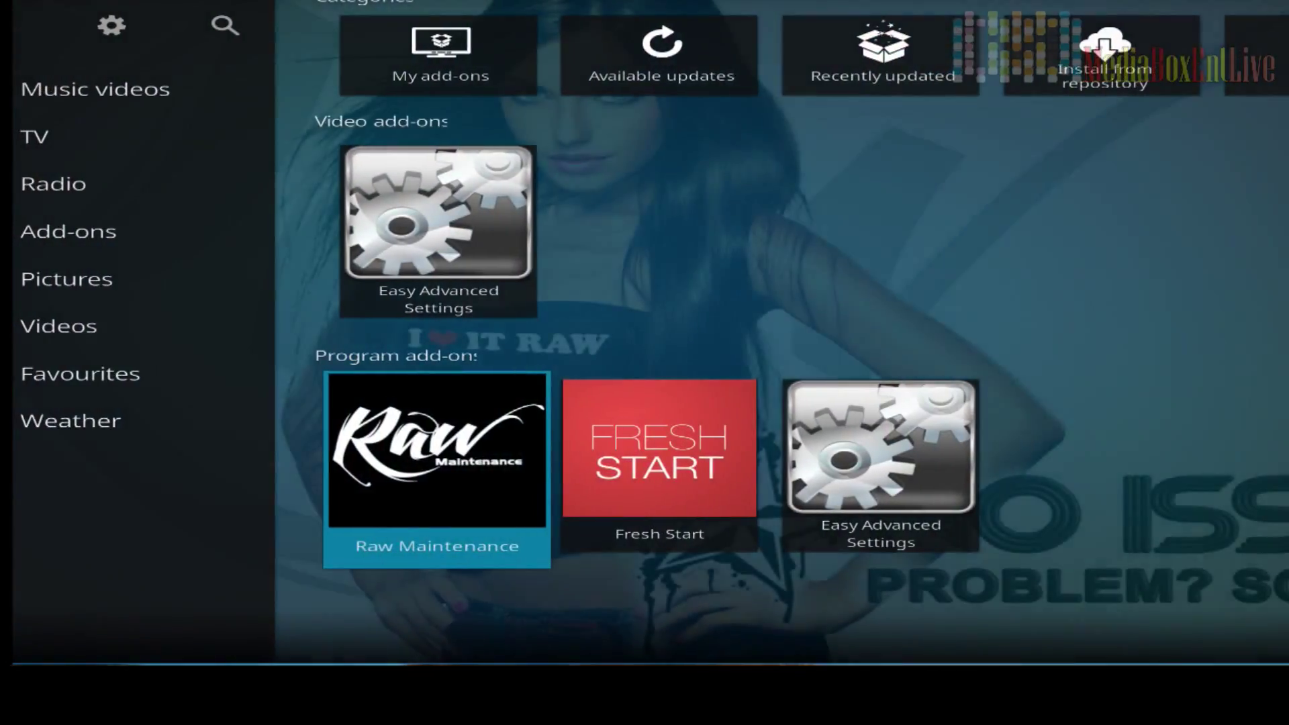
{"action": "key", "text": "Right"}
{"action": "key", "text": "Right"}
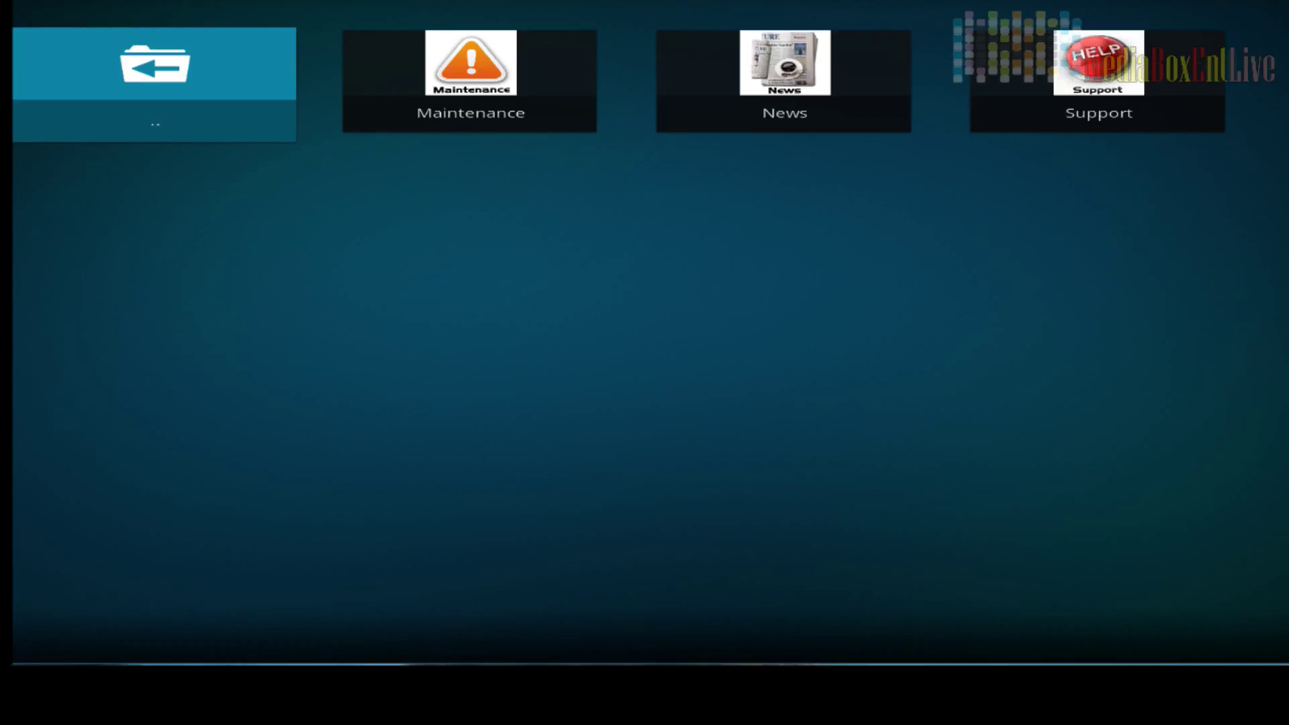
{"action": "key", "text": "Right"}
{"action": "key", "text": "Left"}
{"action": "key", "text": "Right"}
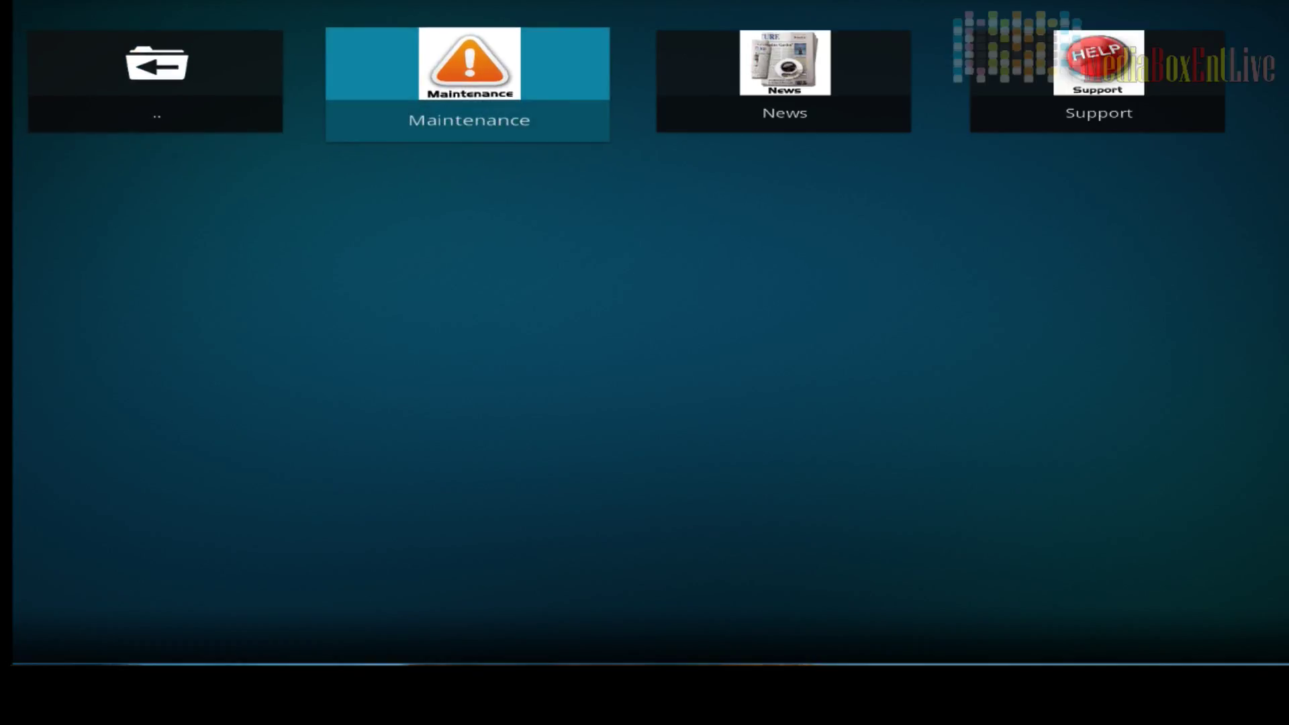
{"action": "key", "text": "Return"}
Clear the Kodi cache with Raw Maintenance, agreeing to delete the cache files
{"action": "key", "text": "Down"}
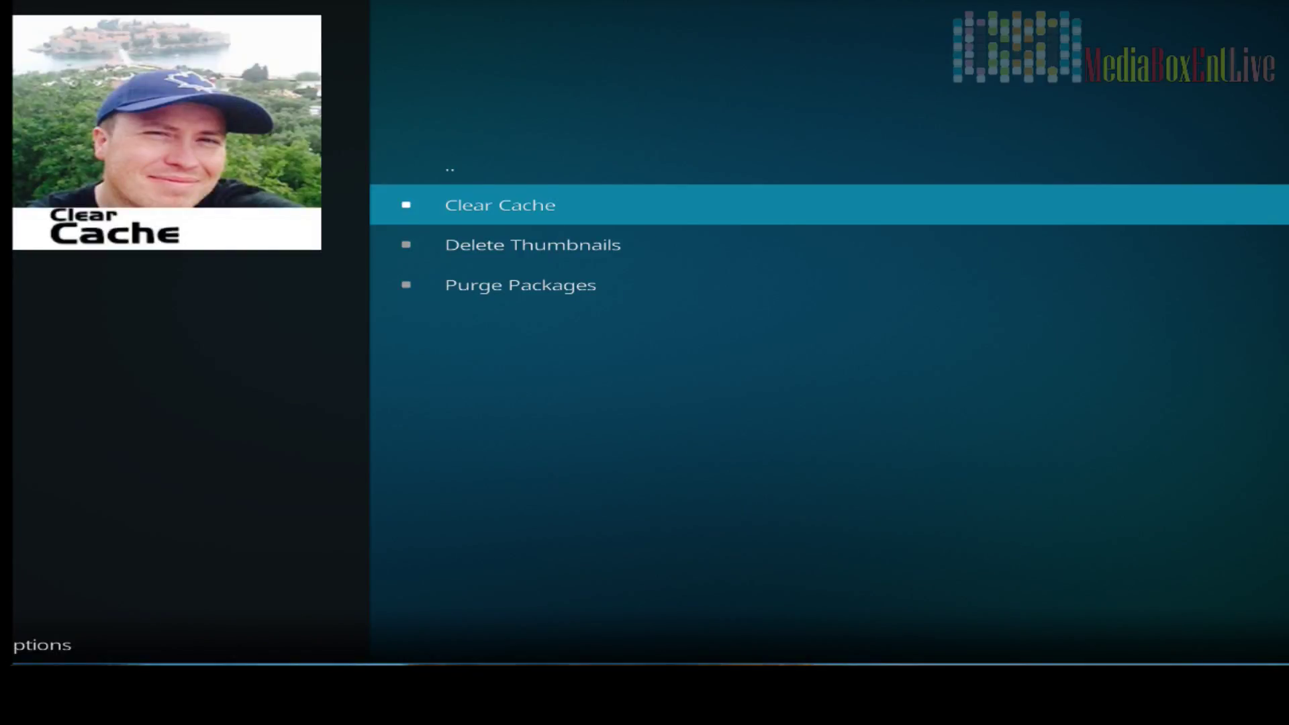
{"action": "key", "text": "Return"}
{"action": "key", "text": "Left"}
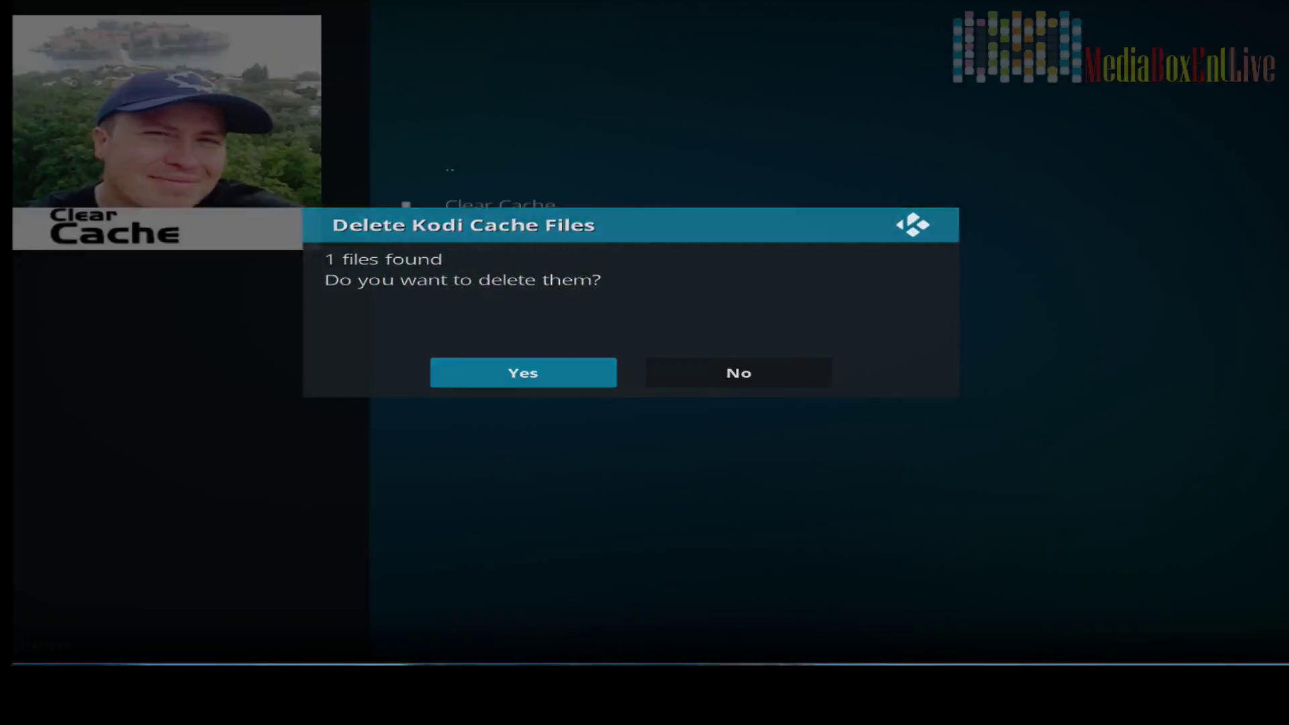
{"action": "key", "text": "Return"}
{"action": "key", "text": "Return"}
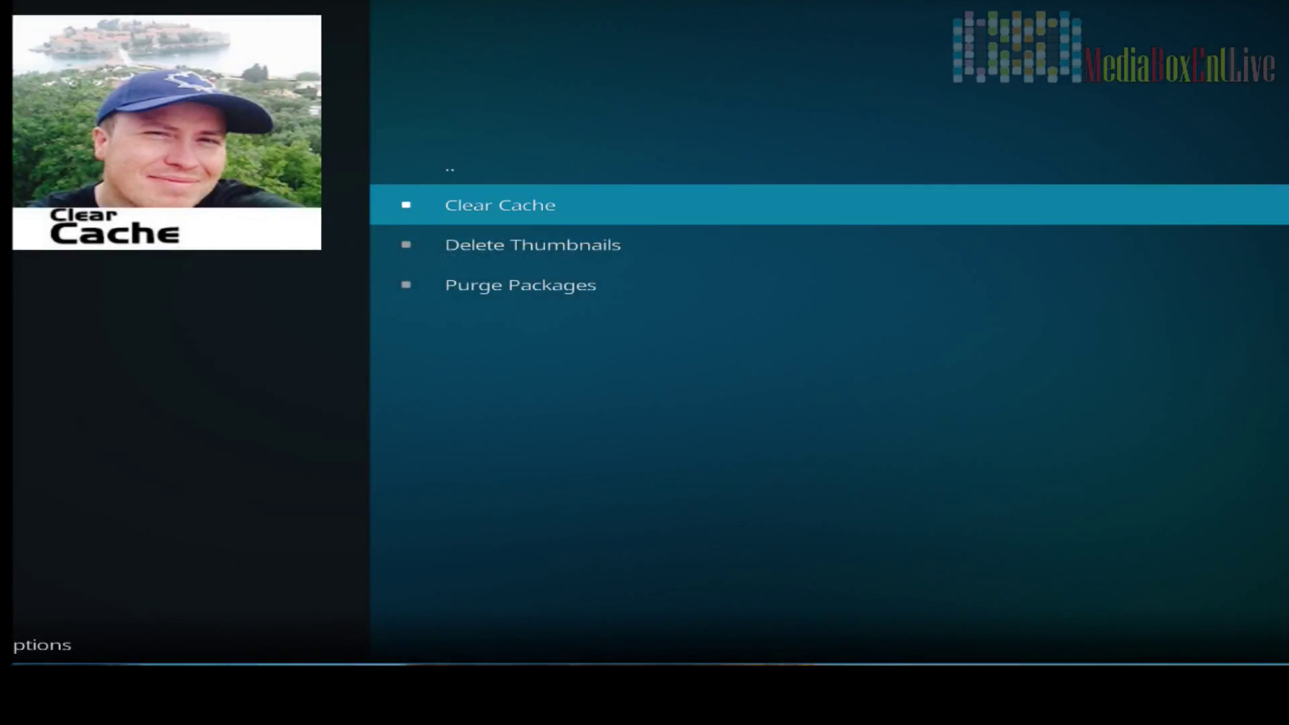
Try to delete all thumbnails with Raw Maintenance, agreeing to the deletion
{"action": "key", "text": "Down"}
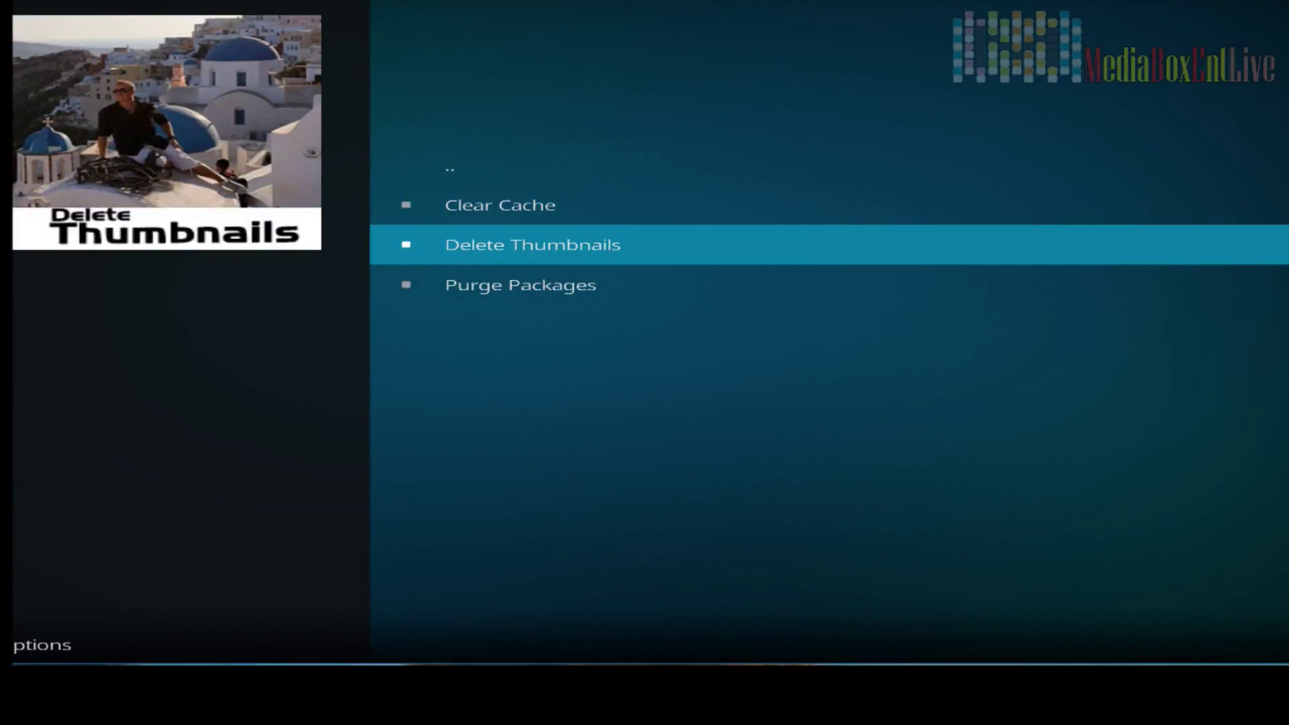
{"action": "key", "text": "Return"}
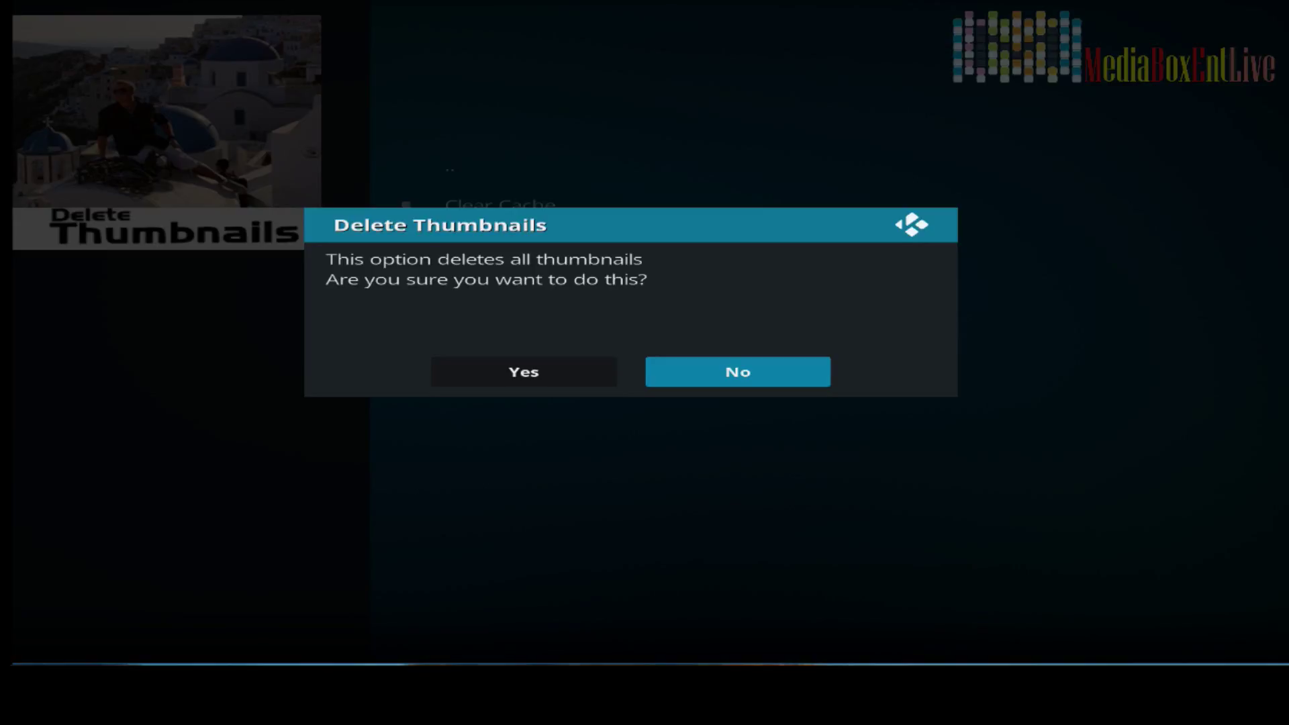
{"action": "key", "text": "Left"}
{"action": "key", "text": "Return"}
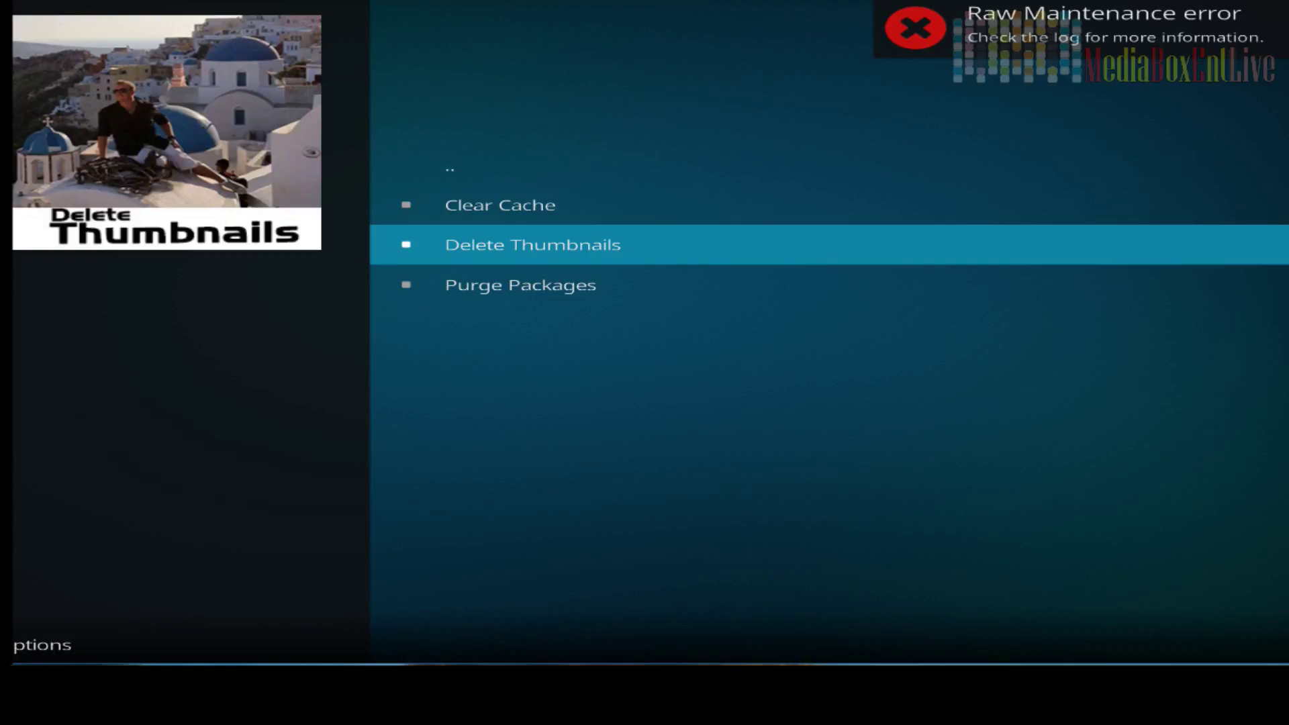
Purge the cached packages with Raw Maintenance, agreeing to delete them, and return to the home screen's Add-ons section
{"action": "key", "text": "Down"}
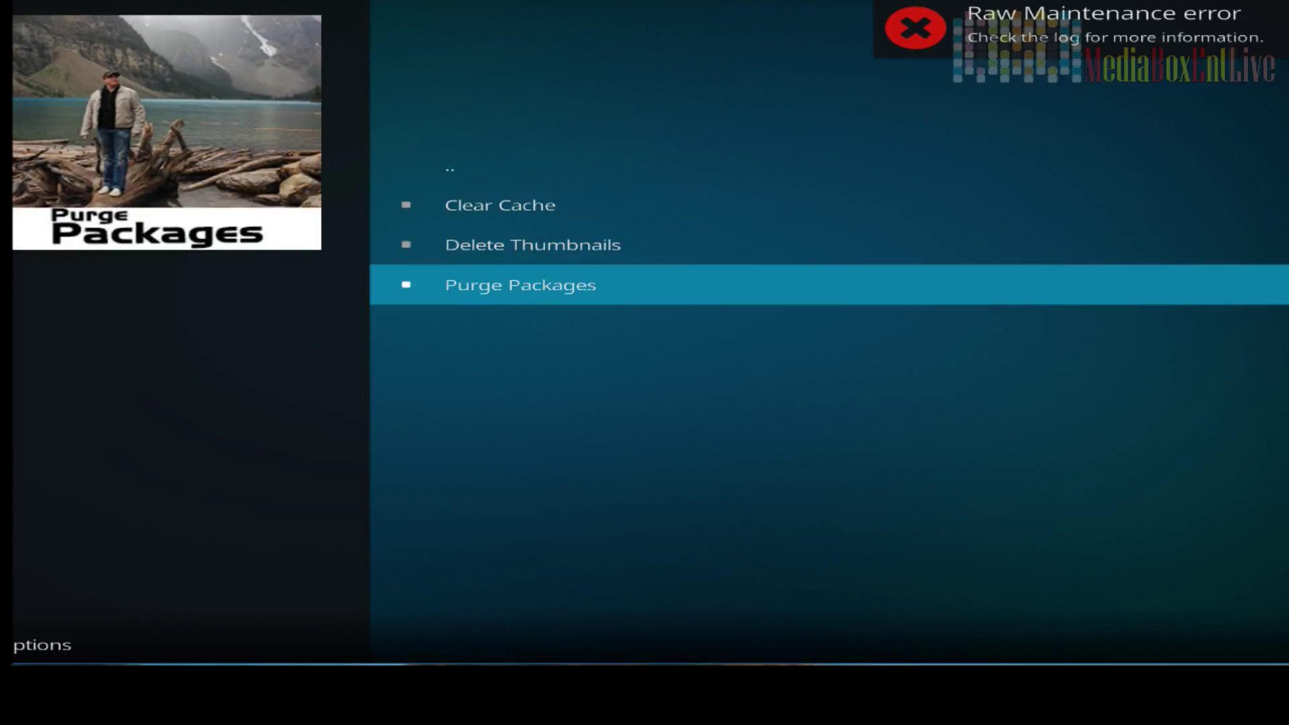
{"action": "key", "text": "Return"}
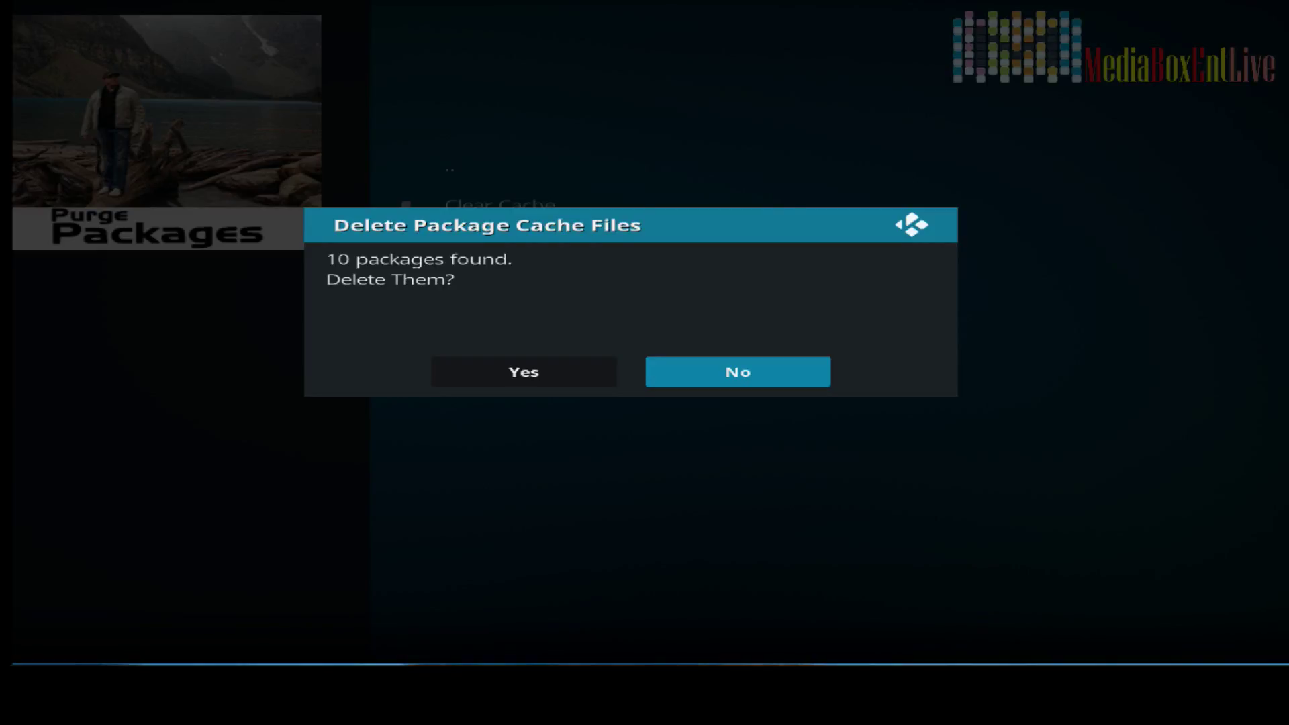
{"action": "key", "text": "Left"}
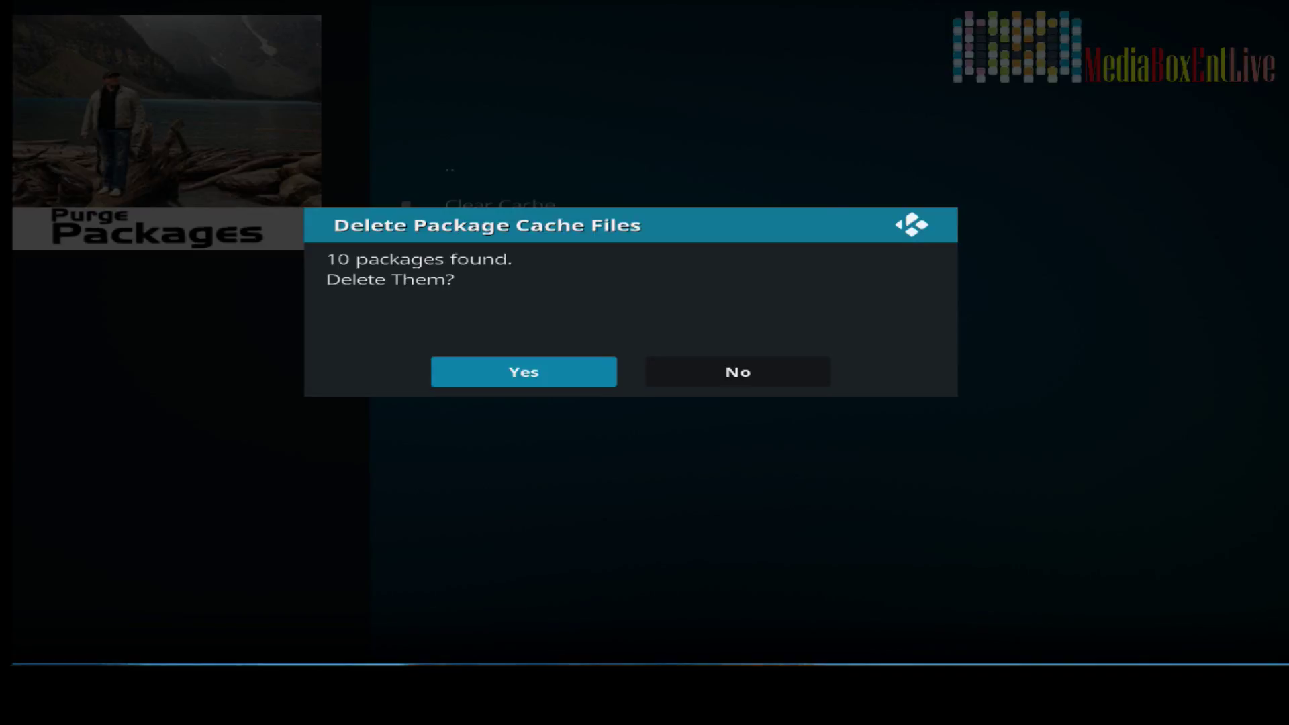
{"action": "key", "text": "Return"}
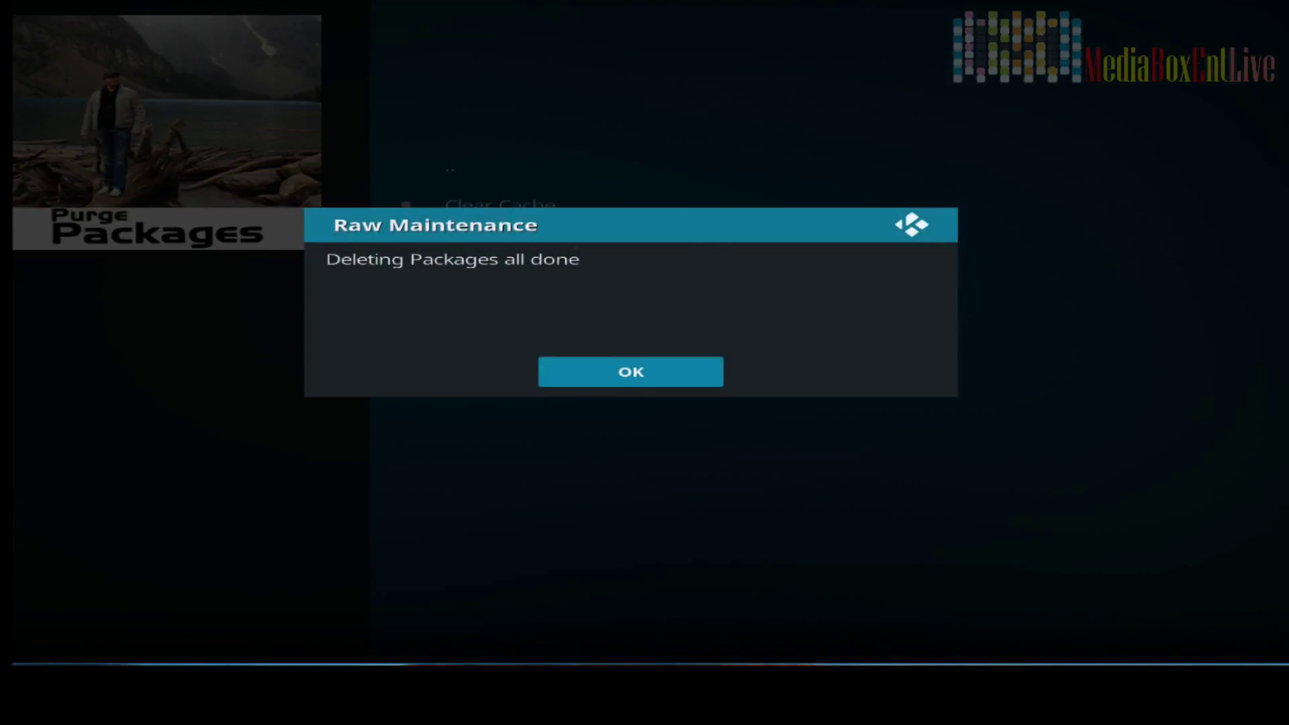
{"action": "key", "text": "Return"}
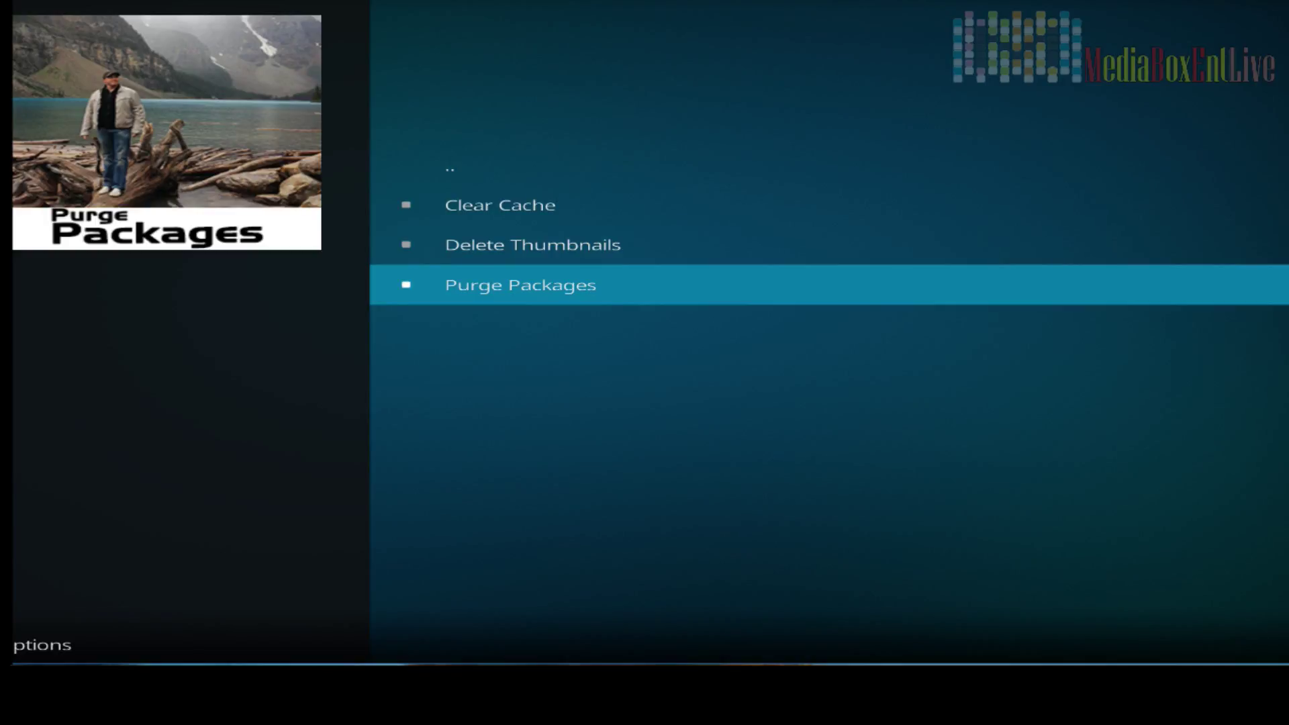
{"action": "key", "text": "BackSpace"}
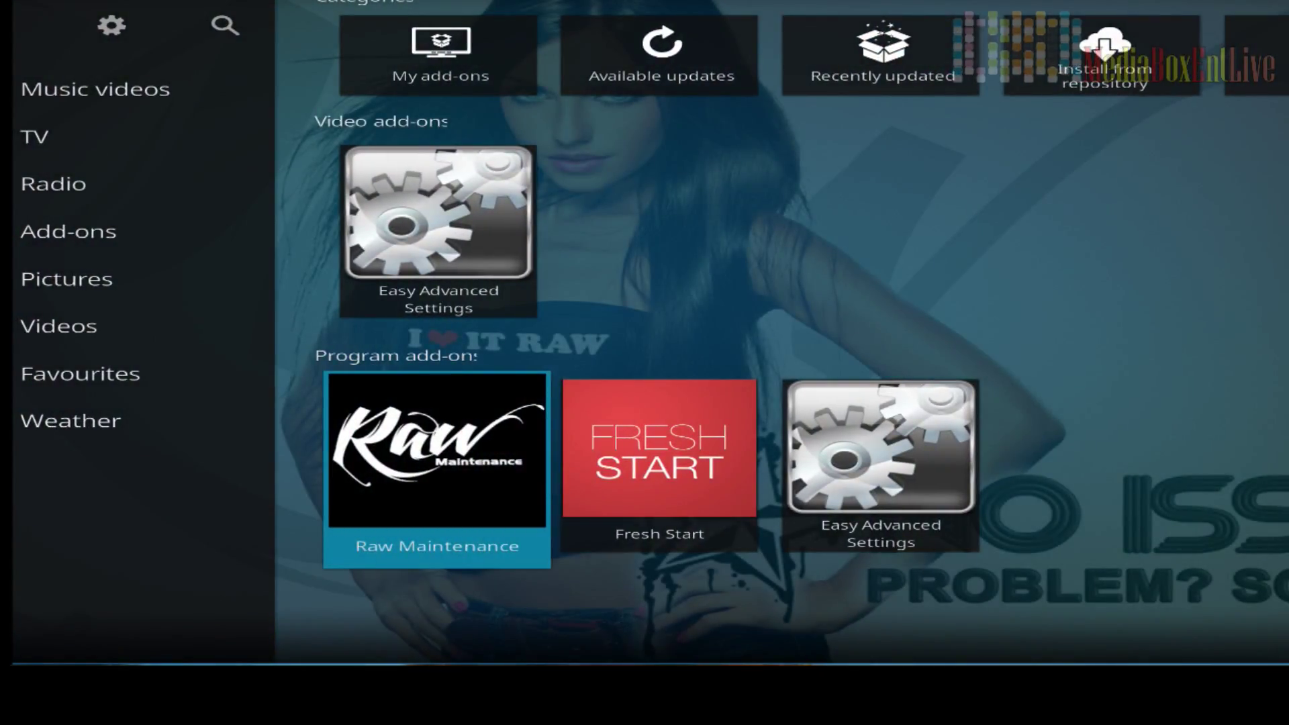
Open the Easy Advanced Settings program add-on and enter its Edit Settings category list
{"action": "left_click", "coordinate": [880, 470]}
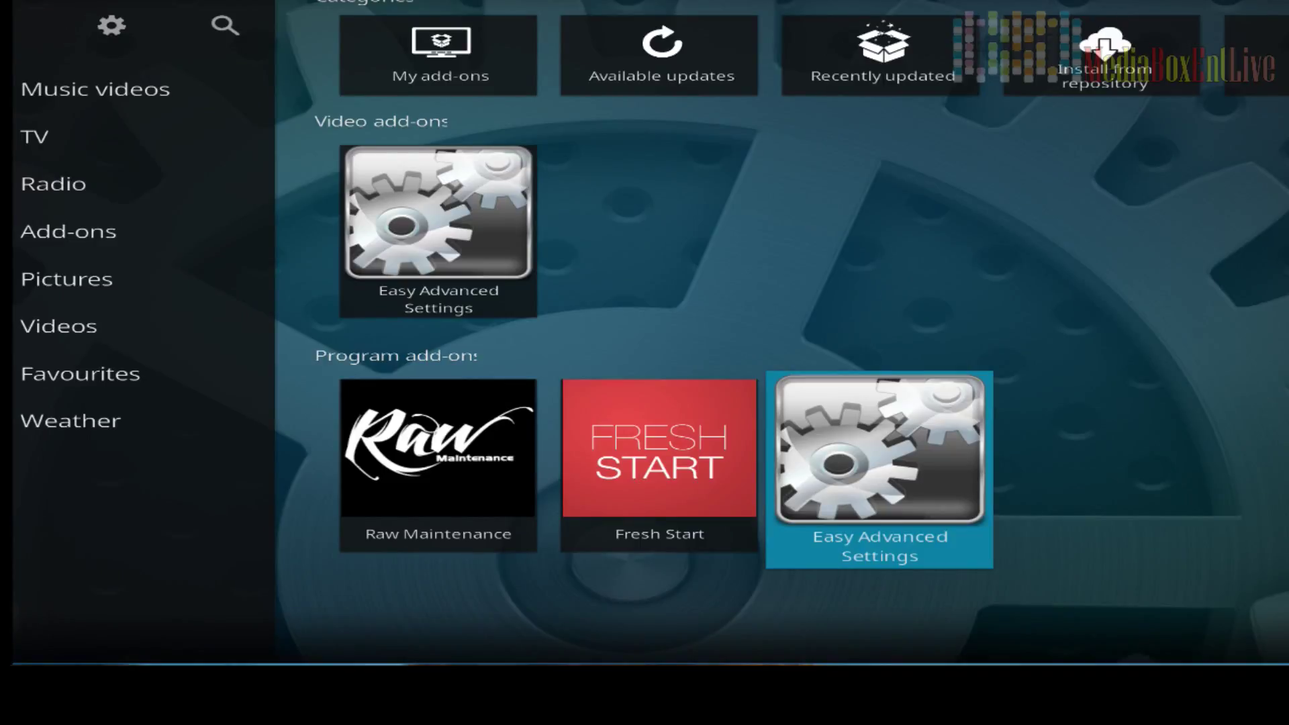
{"action": "key", "text": "Return"}
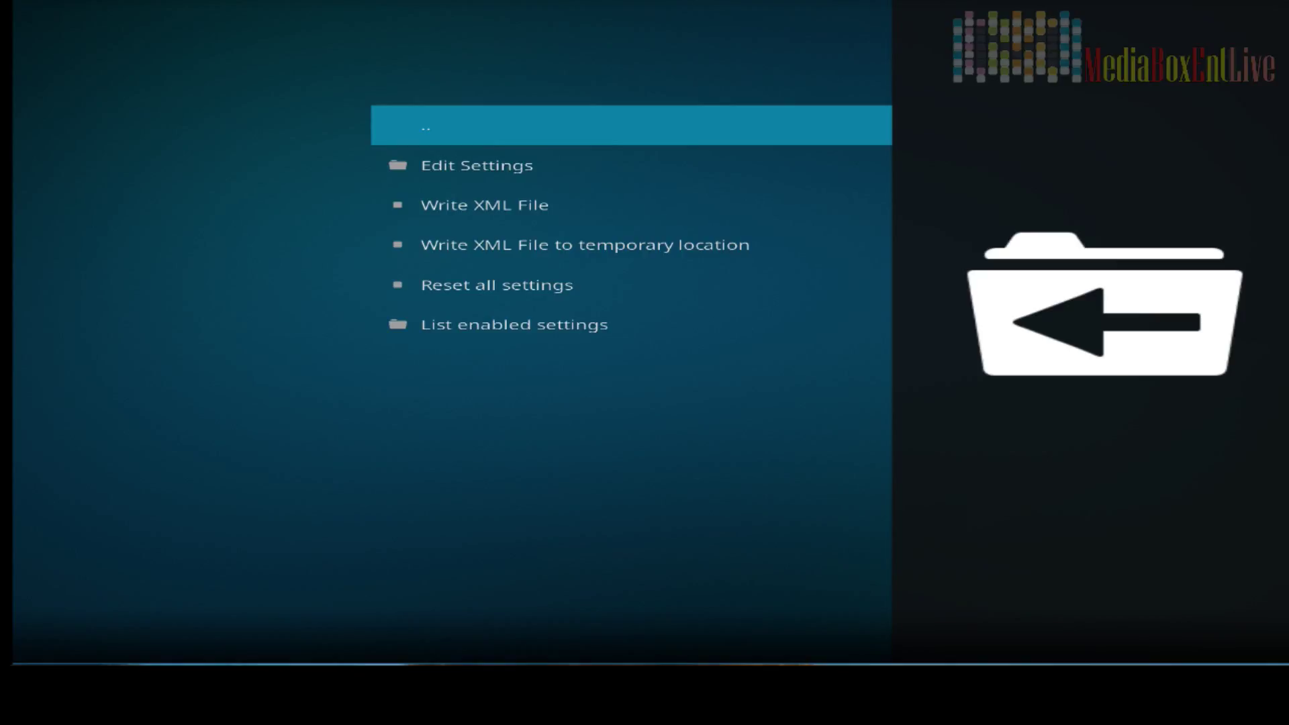
{"action": "left_click", "coordinate": [476, 165]}
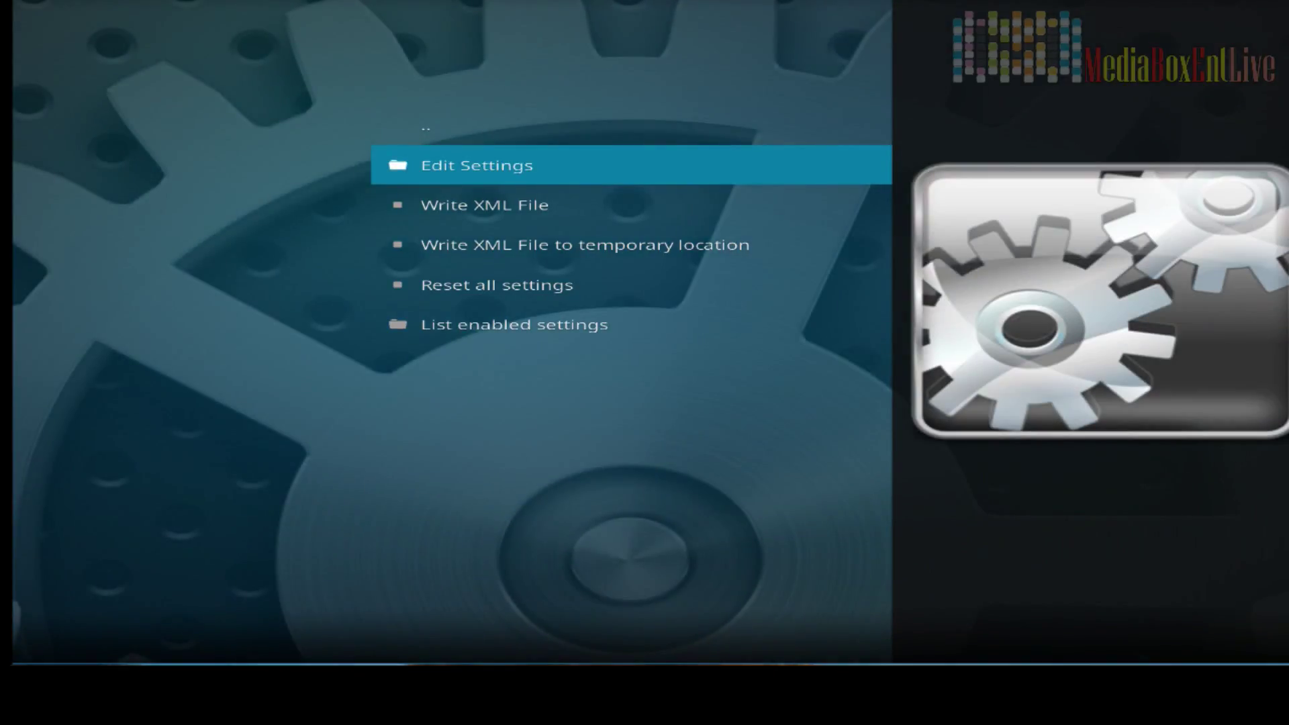
{"action": "key", "text": "Return"}
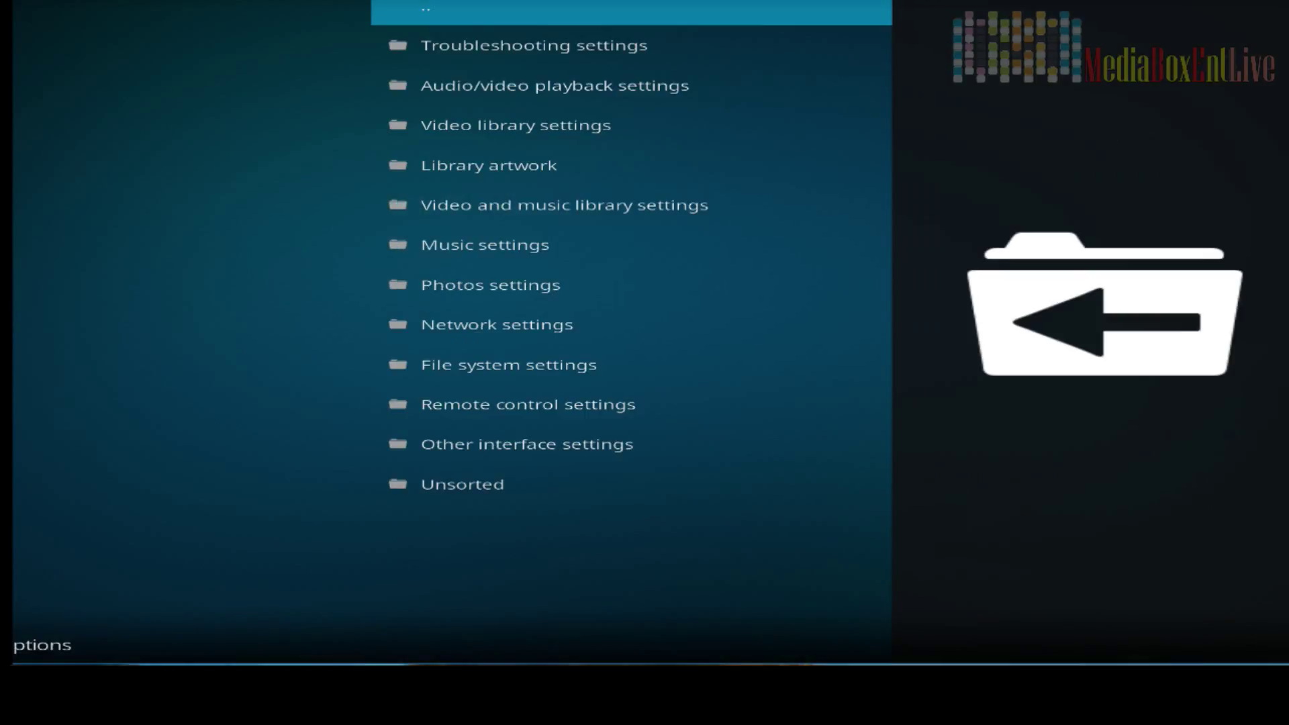
Open the Network group inside the Network settings category
{"action": "key", "text": "Down"}
{"action": "key", "text": "Down"}
{"action": "key", "text": "Down"}
{"action": "key", "text": "Down"}
{"action": "key", "text": "Down"}
{"action": "key", "text": "Down"}
{"action": "key", "text": "Down"}
{"action": "key", "text": "Down"}
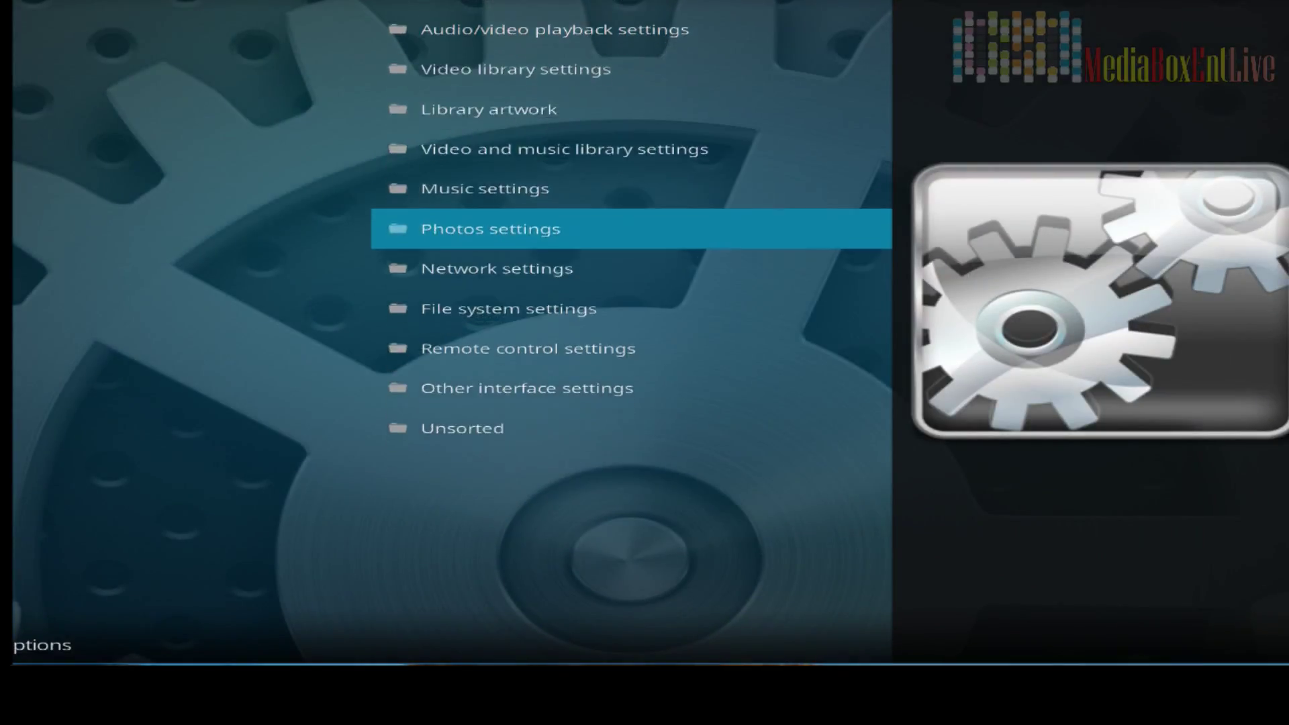
{"action": "key", "text": "Return"}
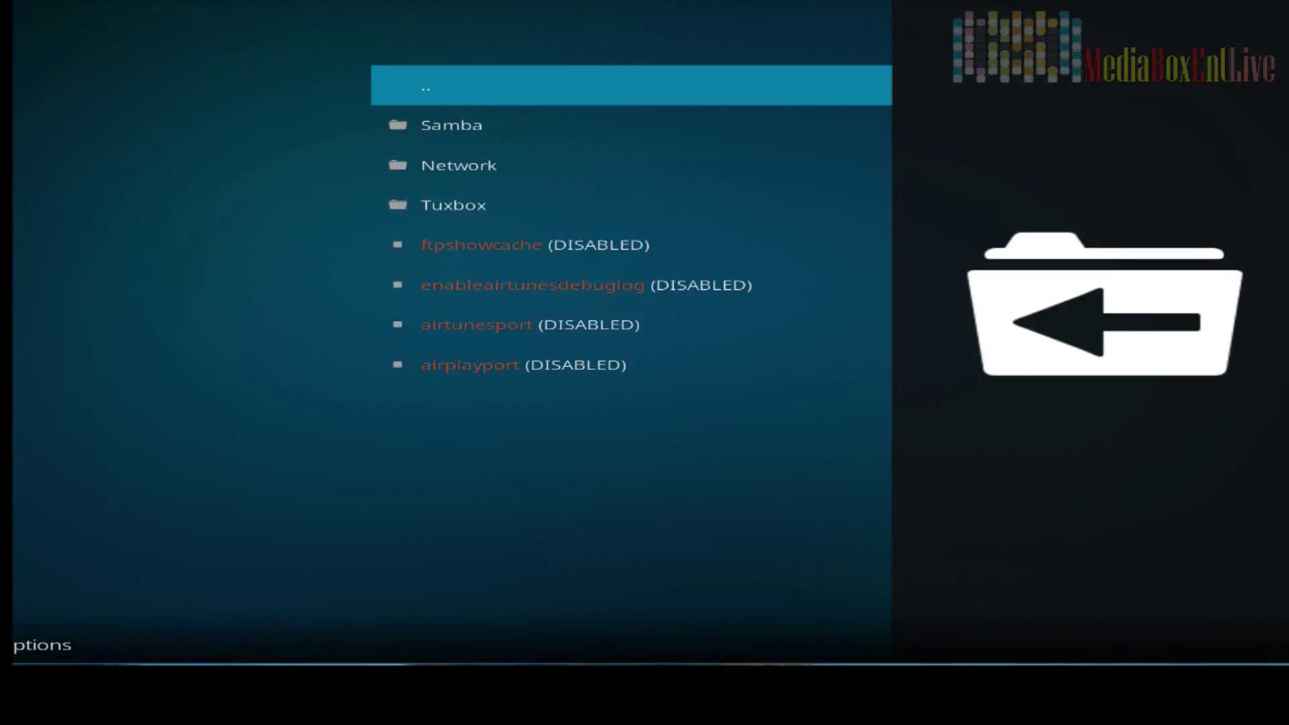
{"action": "key", "text": "Down"}
{"action": "key", "text": "Down"}
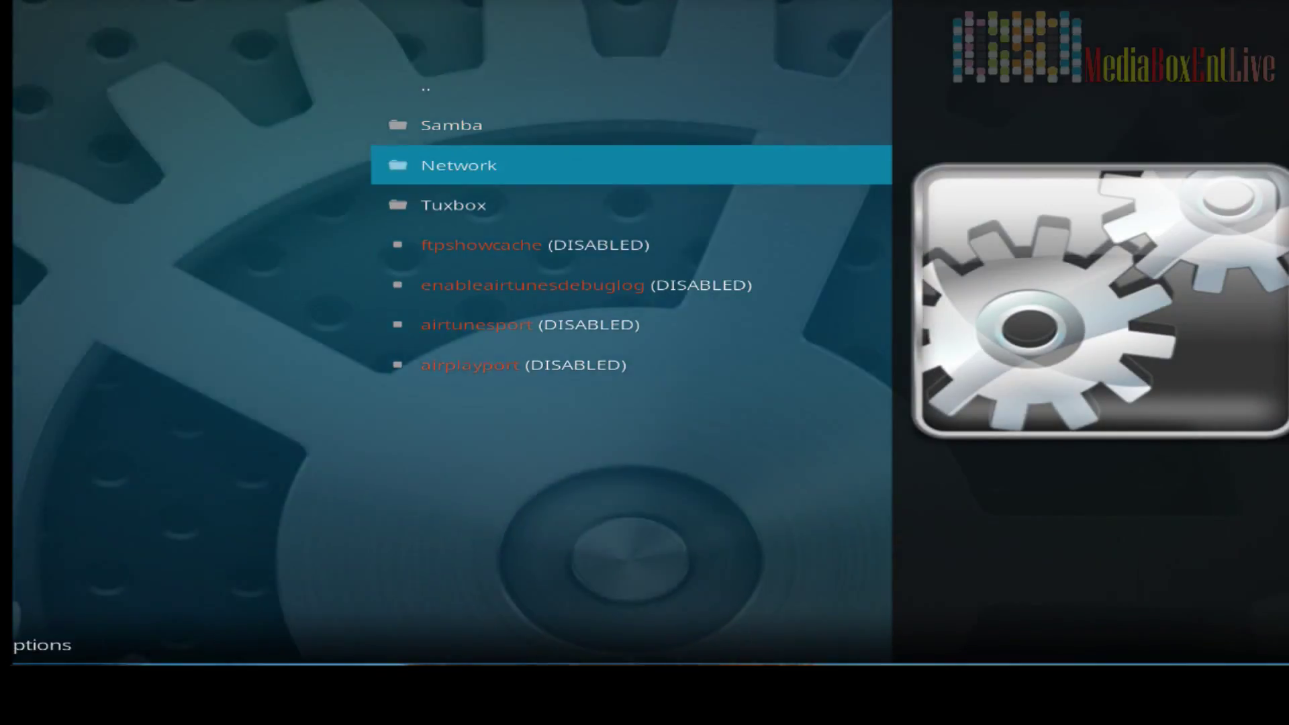
{"action": "key", "text": "Return"}
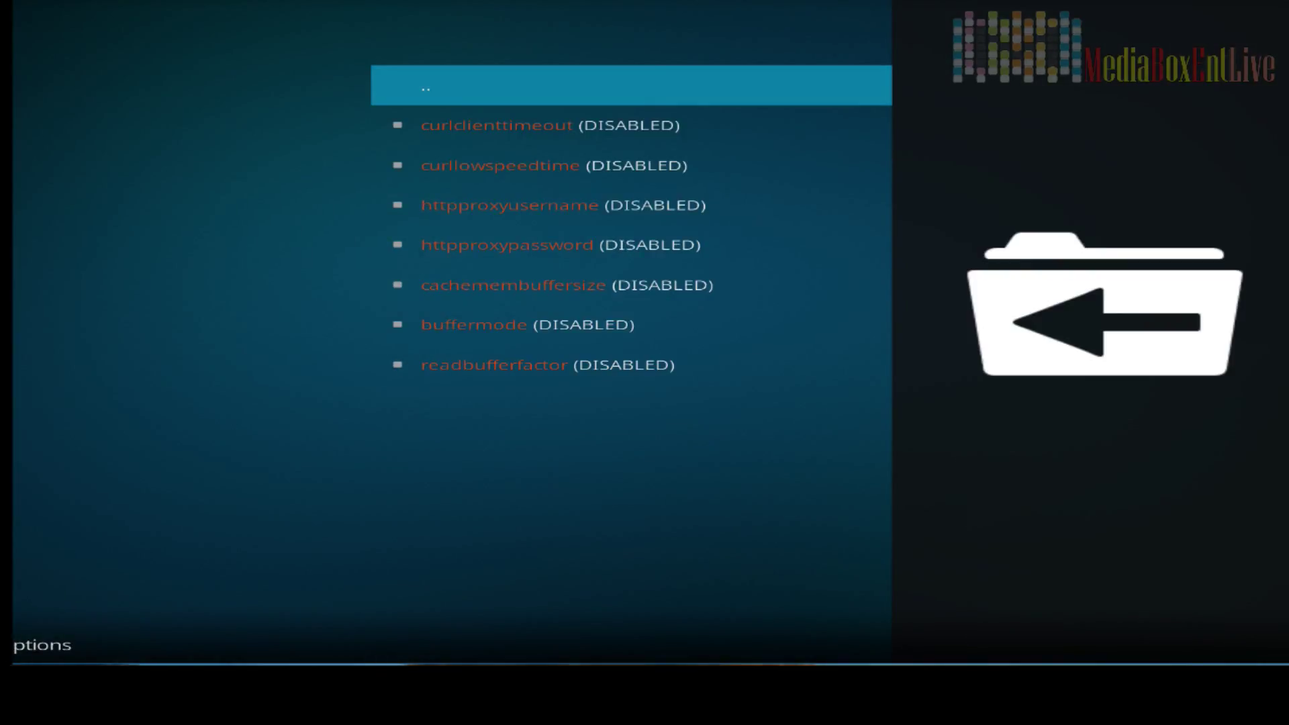
Set the cachemembuffersize value to 419430400
{"action": "key", "text": "Down"}
{"action": "key", "text": "Down"}
{"action": "key", "text": "Down"}
{"action": "key", "text": "Down"}
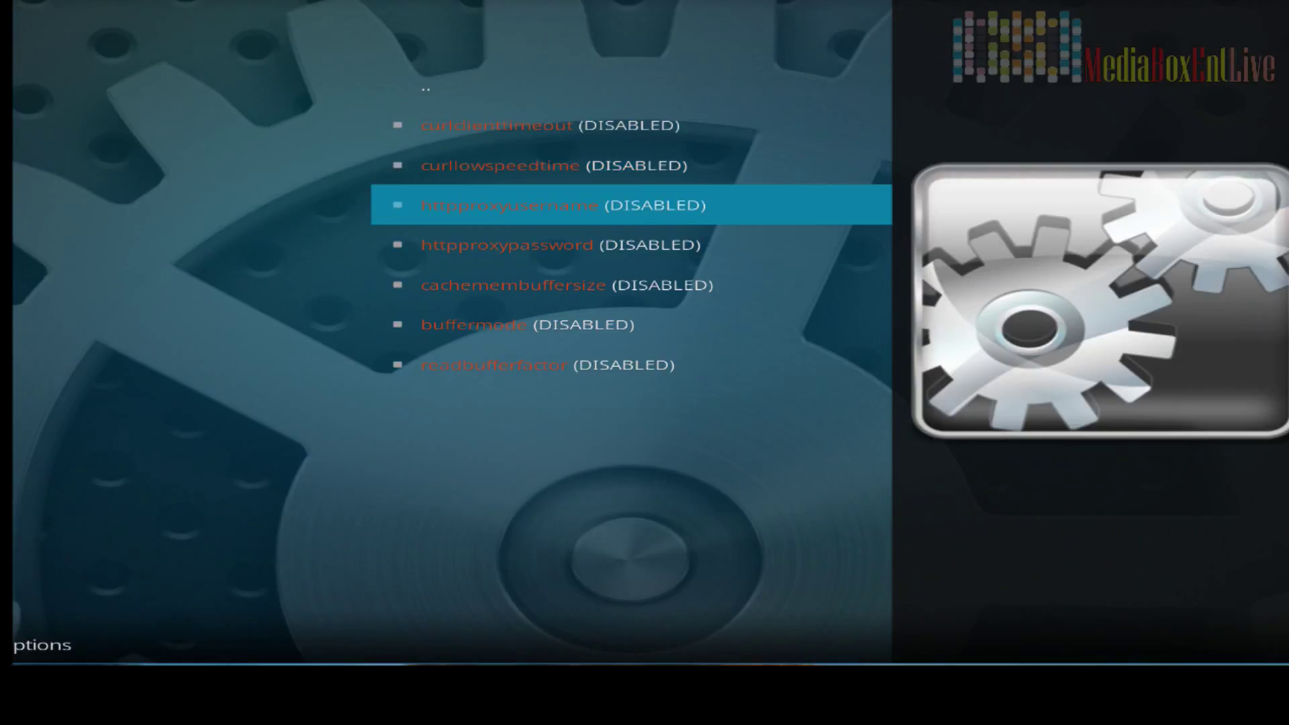
{"action": "key", "text": "Down"}
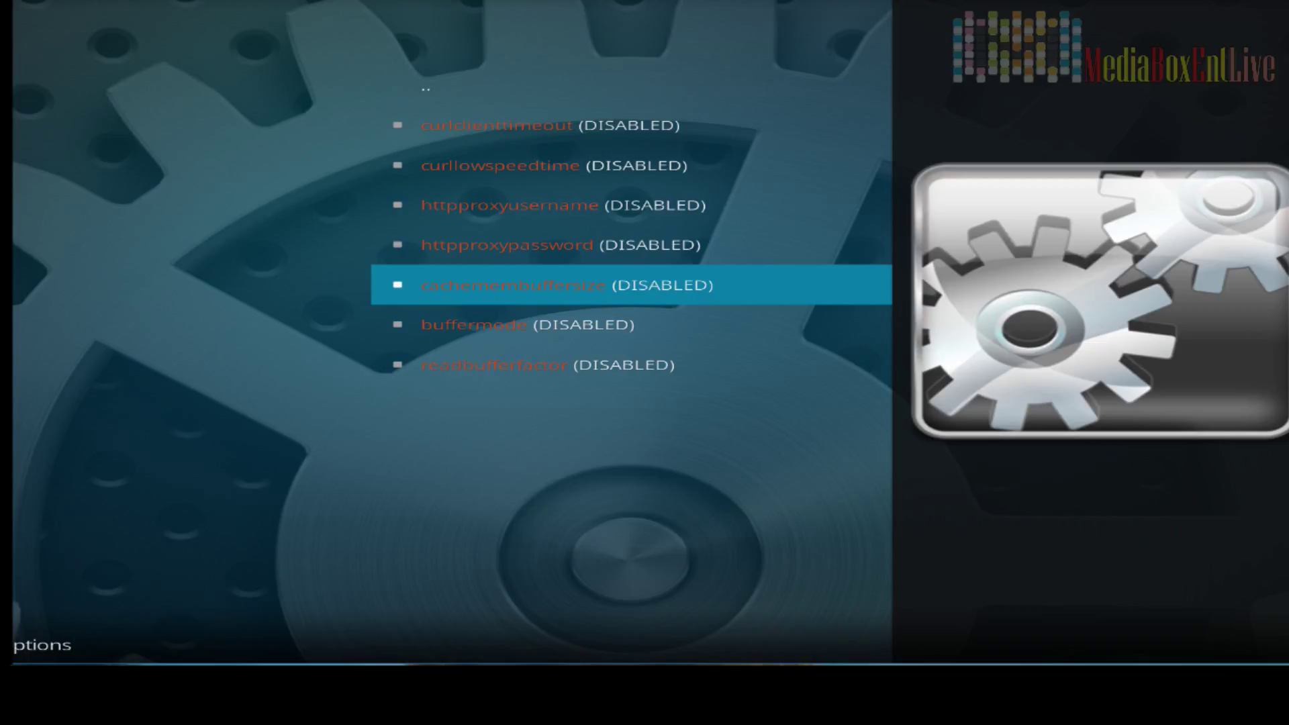
{"action": "key", "text": "Return"}
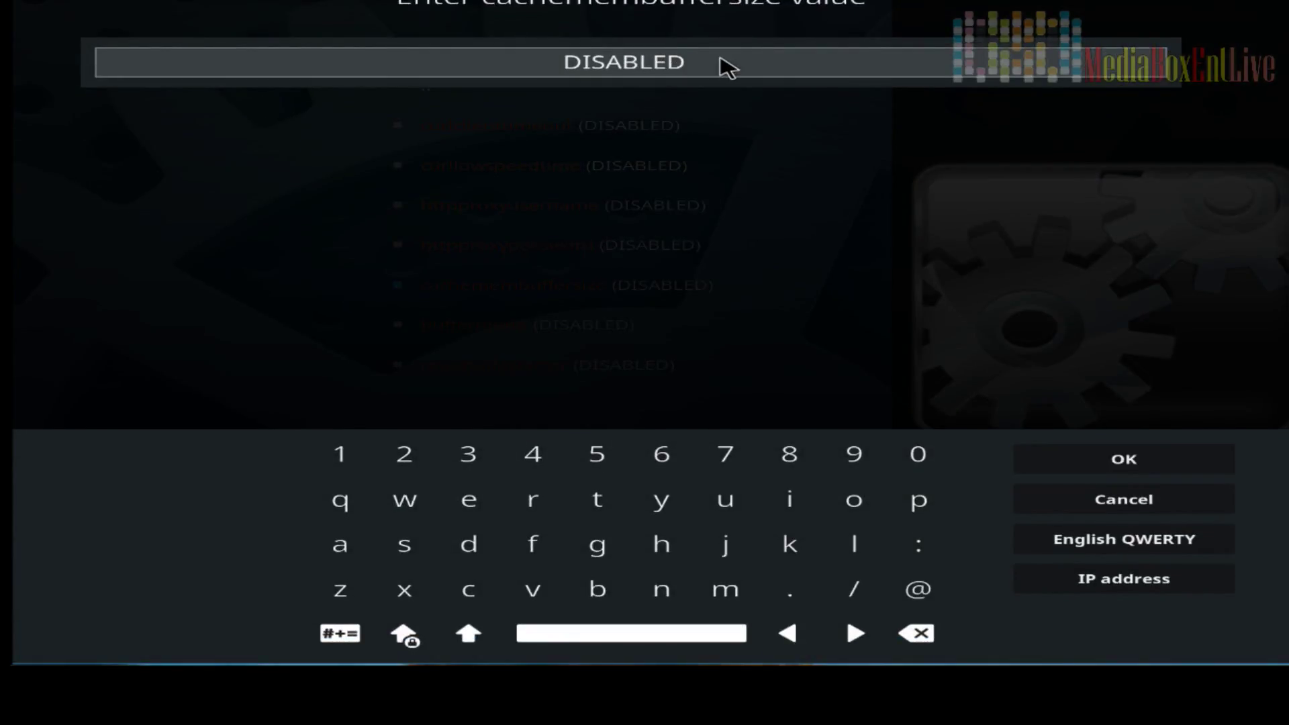
{"action": "key", "text": "BackSpace"}
{"action": "key", "text": "BackSpace"}
{"action": "key", "text": "BackSpace"}
{"action": "key", "text": "BackSpace"}
{"action": "key", "text": "BackSpace"}
{"action": "key", "text": "BackSpace"}
{"action": "key", "text": "BackSpace"}
{"action": "key", "text": "BackSpace"}
{"action": "type", "text": "419430400"}
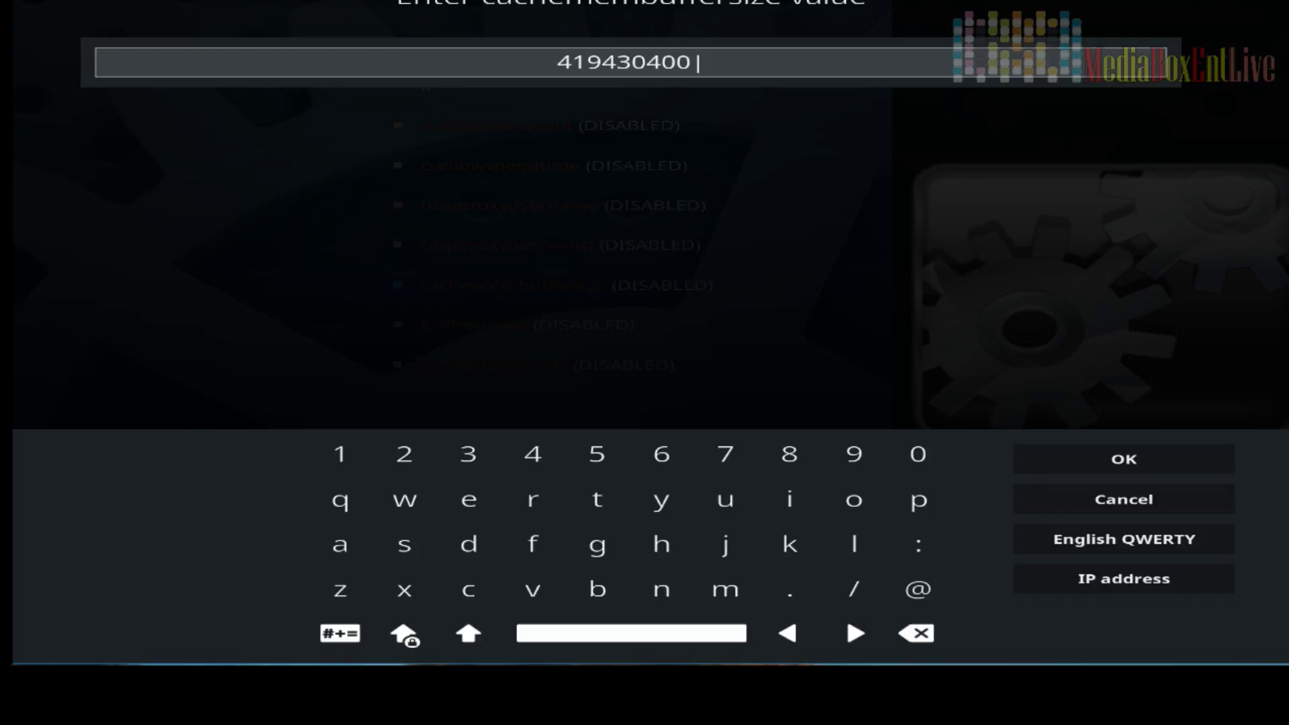
{"action": "left_click", "coordinate": [1135, 462]}
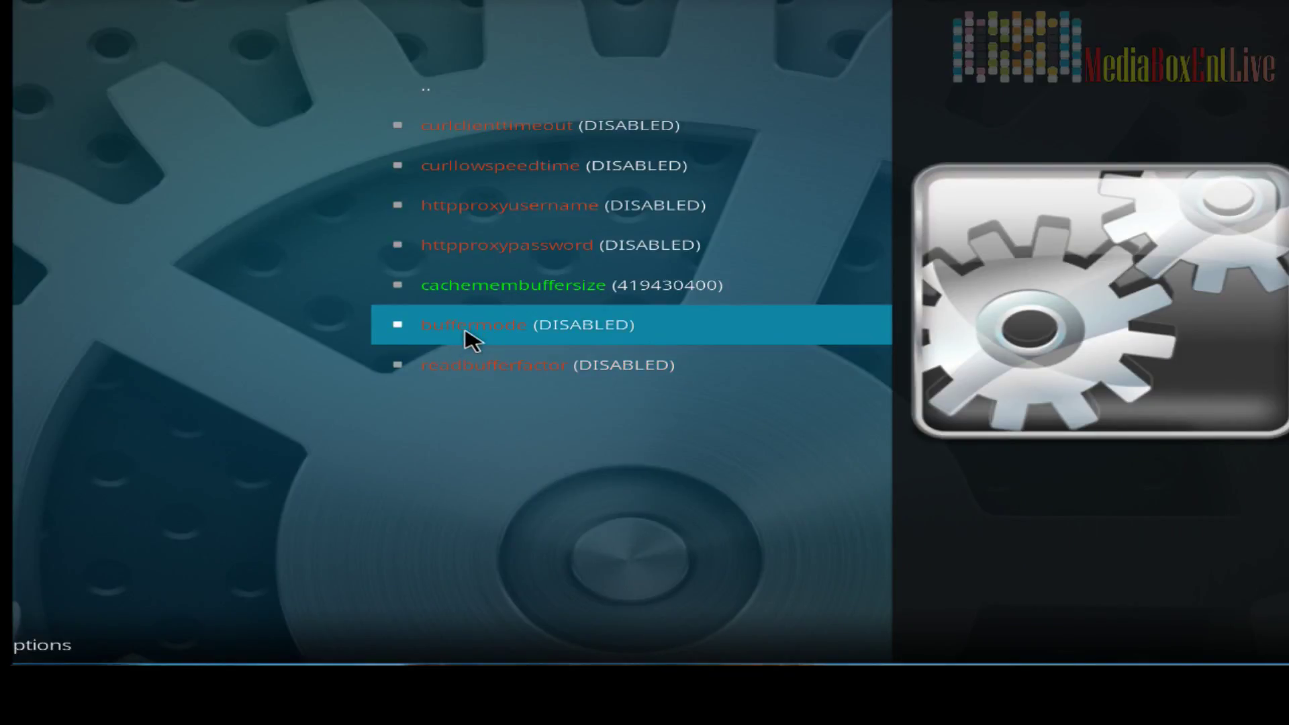
Set the buffermode option to 1 and the readbufferfactor value to 4.0
{"action": "left_click", "coordinate": [472, 329]}
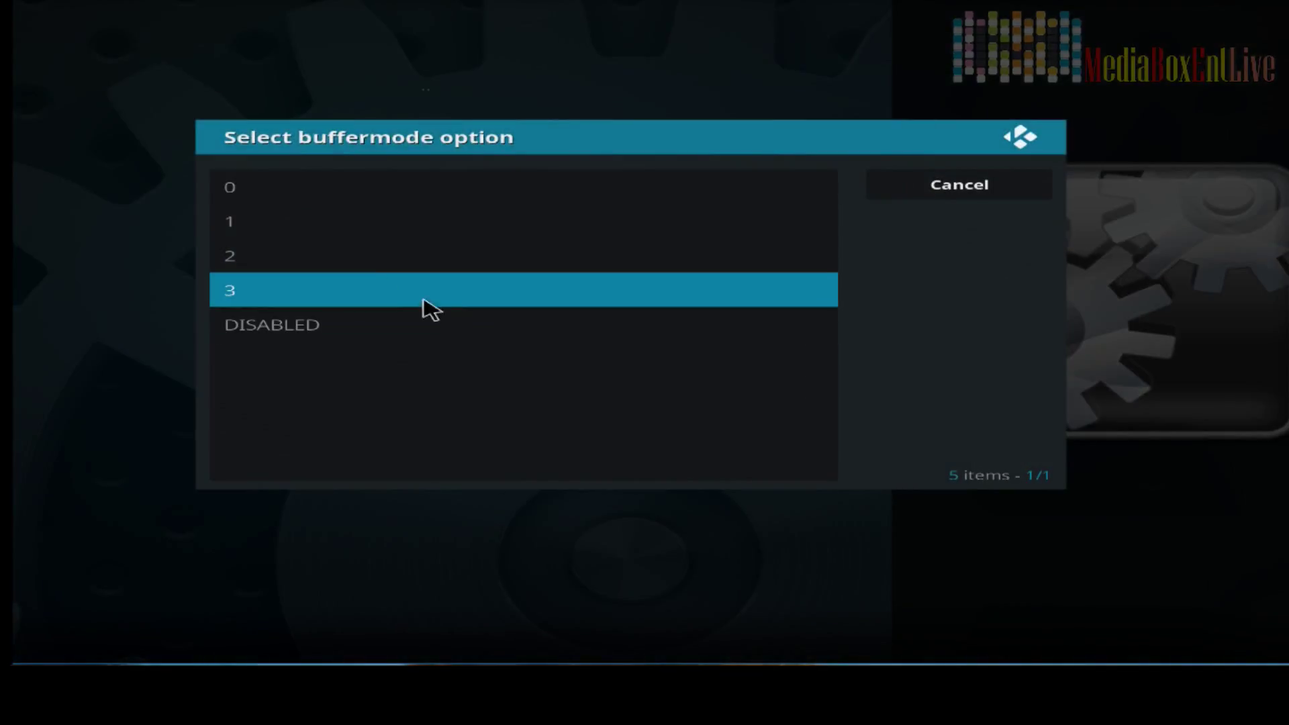
{"action": "left_click", "coordinate": [301, 236]}
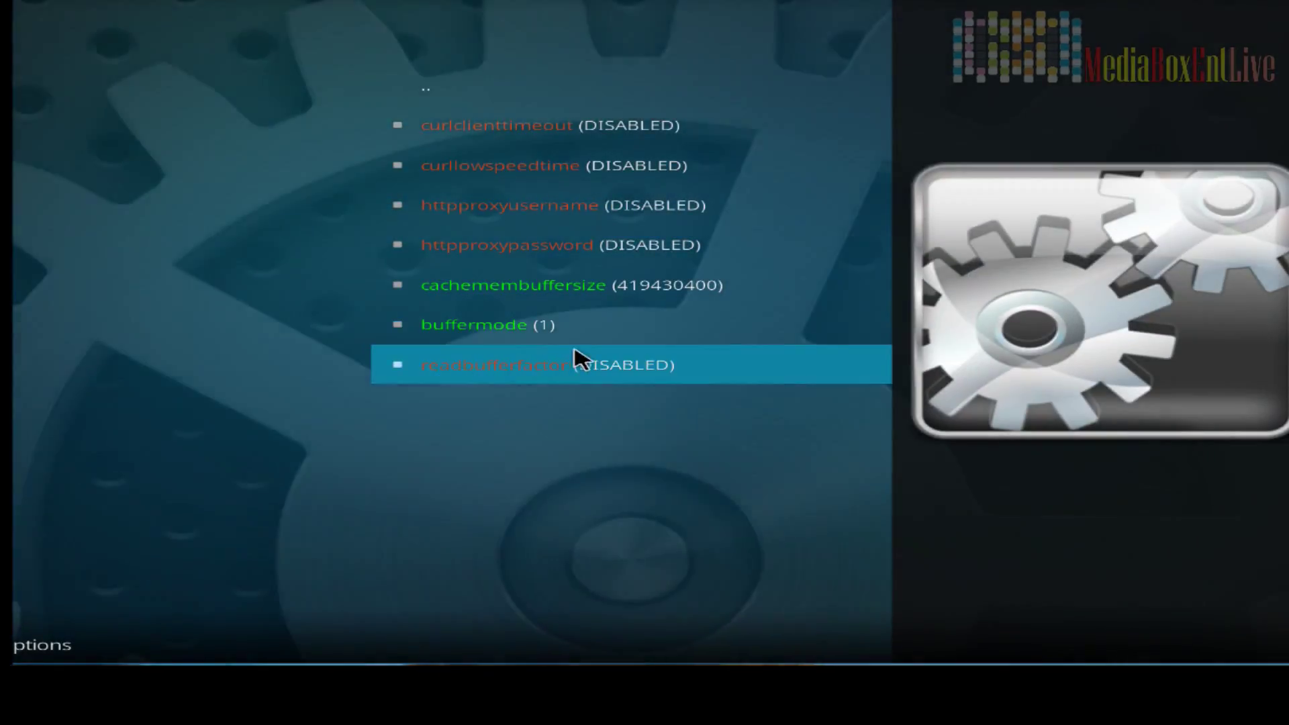
{"action": "left_click", "coordinate": [581, 371]}
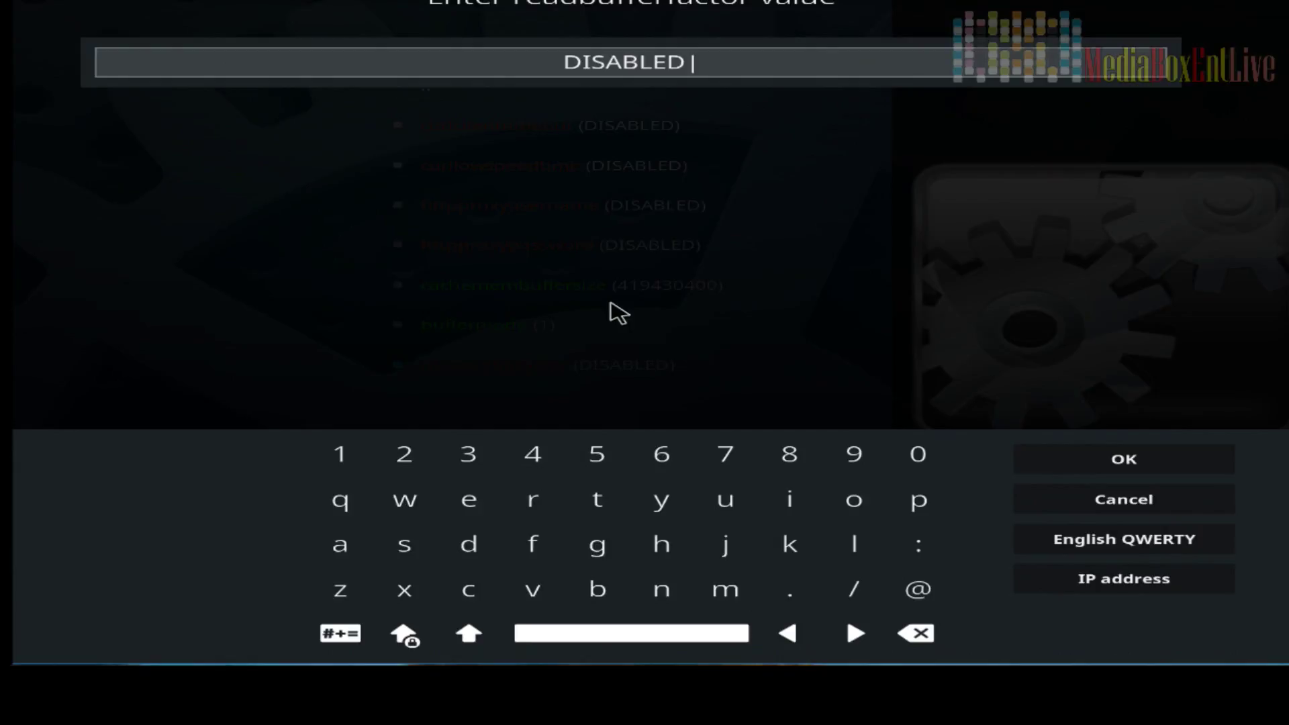
{"action": "key", "text": "BackSpace"}
{"action": "key", "text": "BackSpace"}
{"action": "key", "text": "BackSpace"}
{"action": "key", "text": "BackSpace"}
{"action": "key", "text": "BackSpace"}
{"action": "key", "text": "BackSpace"}
{"action": "key", "text": "BackSpace"}
{"action": "key", "text": "BackSpace"}
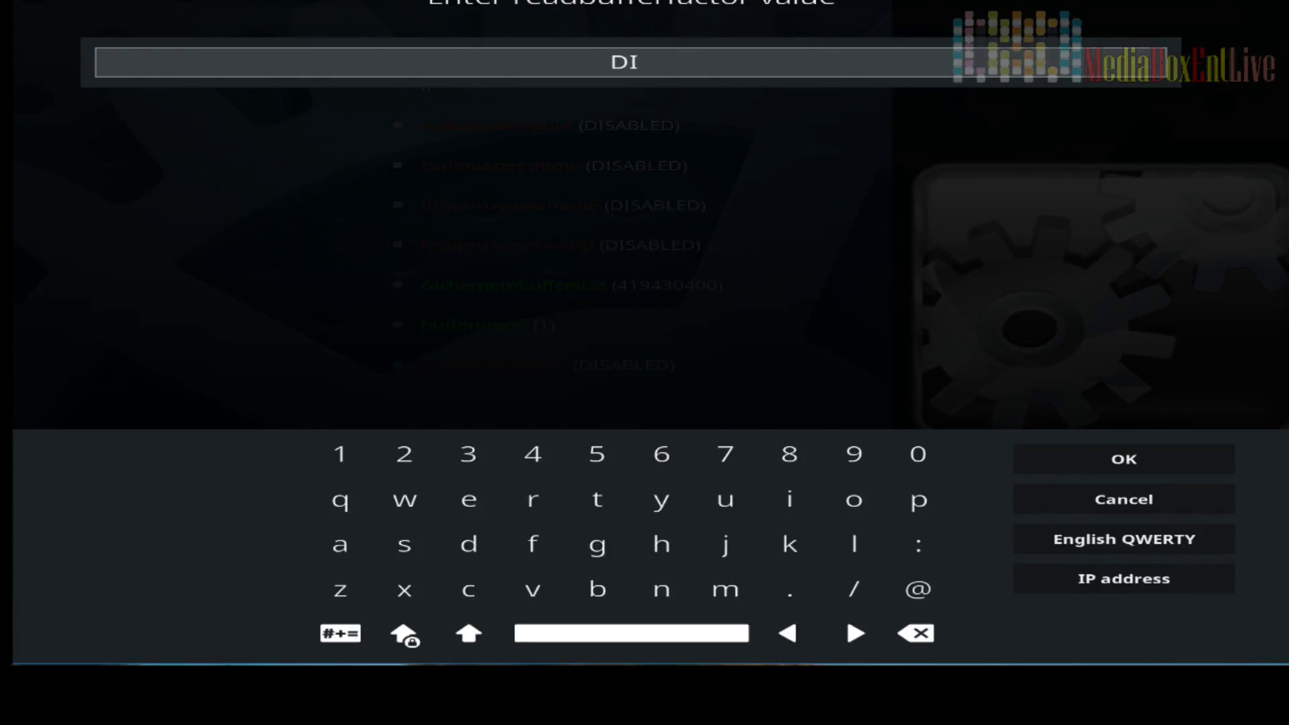
{"action": "type", "text": "4.0"}
{"action": "left_click", "coordinate": [1133, 461]}
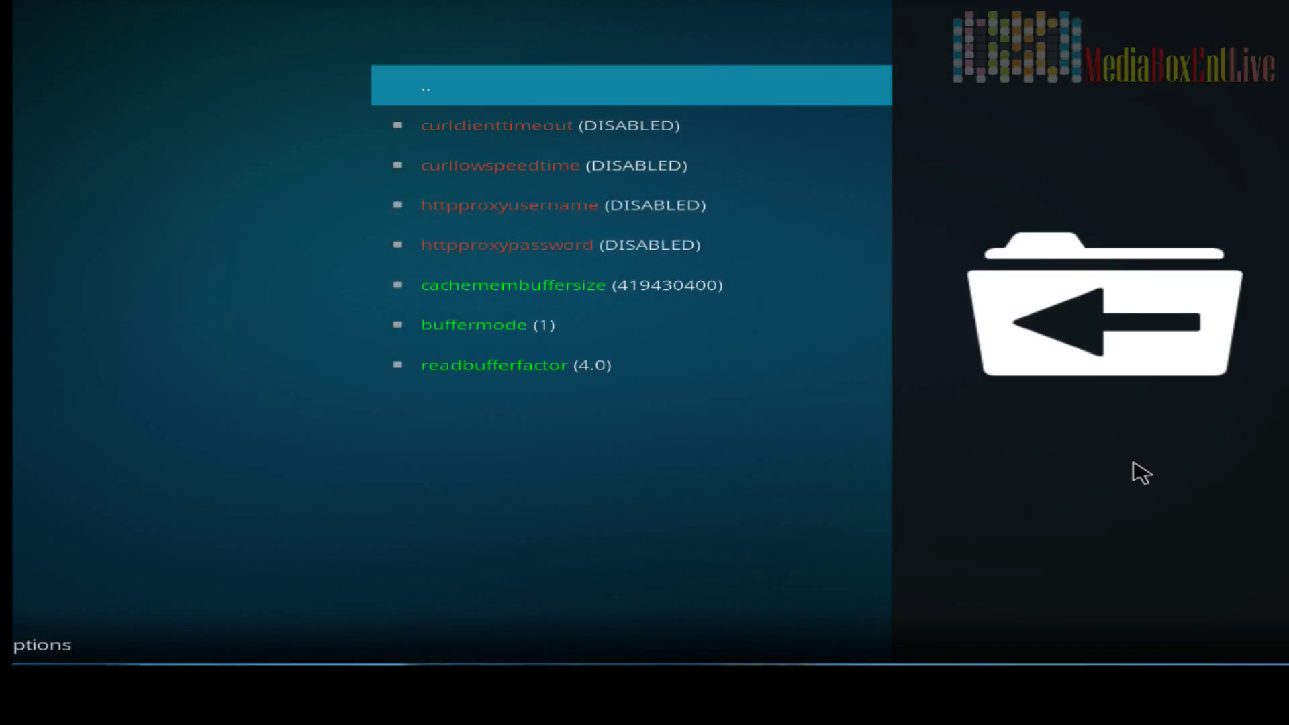
Go back from the Network group to the Edit Settings category list
{"action": "key", "text": "Down"}
{"action": "key", "text": "Up"}
{"action": "key", "text": "Return"}
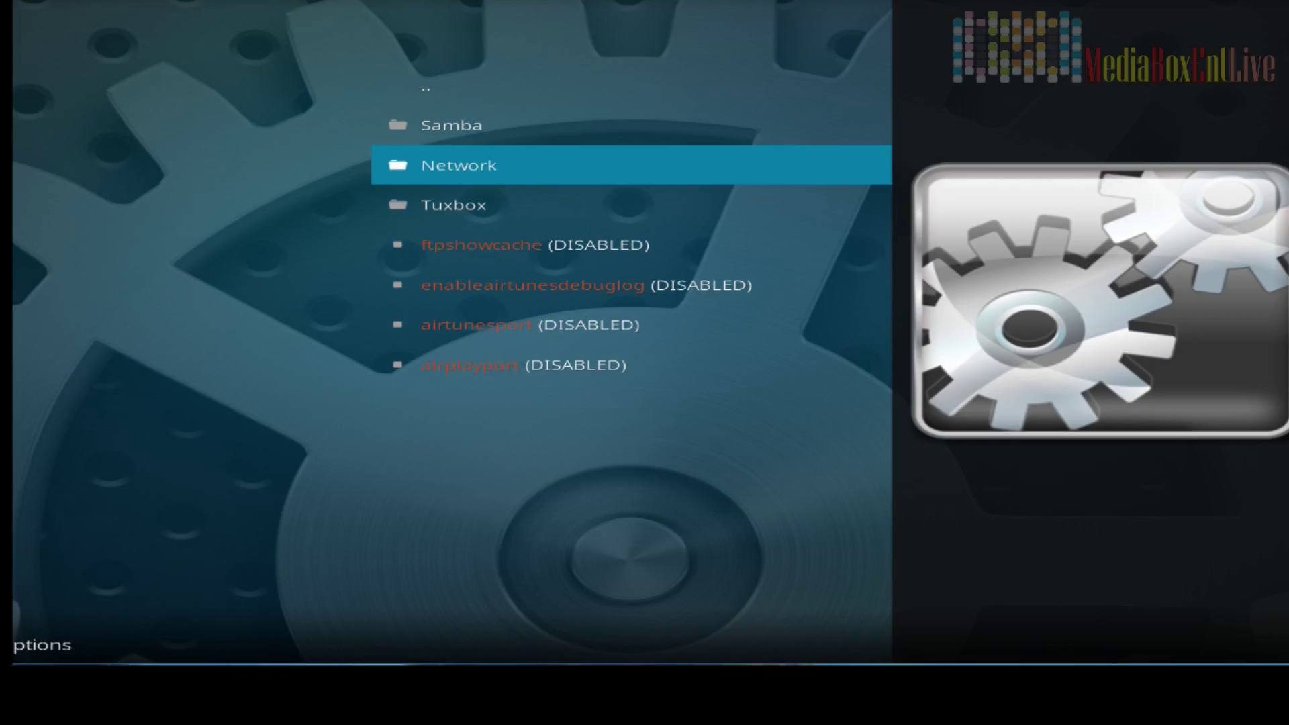
{"action": "key", "text": "Up"}
{"action": "key", "text": "Up"}
{"action": "key", "text": "Return"}
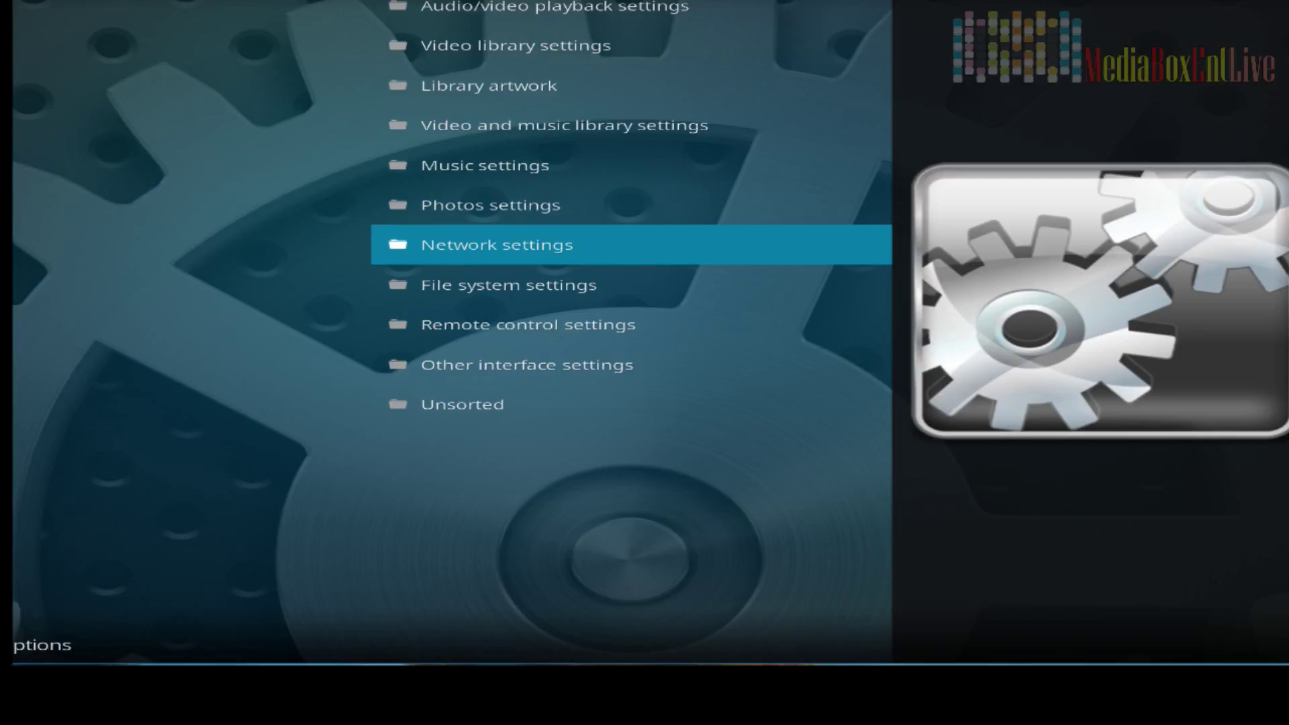
Return from the settings categories to the main Easy Advanced Settings list and write the configured settings to the XML file
{"action": "key", "text": "Up"}
{"action": "key", "text": "Up"}
{"action": "key", "text": "Up"}
{"action": "key", "text": "Up"}
{"action": "key", "text": "Up"}
{"action": "key", "text": "Up"}
{"action": "key", "text": "Up"}
{"action": "key", "text": "Up"}
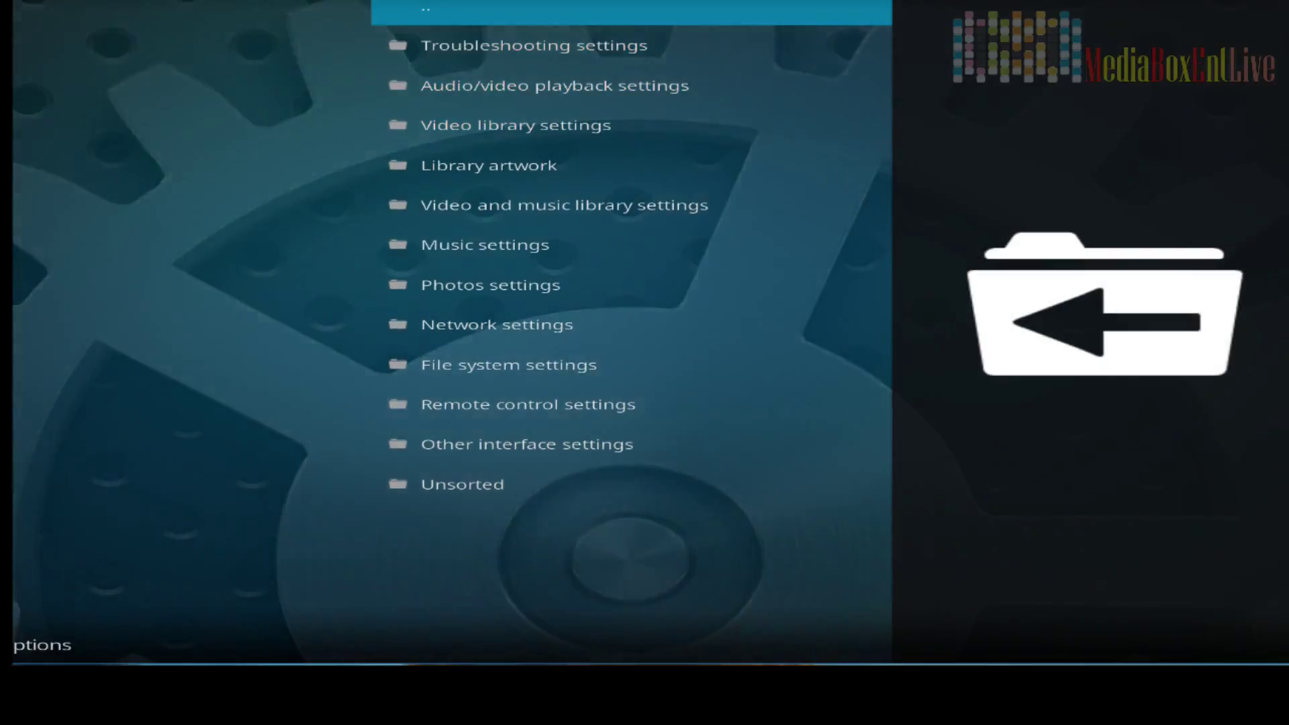
{"action": "key", "text": "Return"}
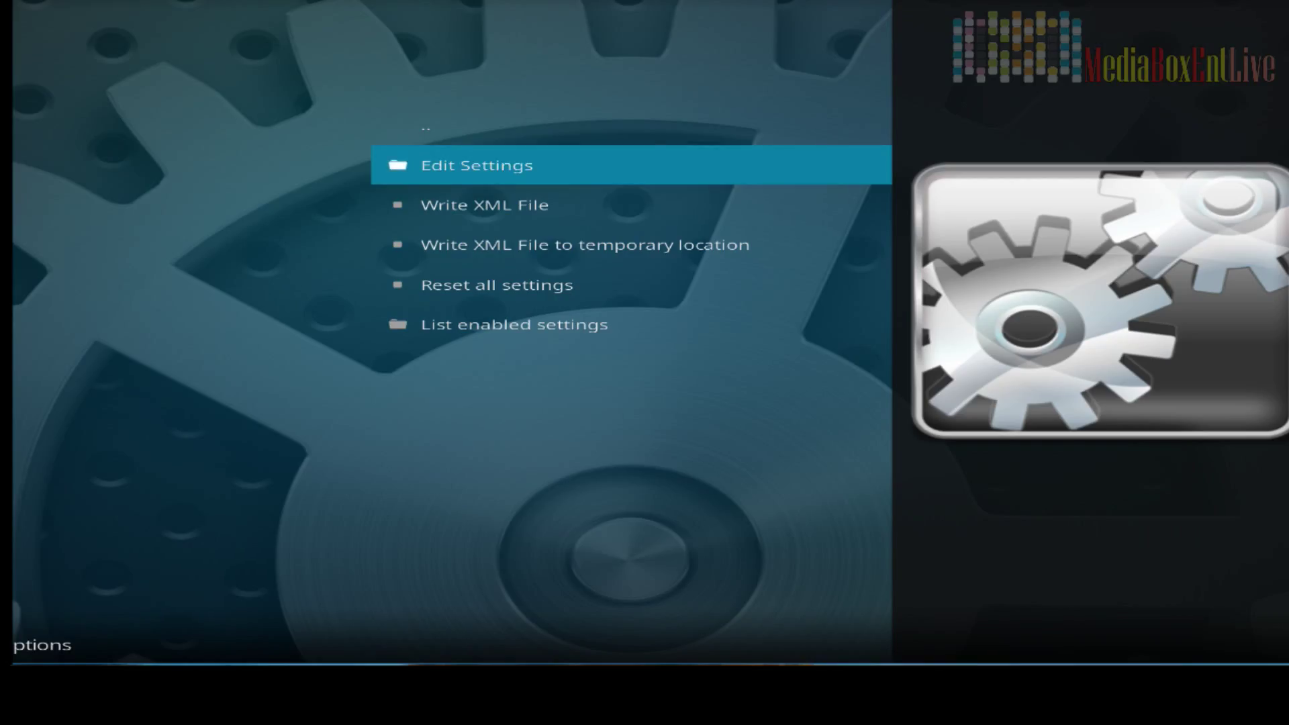
{"action": "key", "text": "Down"}
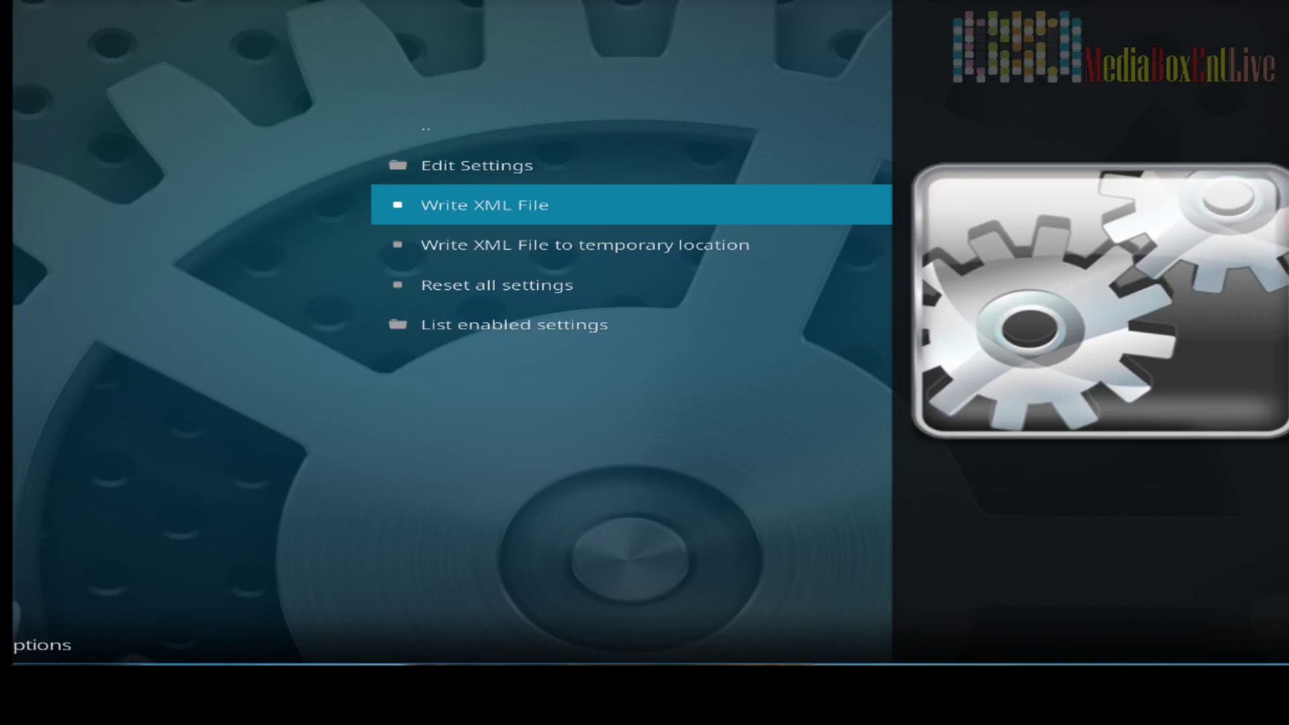
{"action": "key", "text": "Return"}
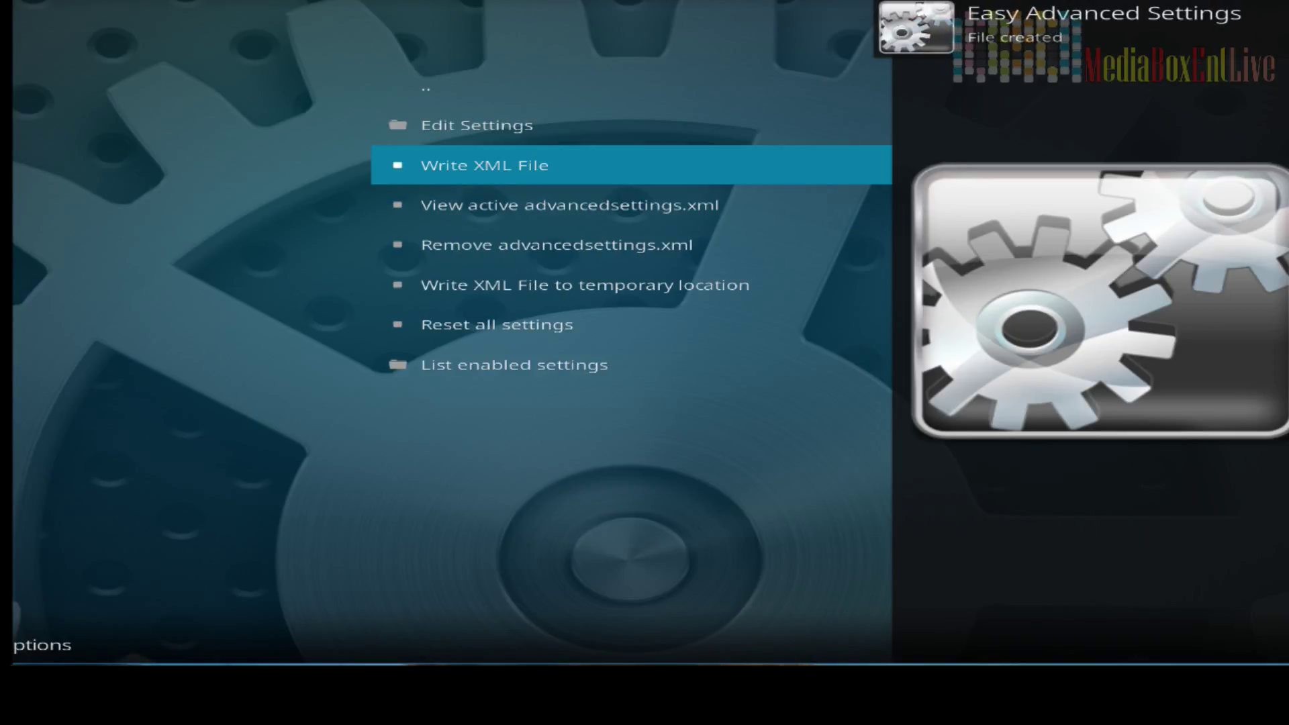
Exit Easy Advanced Settings back to the add-ons overview
{"action": "key", "text": "Up"}
{"action": "key", "text": "Up"}
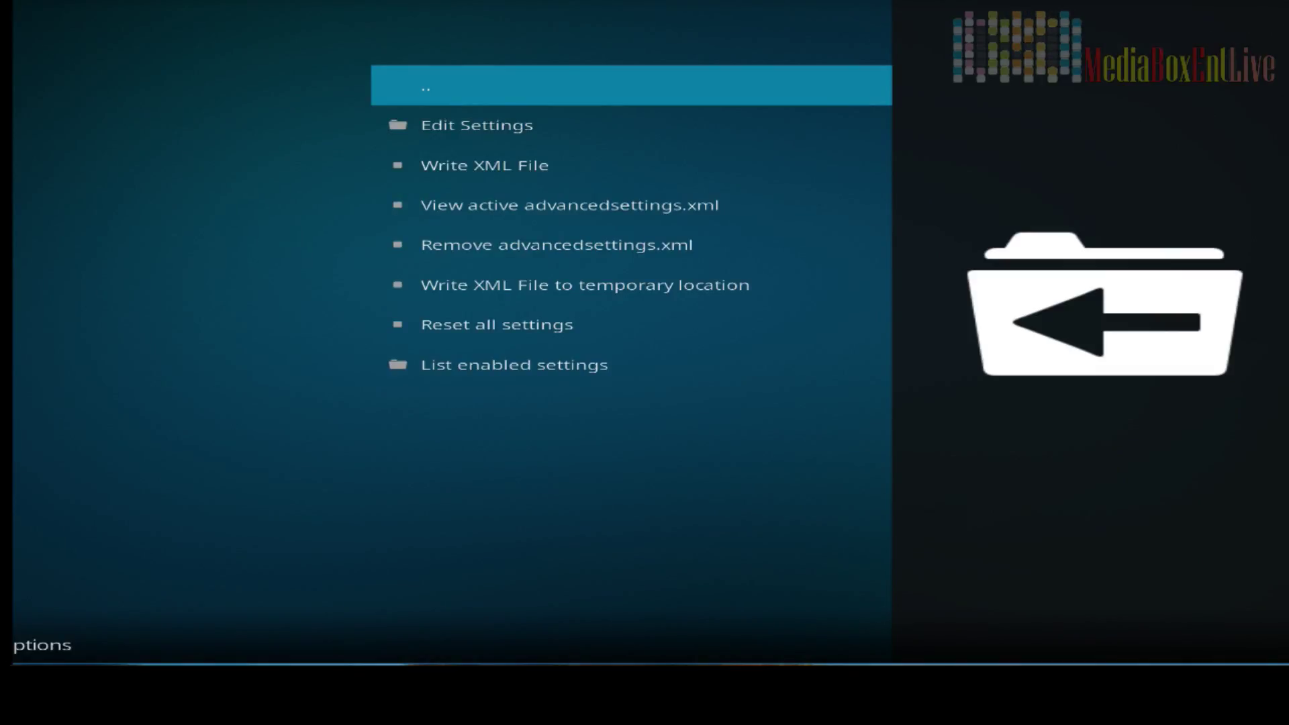
{"action": "key", "text": "Return"}
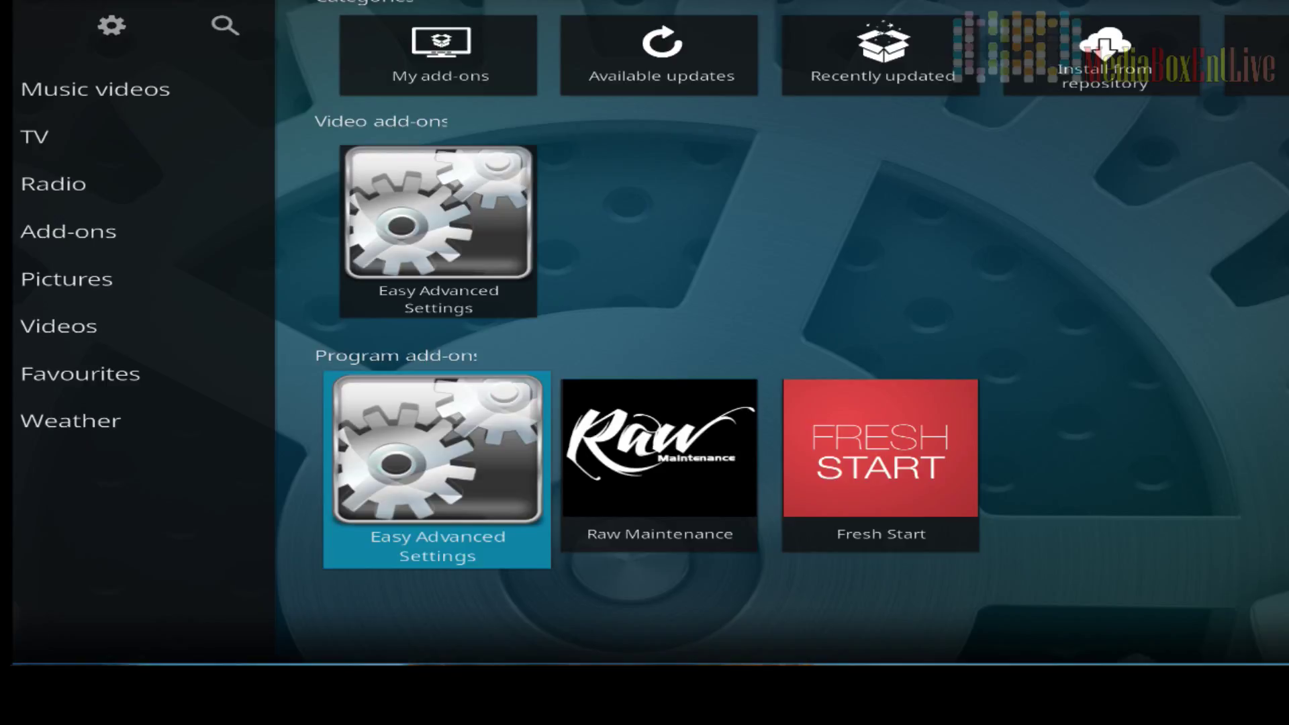
{"action": "left_click", "coordinate": [658, 463]}
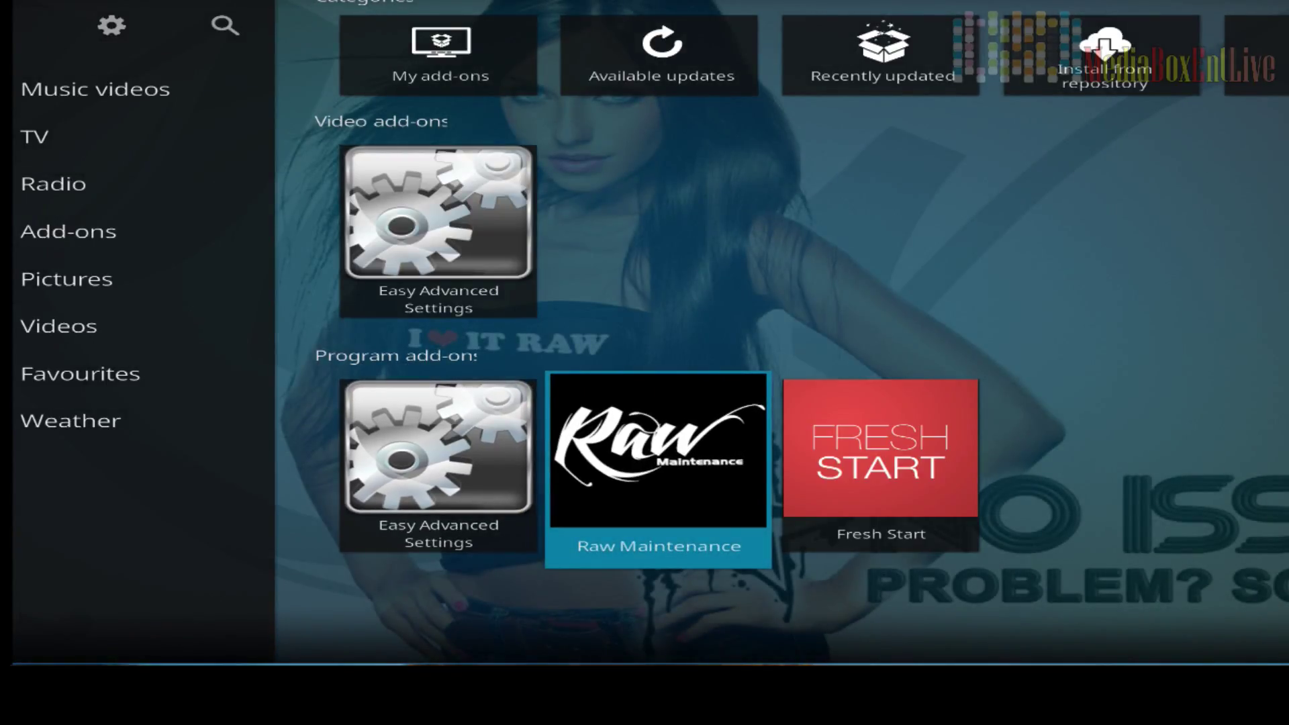
{"action": "left_click", "coordinate": [880, 450]}
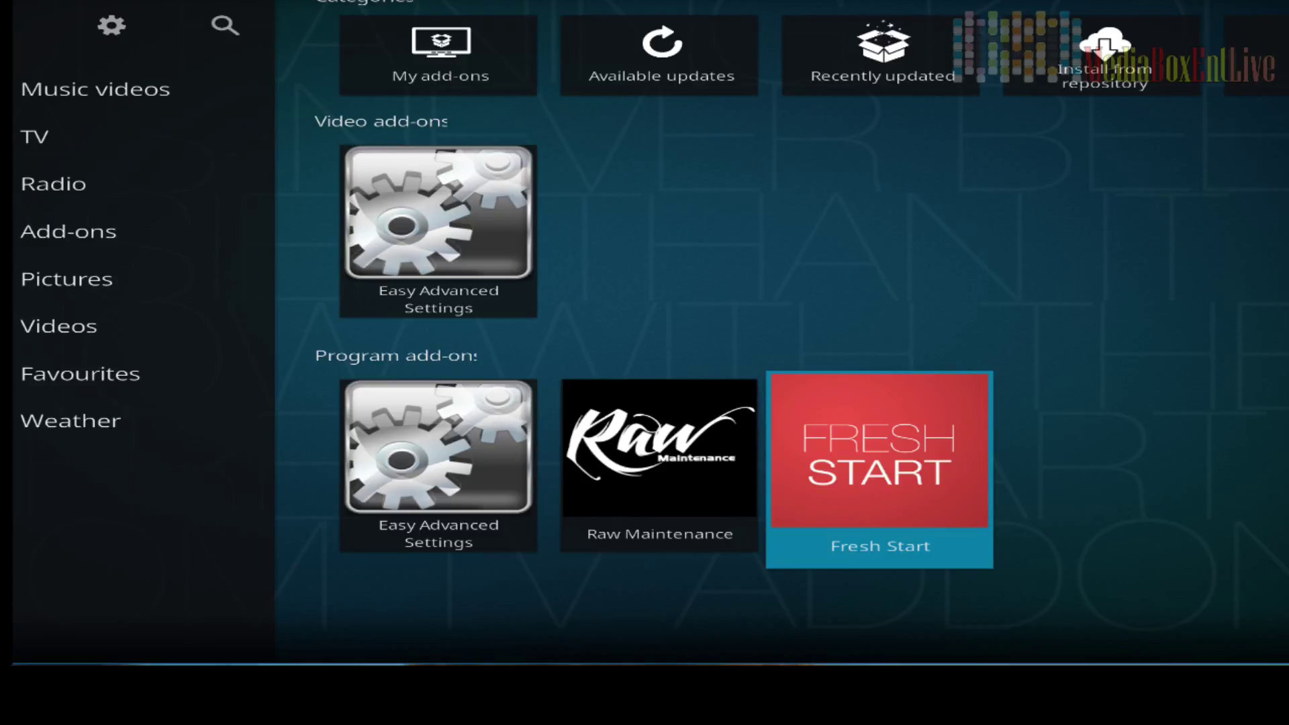
{"action": "left_click", "coordinate": [658, 449]}
{"action": "left_click", "coordinate": [438, 456]}
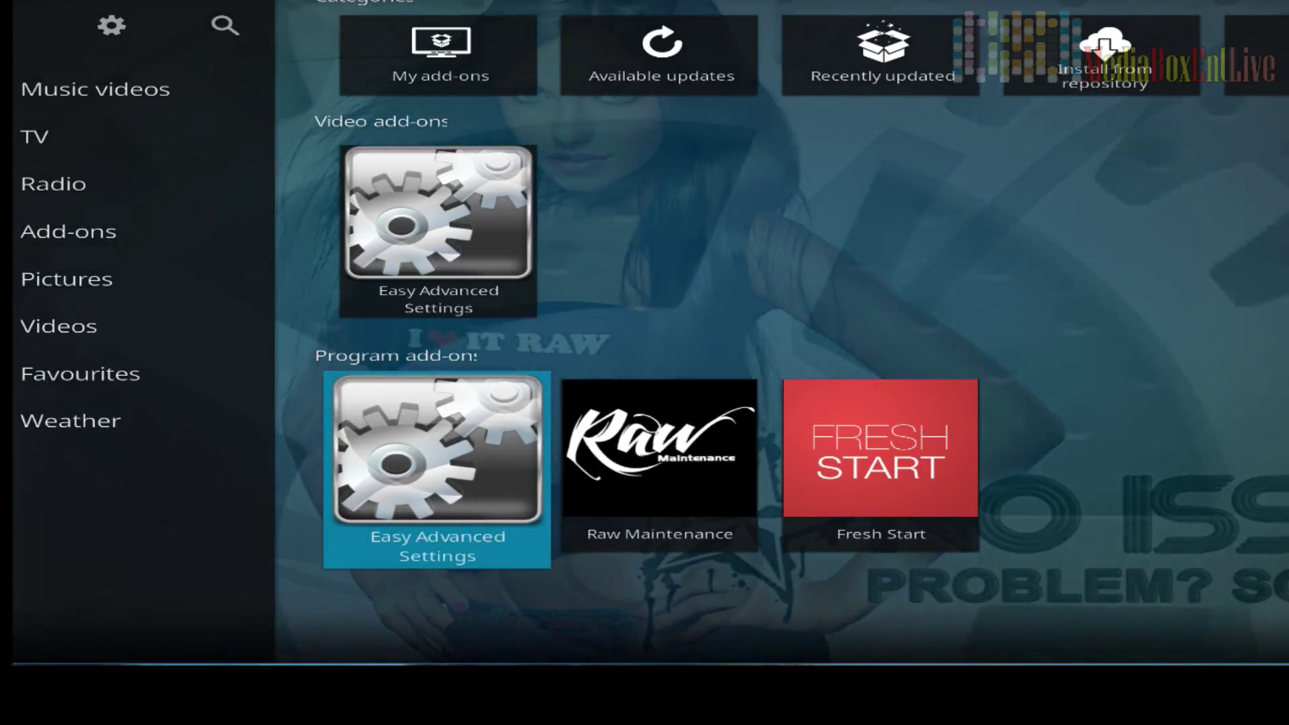